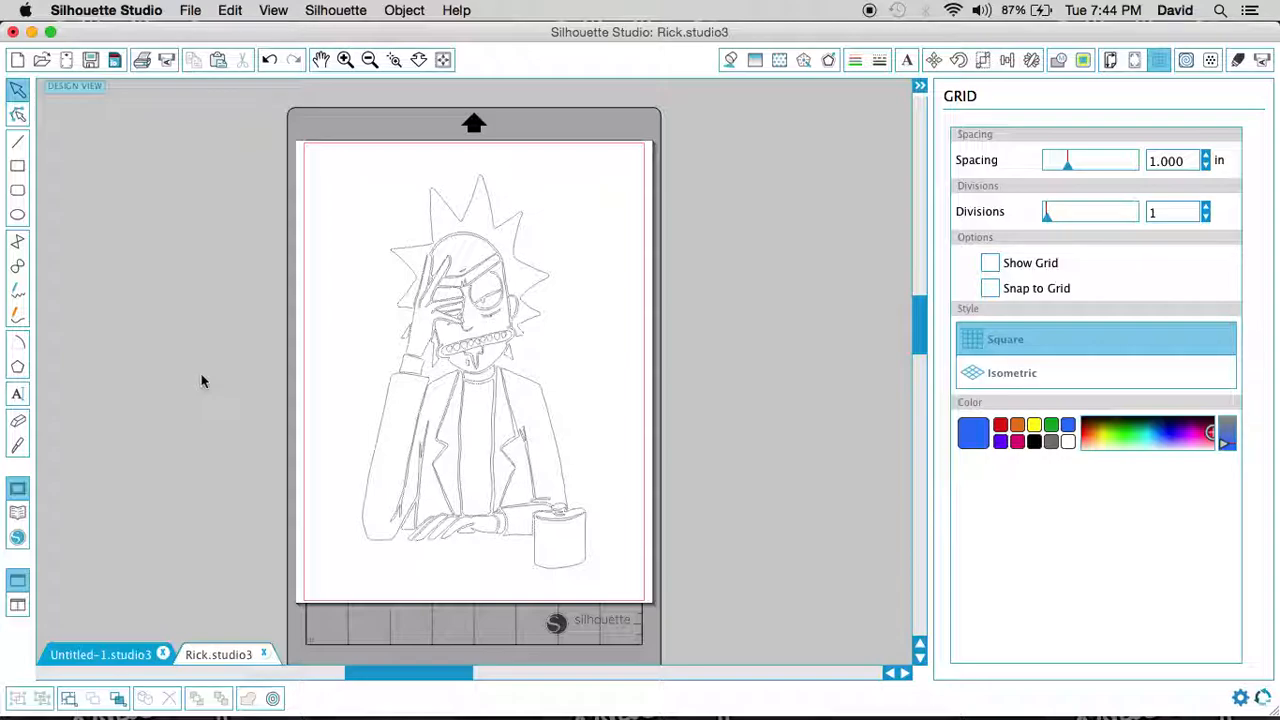
Inspect how the drawing is split by selecting its separate parts one by one, including the forehead, hair, sleeves and flask
{"action": "left_click", "coordinate": [1160, 63]}
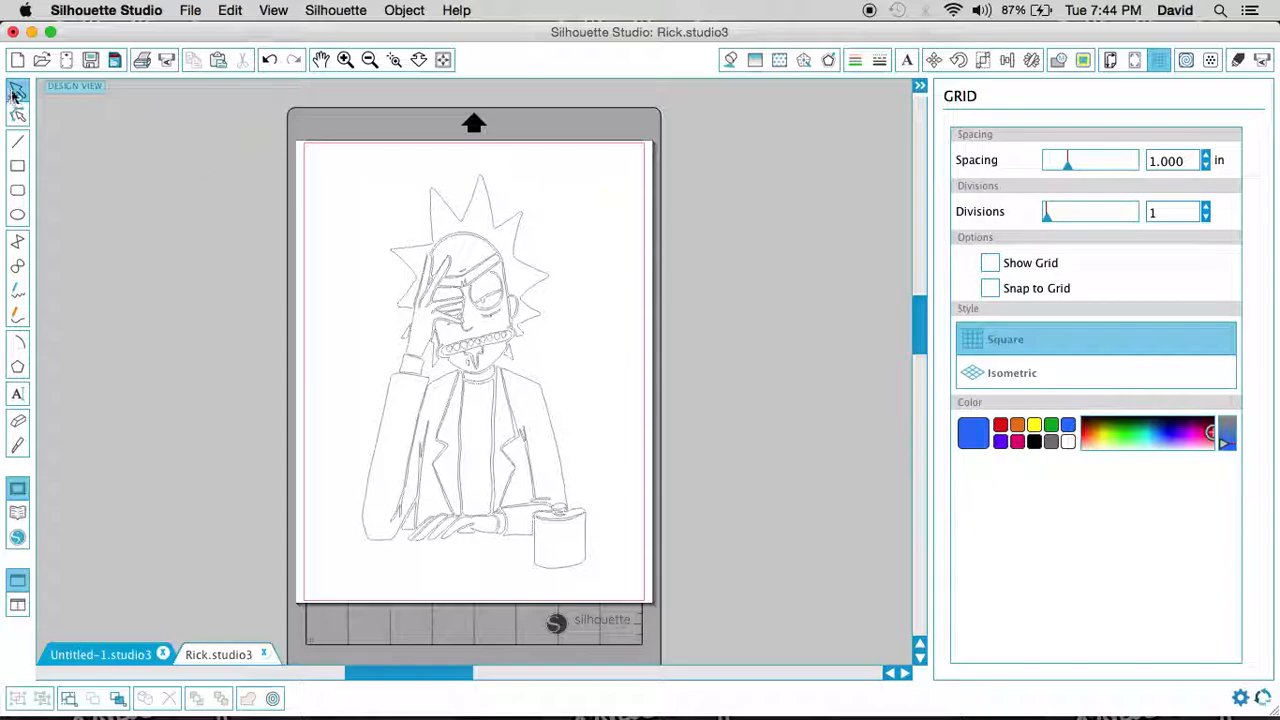
{"action": "left_click", "coordinate": [470, 265]}
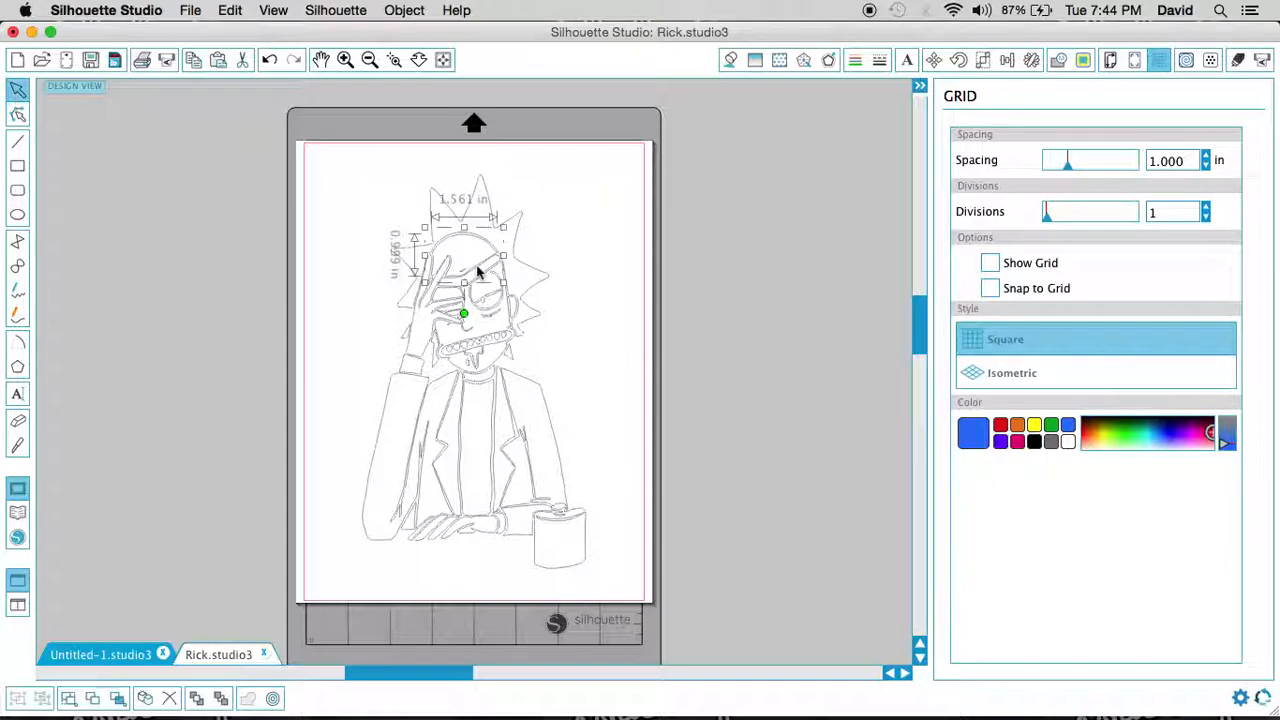
{"action": "left_click", "coordinate": [561, 236]}
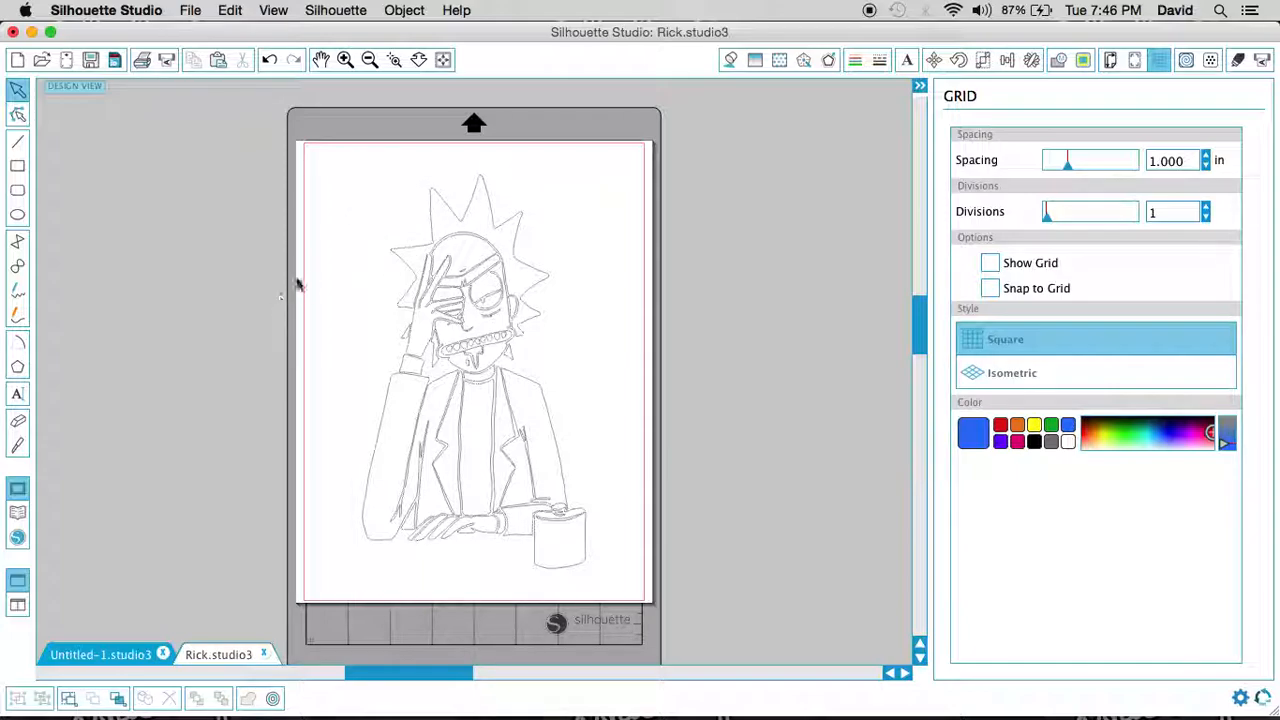
{"action": "left_click", "coordinate": [463, 228]}
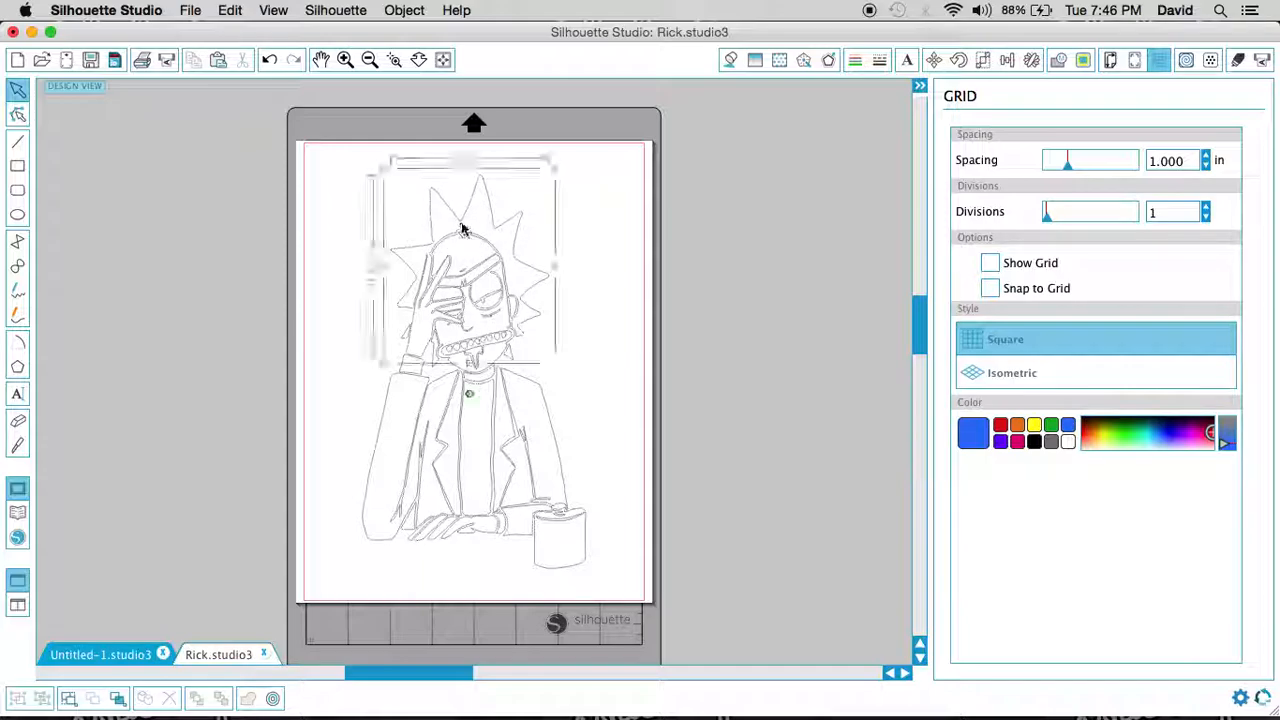
{"action": "left_click", "coordinate": [442, 327]}
{"action": "left_click", "coordinate": [427, 403]}
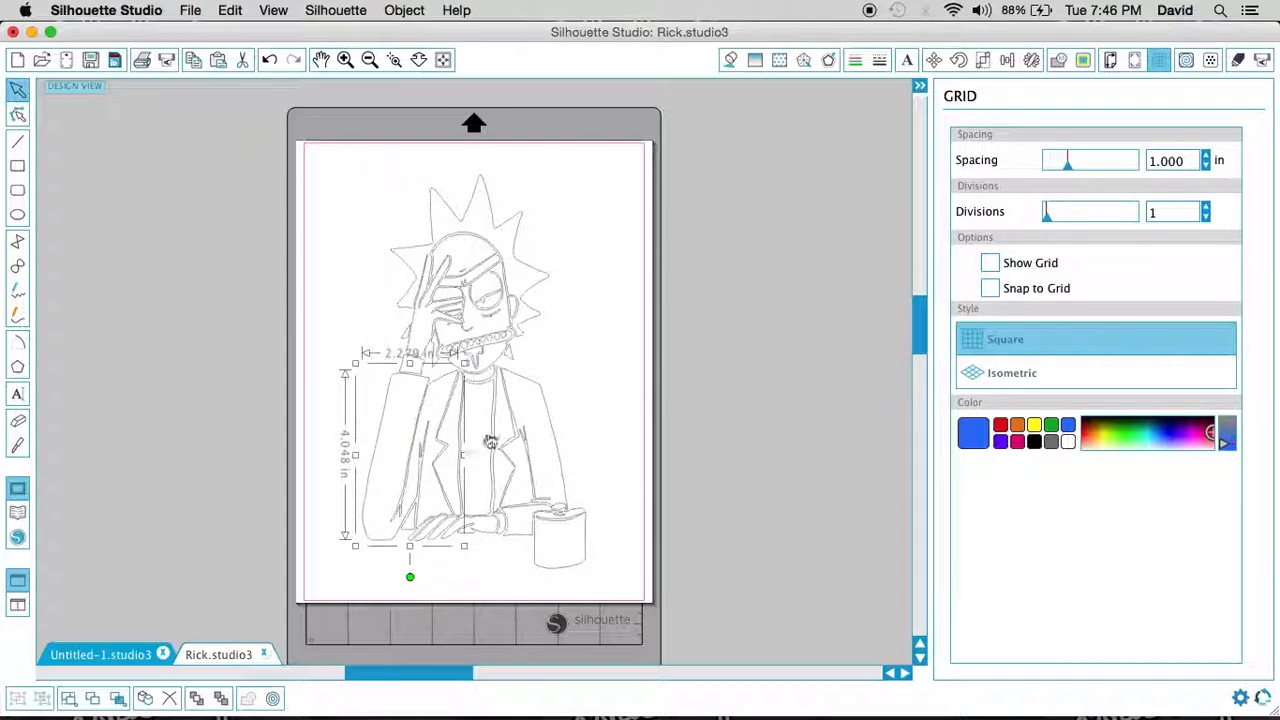
{"action": "left_click", "coordinate": [496, 436]}
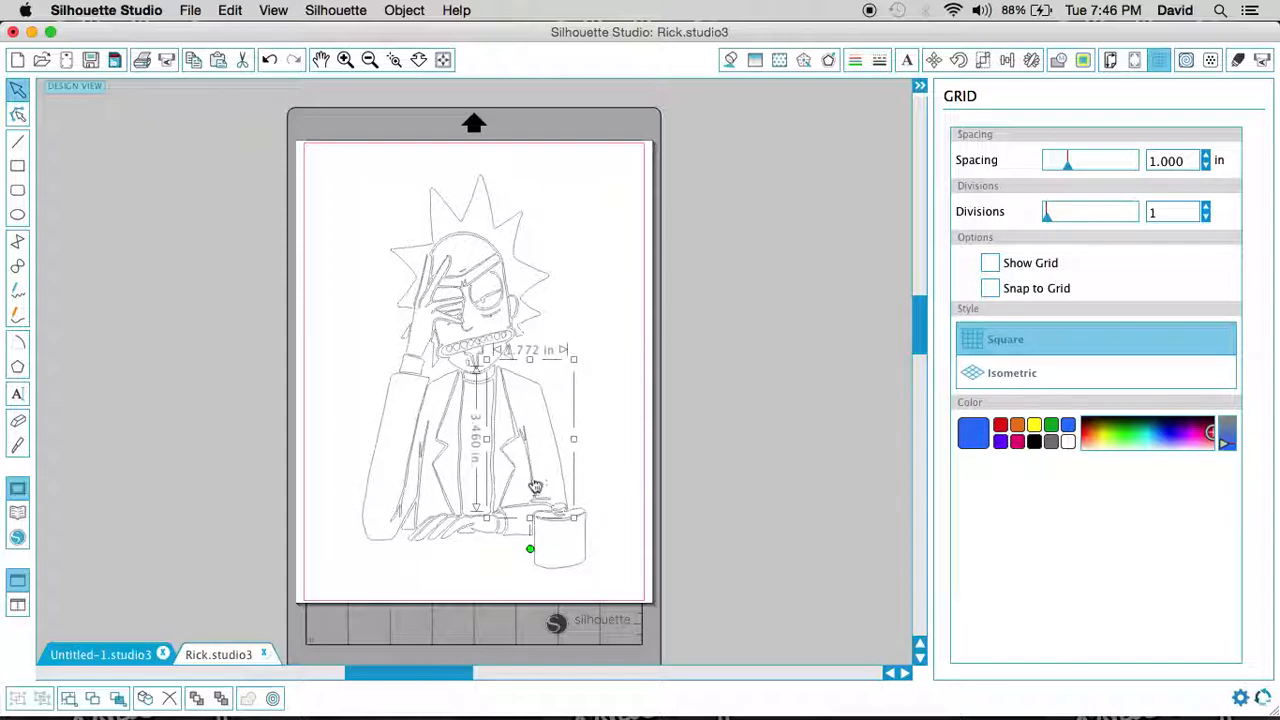
{"action": "left_click", "coordinate": [558, 525]}
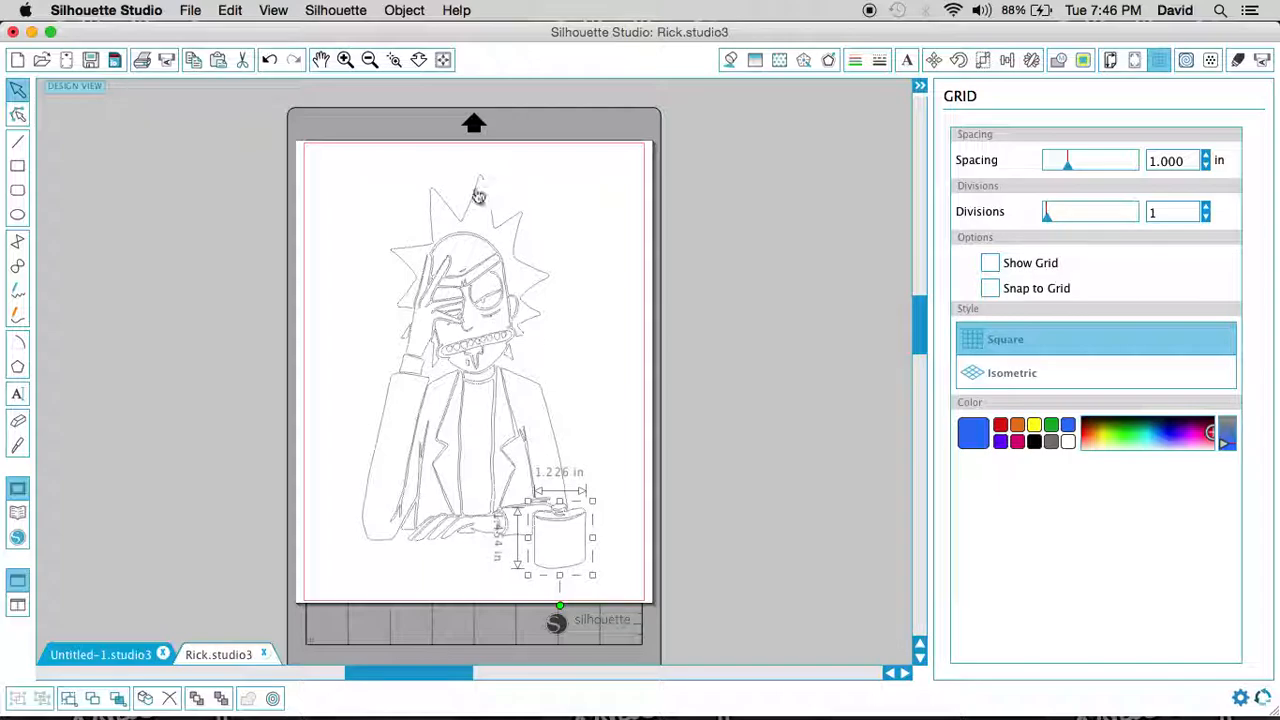
{"action": "left_click", "coordinate": [577, 416]}
{"action": "left_click", "coordinate": [586, 547]}
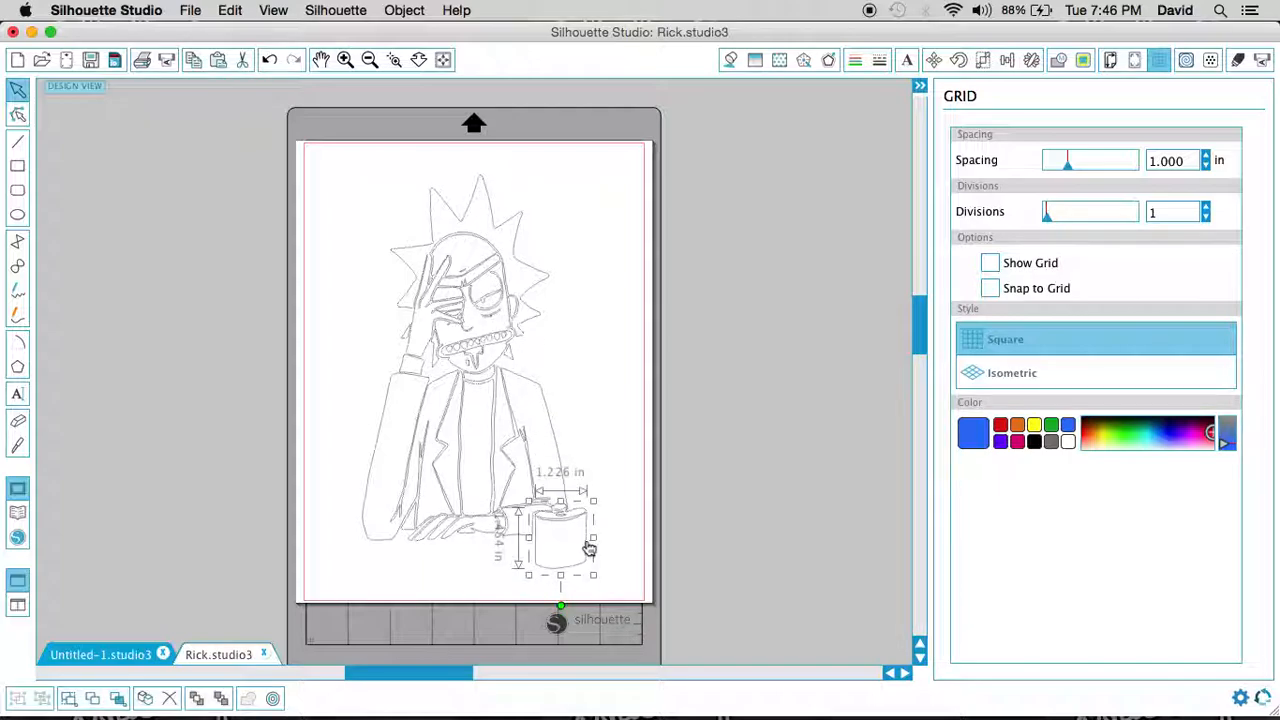
Try moving the flask up beside the character's head, and undo the move
{"action": "left_click_drag", "start_coordinate": [589, 548], "coordinate": [630, 353]}
{"action": "left_click", "coordinate": [600, 329]}
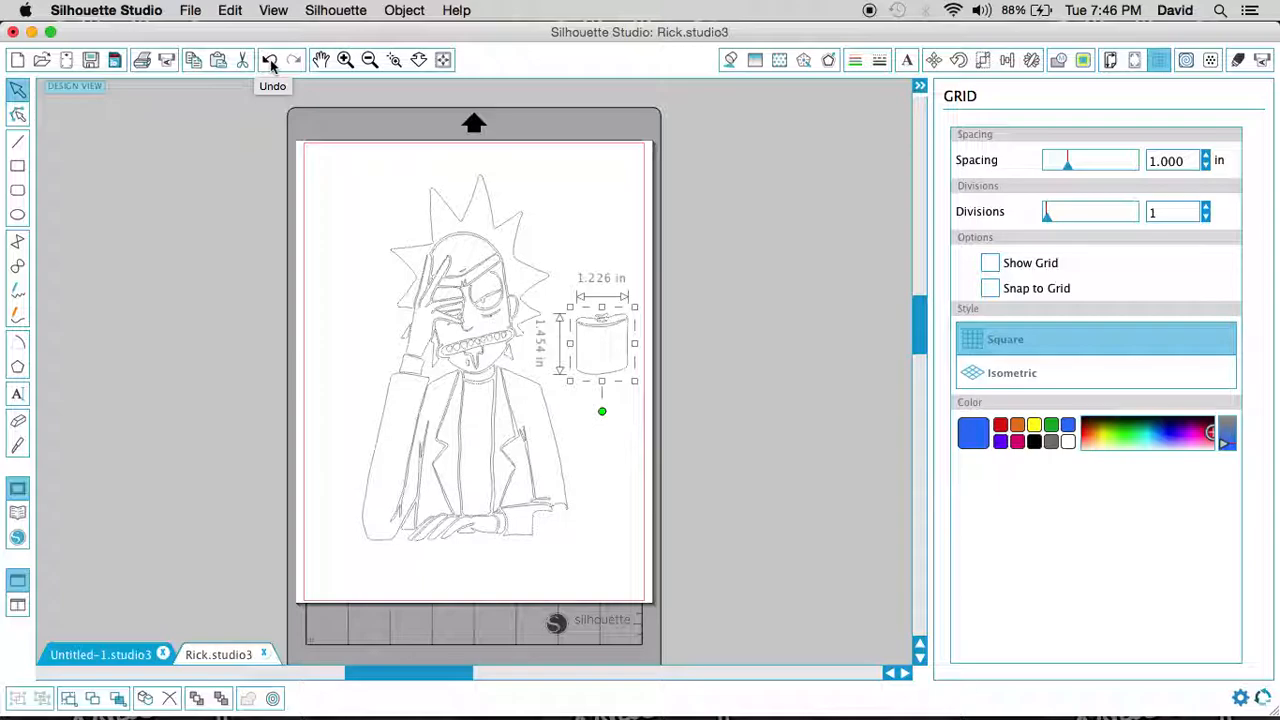
{"action": "left_click", "coordinate": [271, 62]}
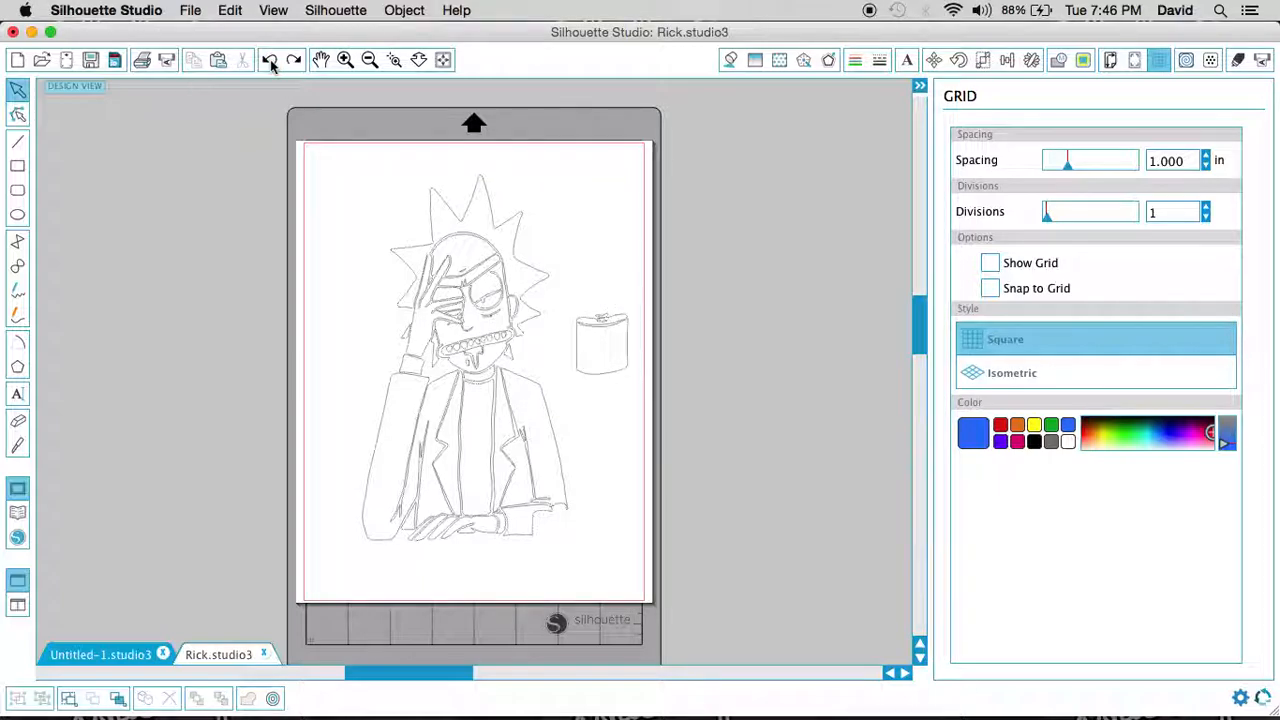
{"action": "left_click", "coordinate": [271, 62]}
{"action": "left_click", "coordinate": [271, 62]}
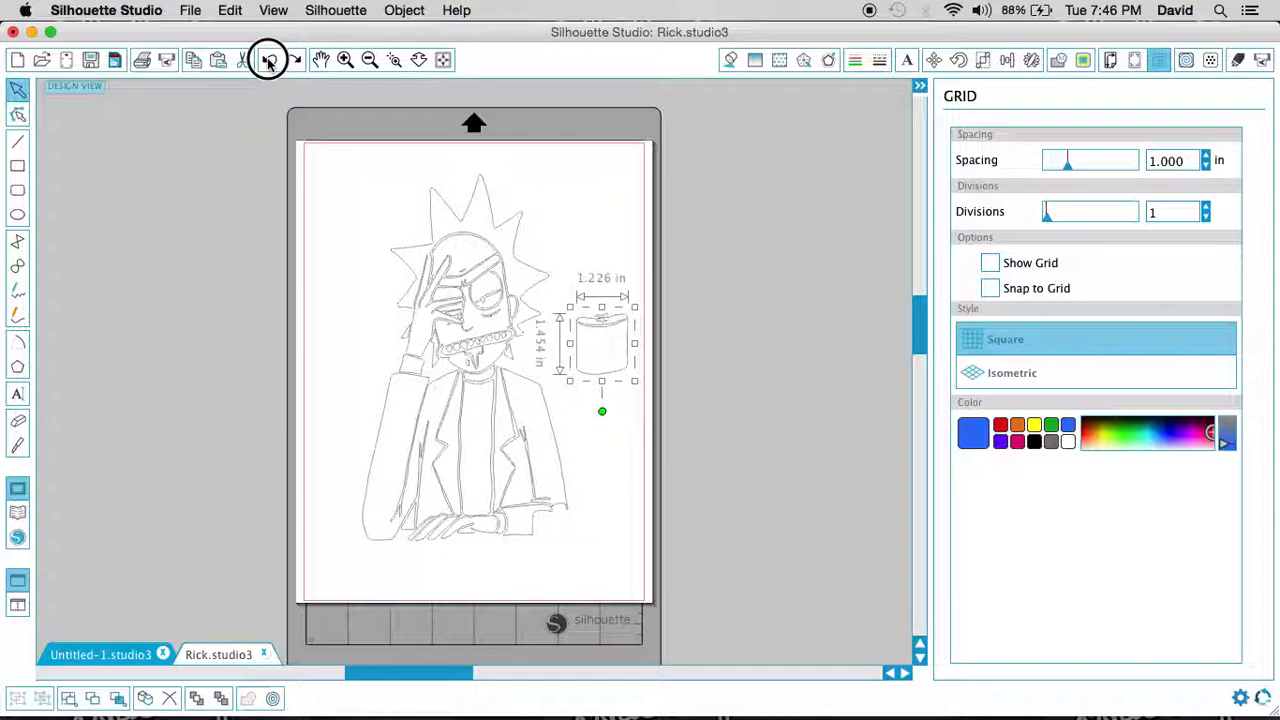
{"action": "left_click", "coordinate": [352, 328]}
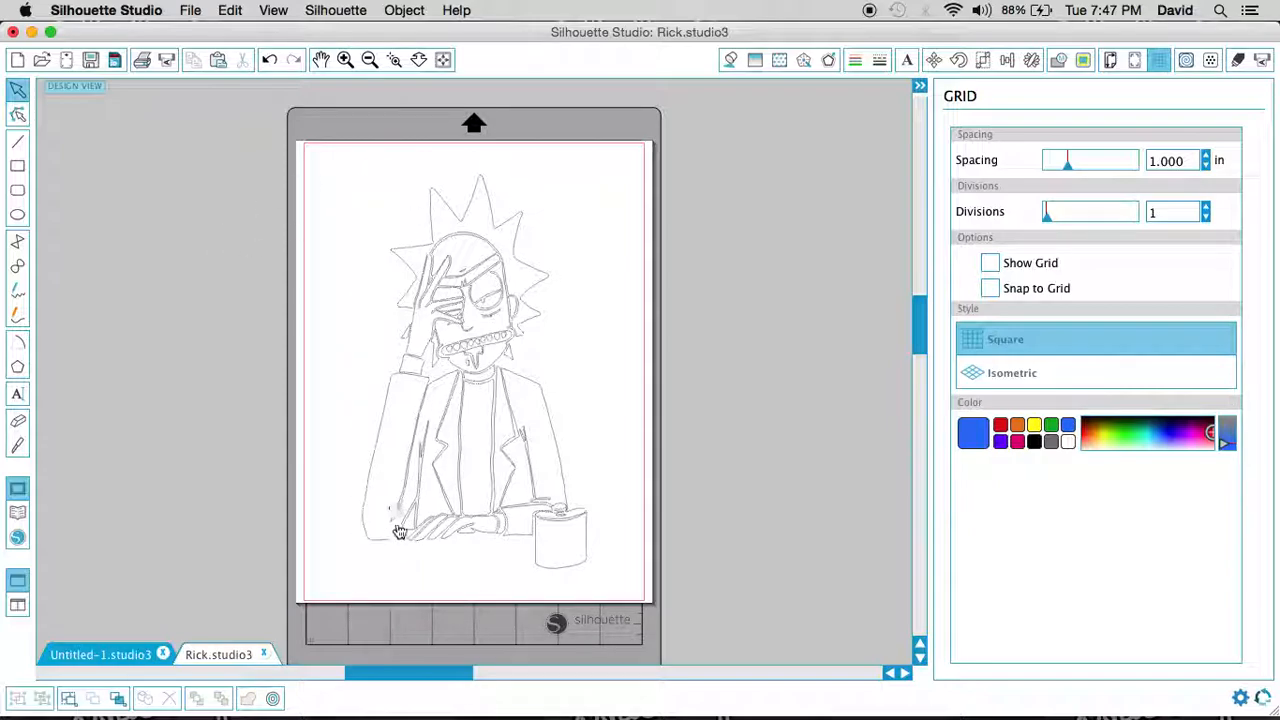
Set the cutting mat reveal to 59.3% in the design page settings
{"action": "left_click", "coordinate": [1135, 62]}
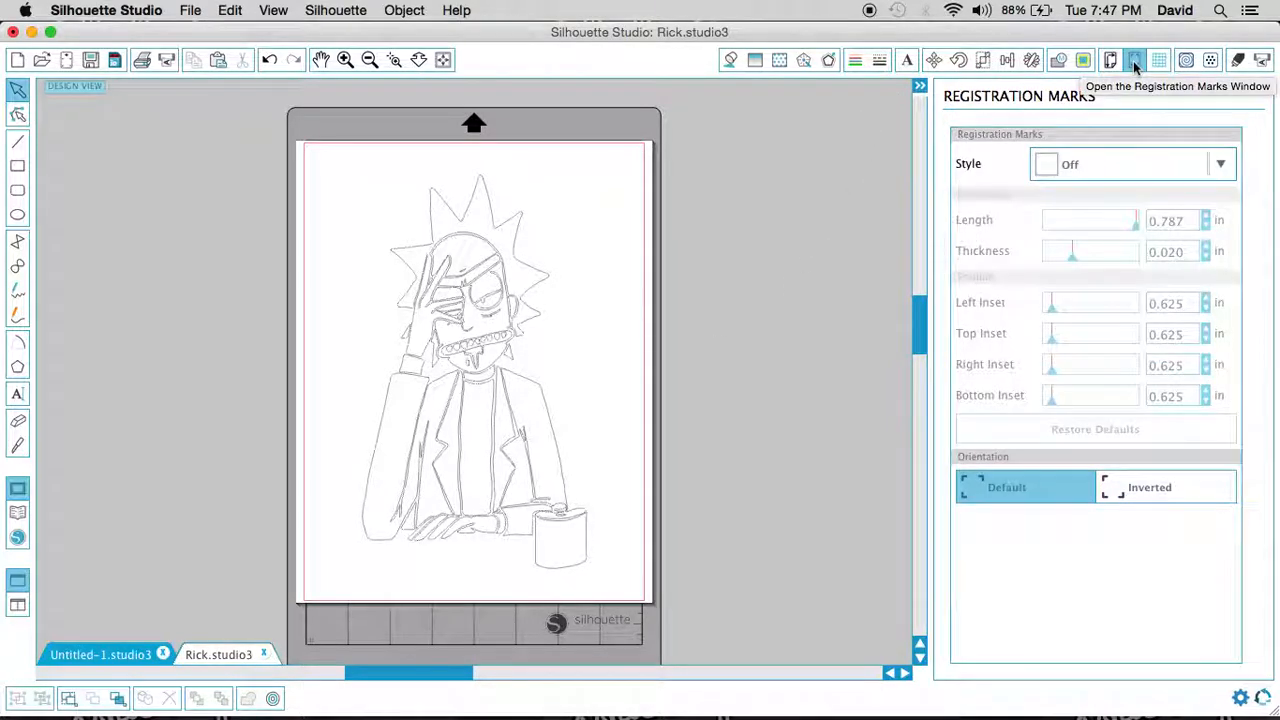
{"action": "left_click", "coordinate": [1109, 64]}
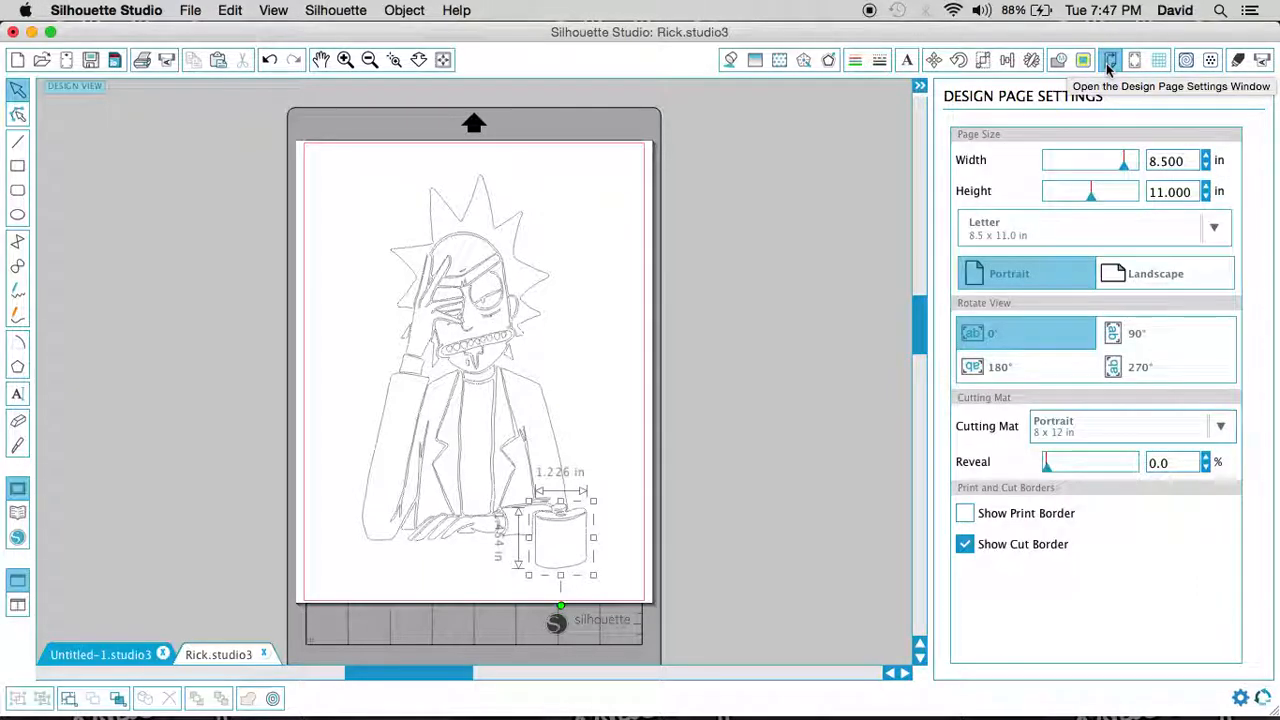
{"action": "left_click", "coordinate": [1158, 62]}
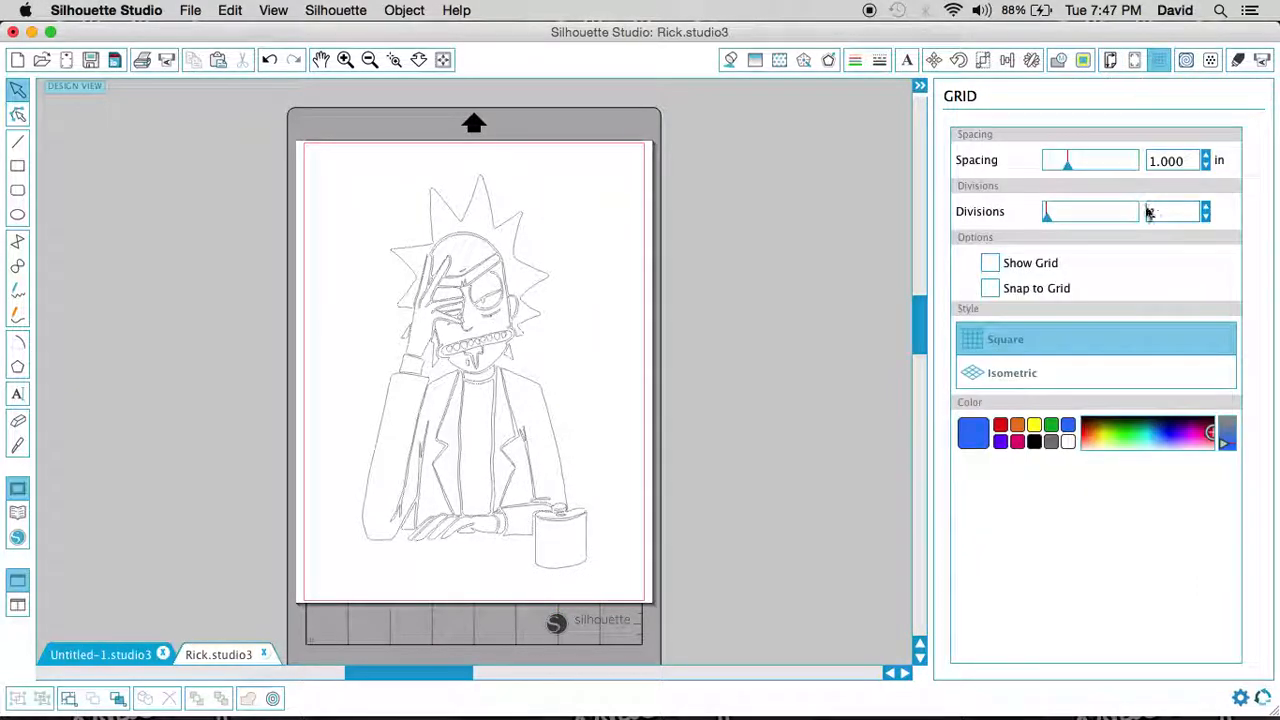
{"action": "left_click", "coordinate": [1134, 61]}
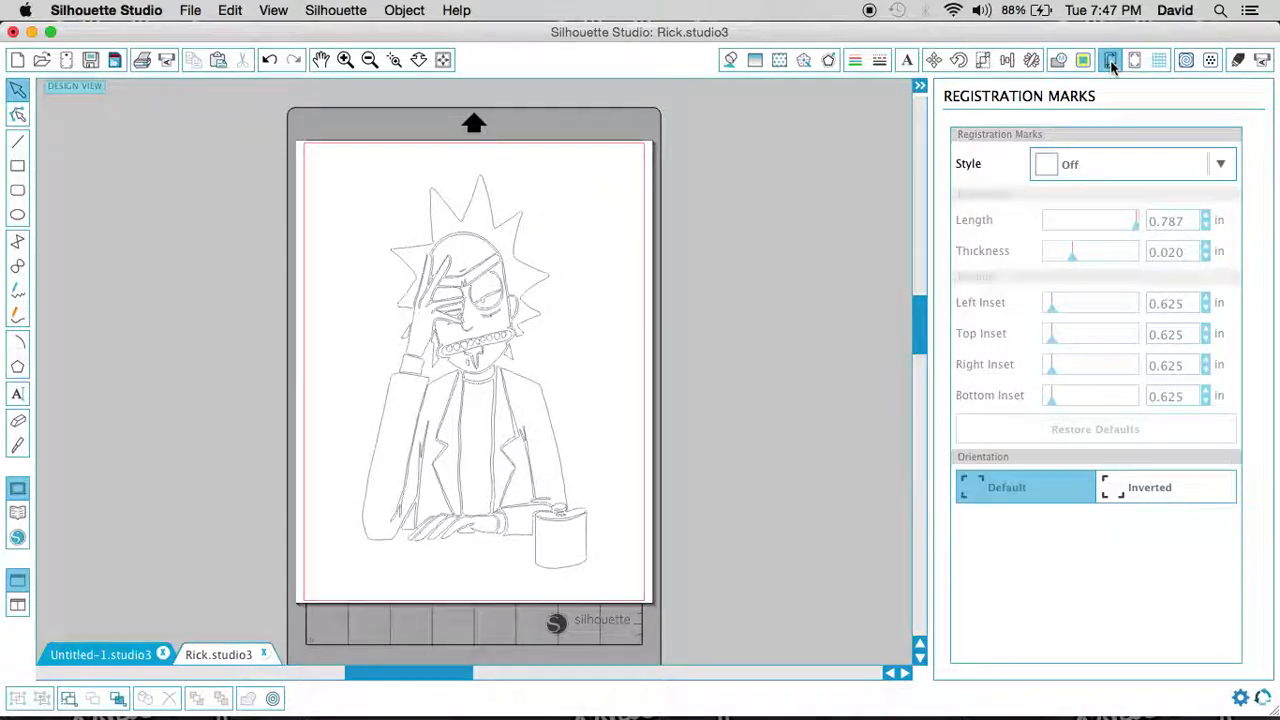
{"action": "left_click", "coordinate": [1110, 62]}
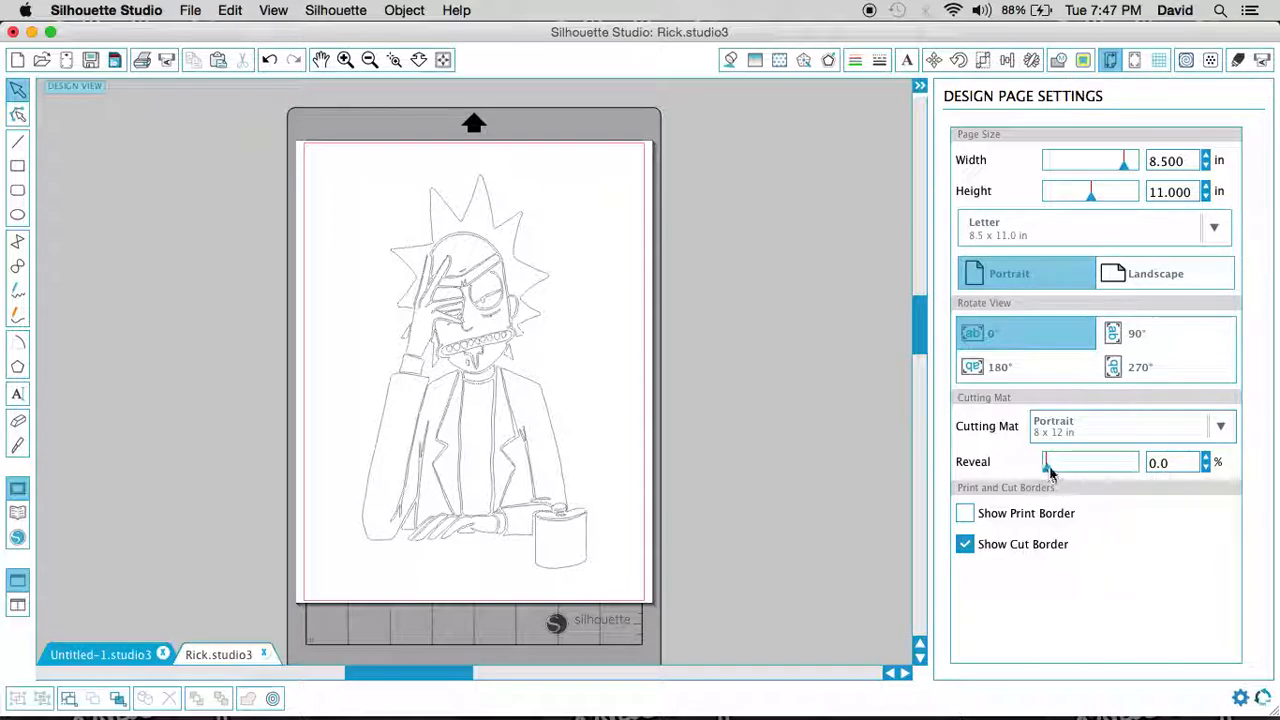
{"action": "left_click_drag", "start_coordinate": [1048, 466], "coordinate": [1099, 462]}
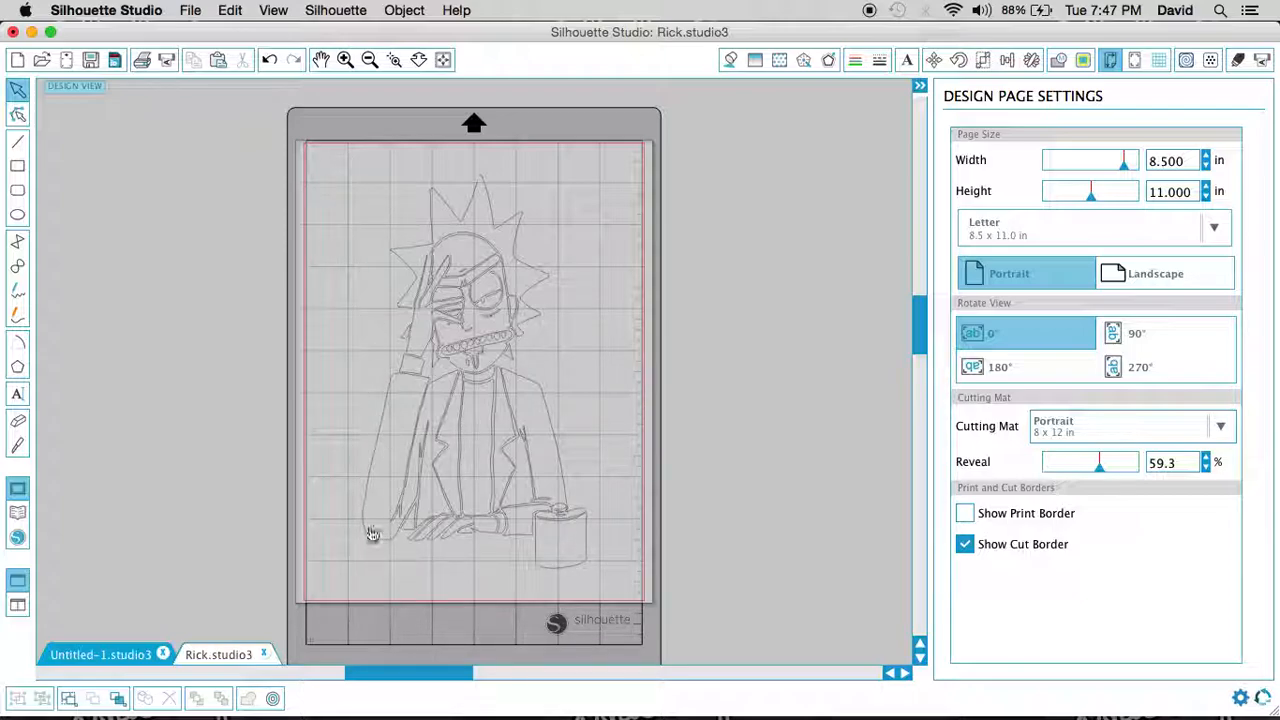
Select the entire character drawing, including the flask, and group all its shapes into one object
{"action": "left_click", "coordinate": [349, 185]}
{"action": "left_click", "coordinate": [340, 176]}
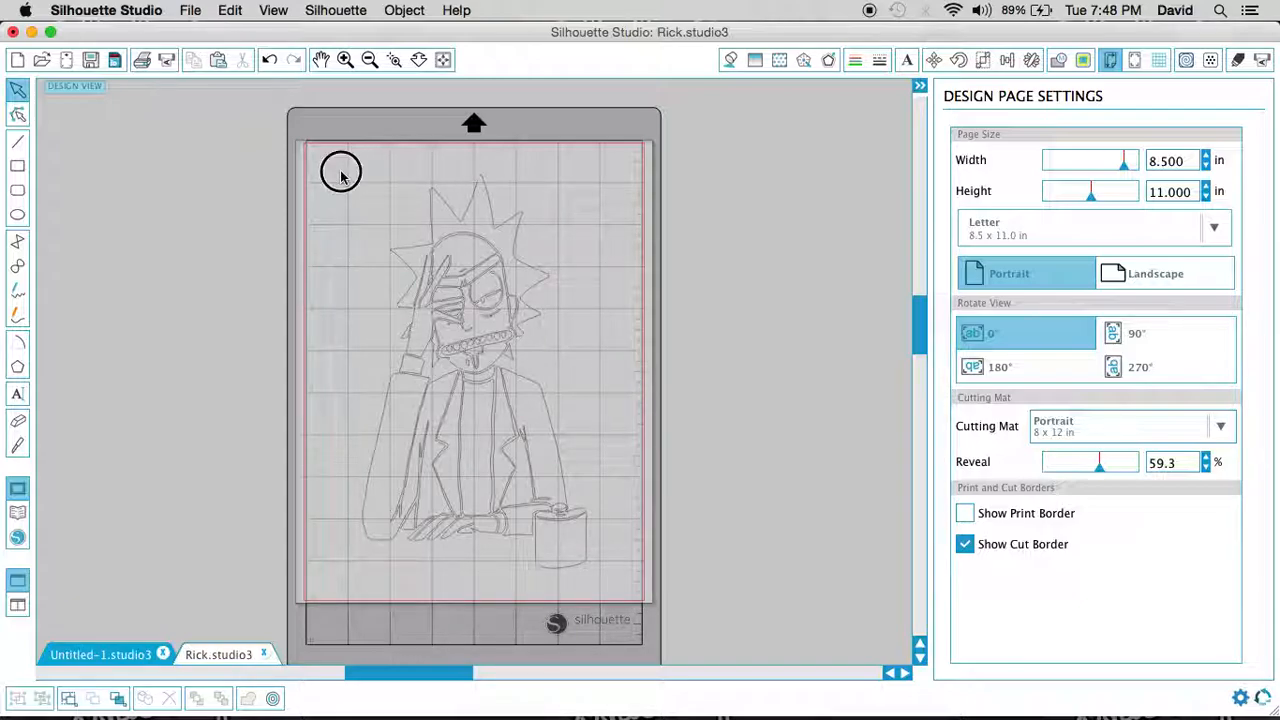
{"action": "left_click_drag", "start_coordinate": [340, 176], "coordinate": [611, 590]}
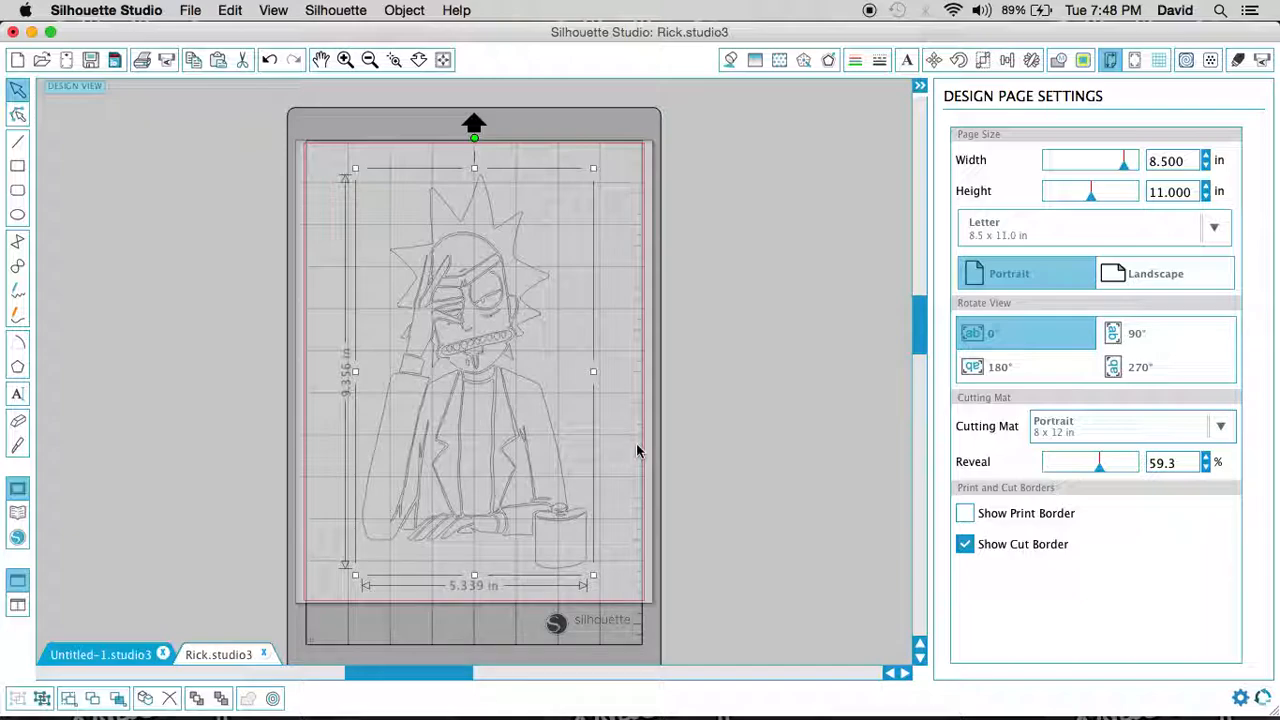
{"action": "key", "text": "super+z"}
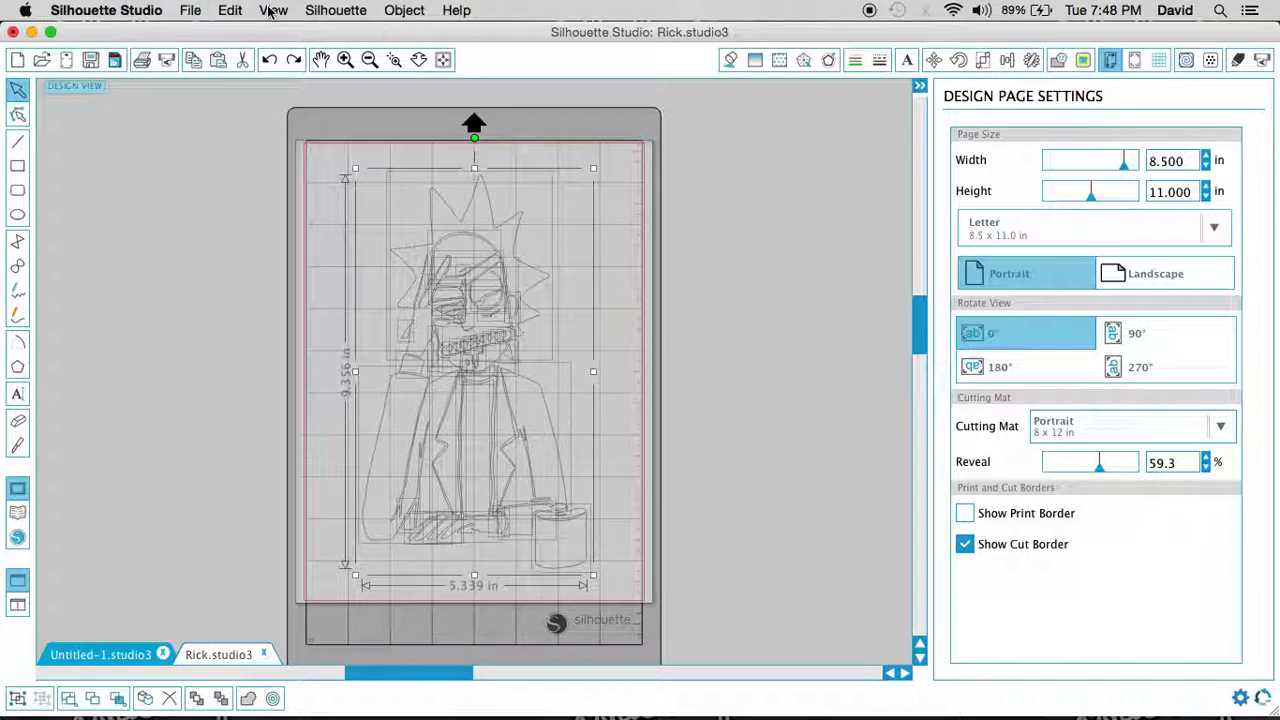
{"action": "left_click", "coordinate": [193, 12]}
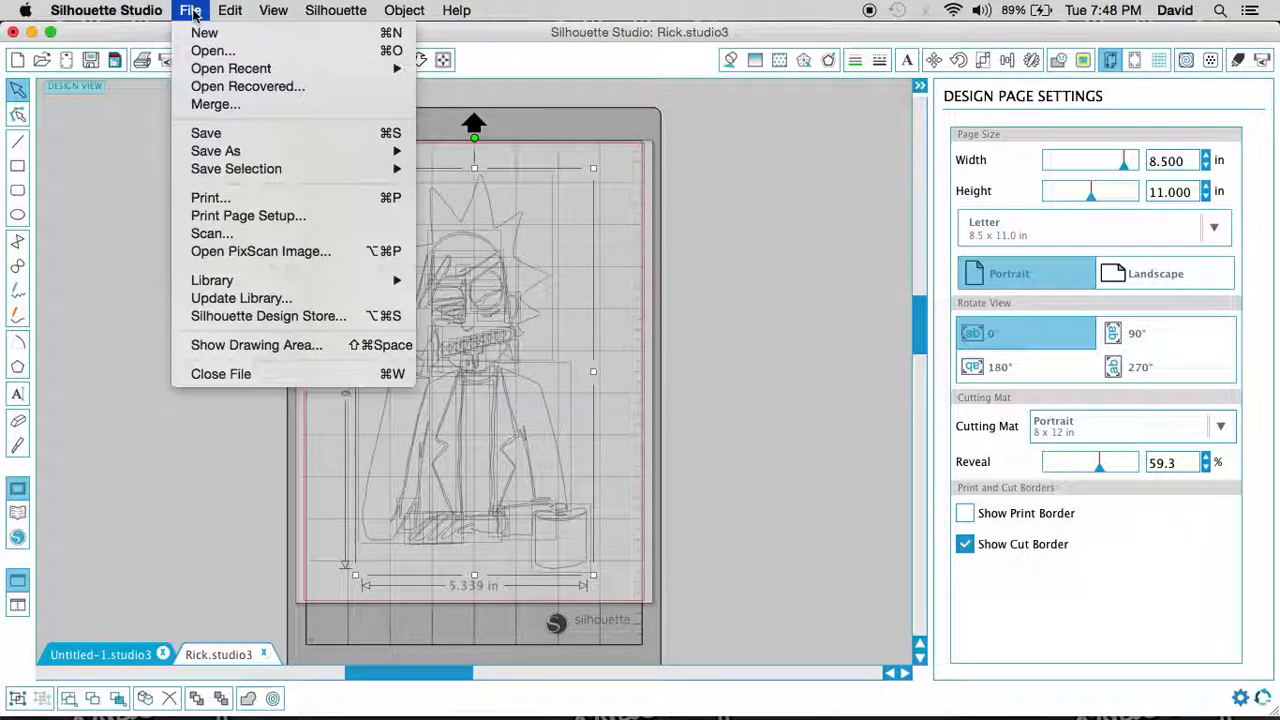
{"action": "mouse_move", "coordinate": [226, 12]}
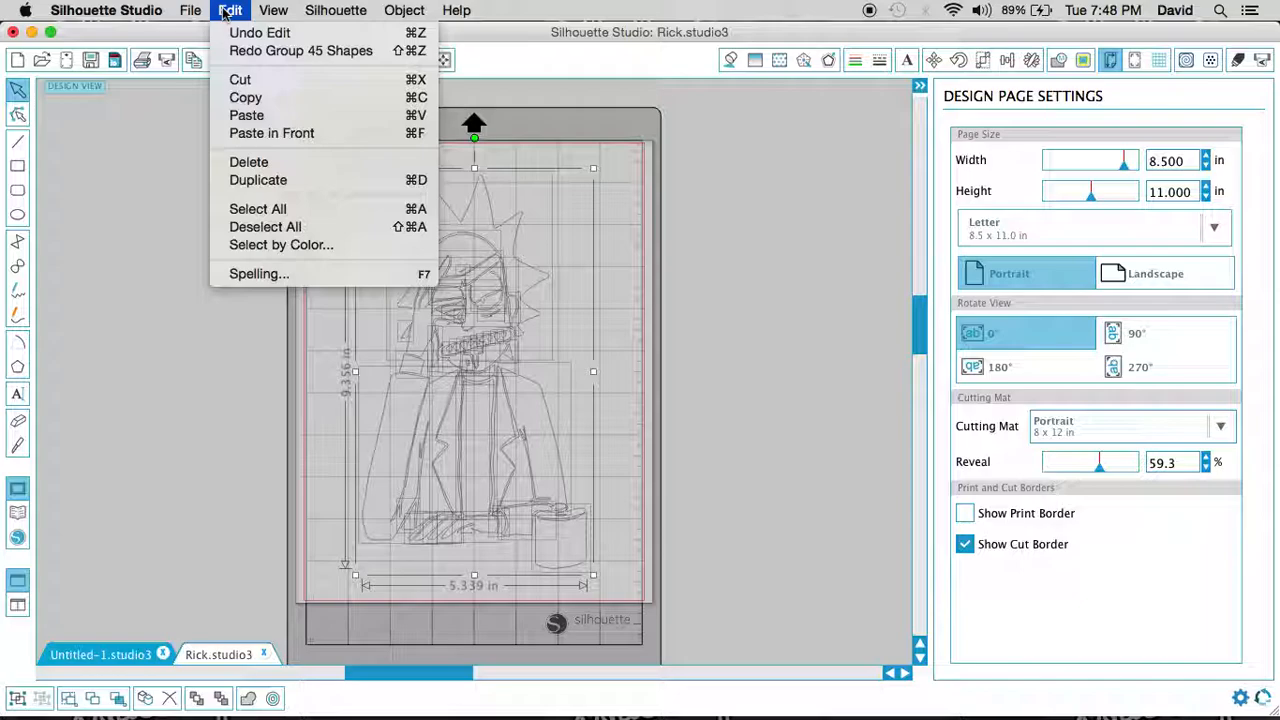
{"action": "mouse_move", "coordinate": [422, 12]}
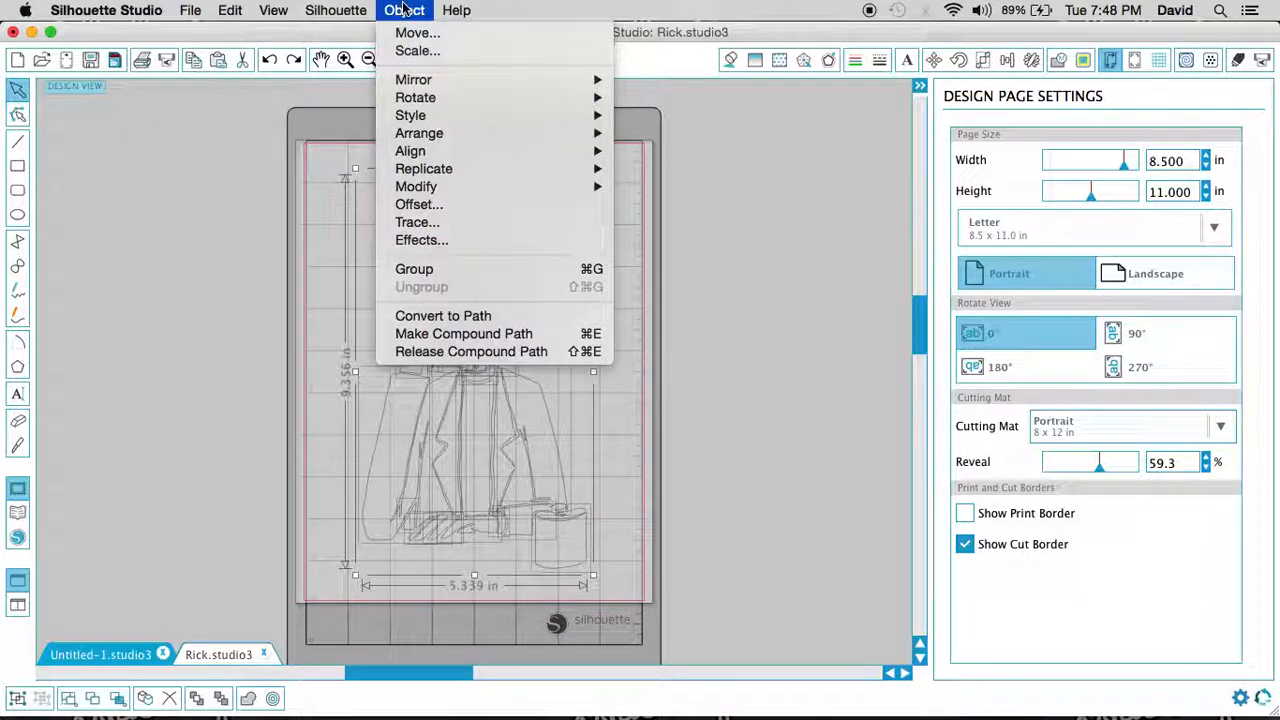
{"action": "left_click", "coordinate": [428, 270]}
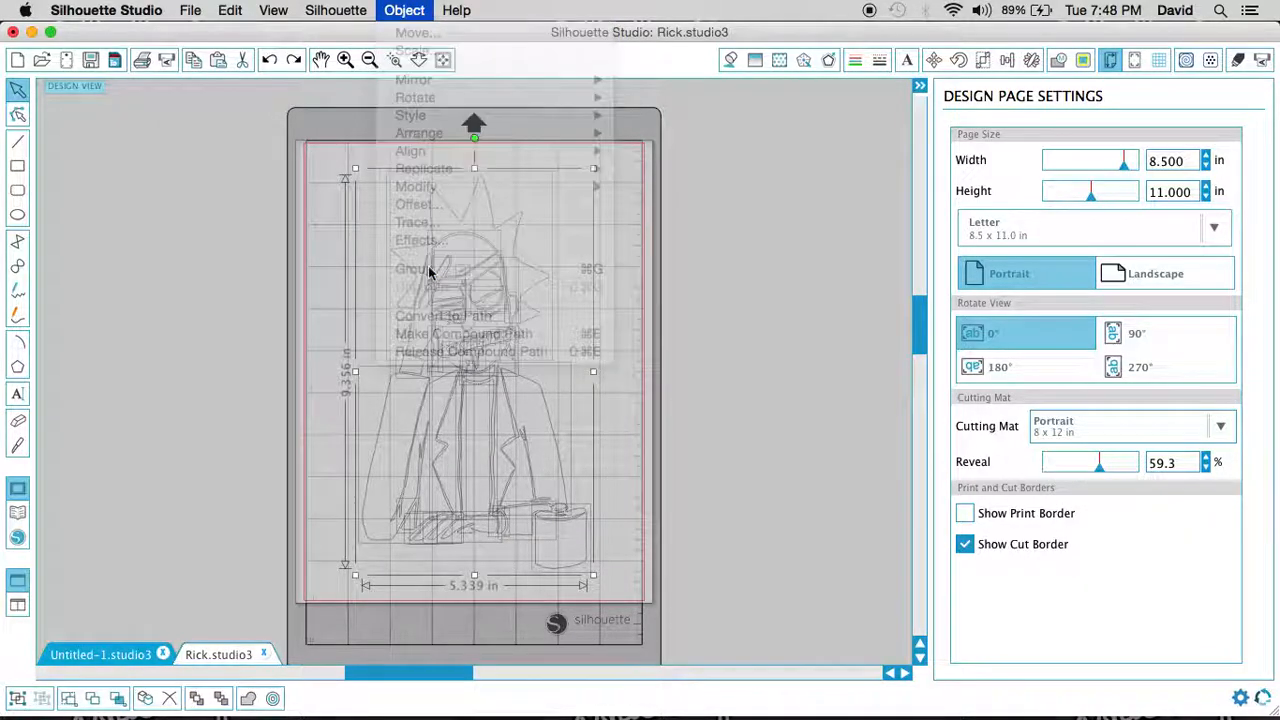
{"action": "left_click", "coordinate": [404, 10]}
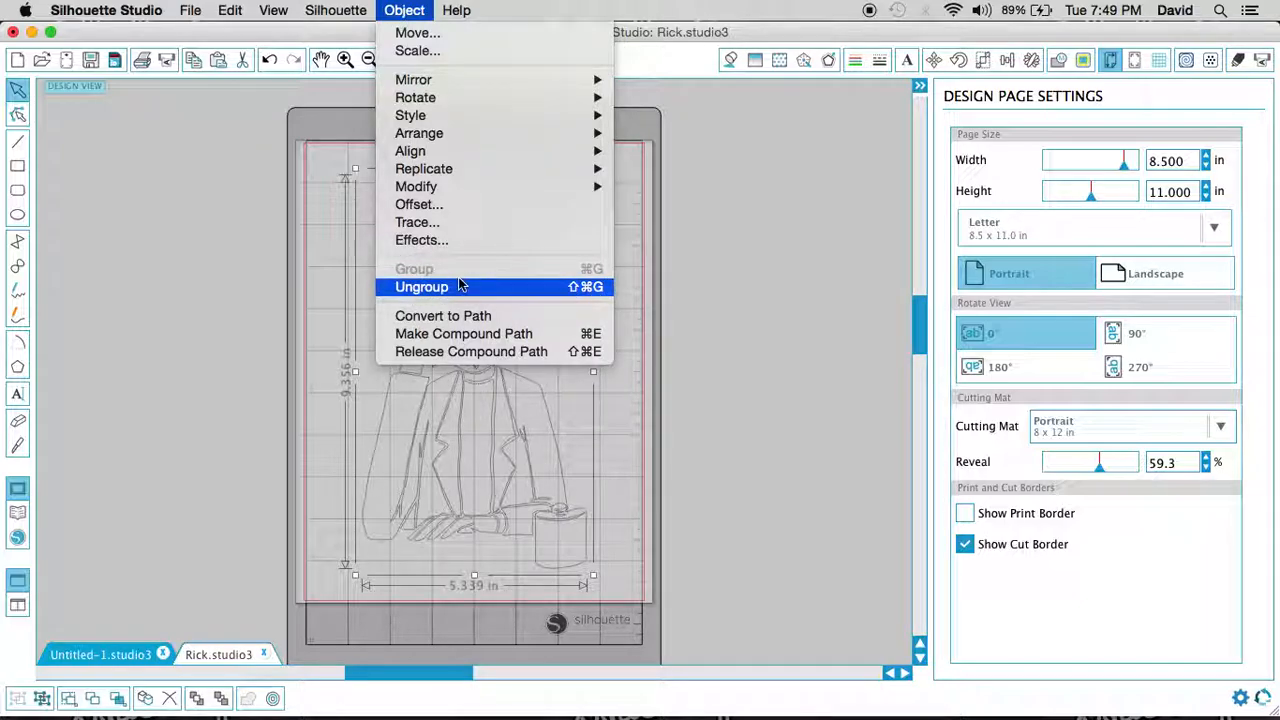
{"action": "left_click", "coordinate": [589, 271]}
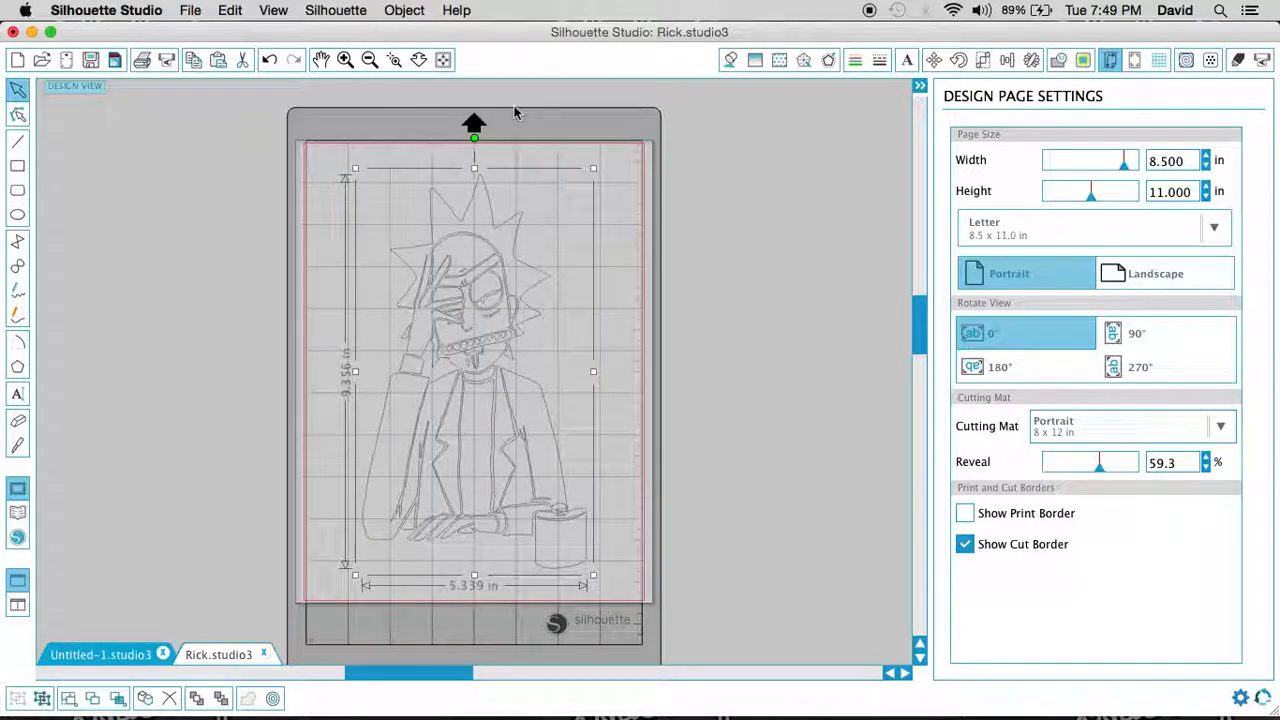
{"action": "left_click", "coordinate": [395, 10]}
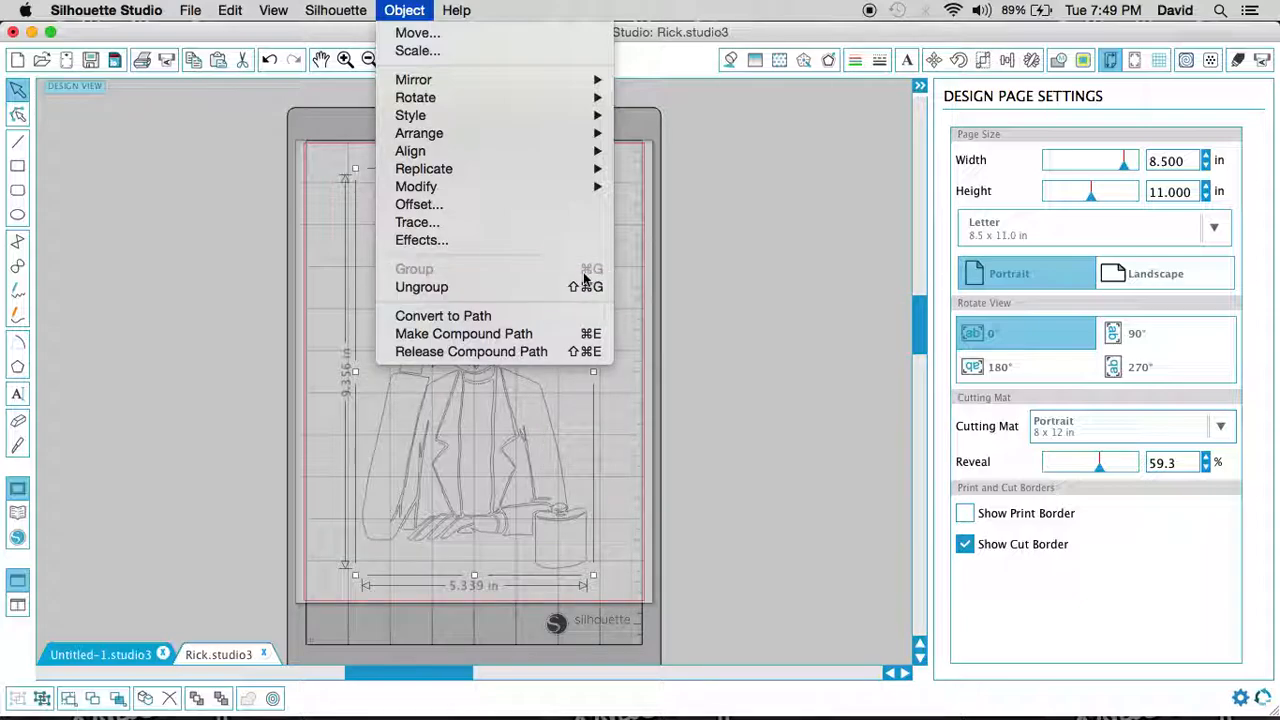
{"action": "left_click", "coordinate": [624, 395]}
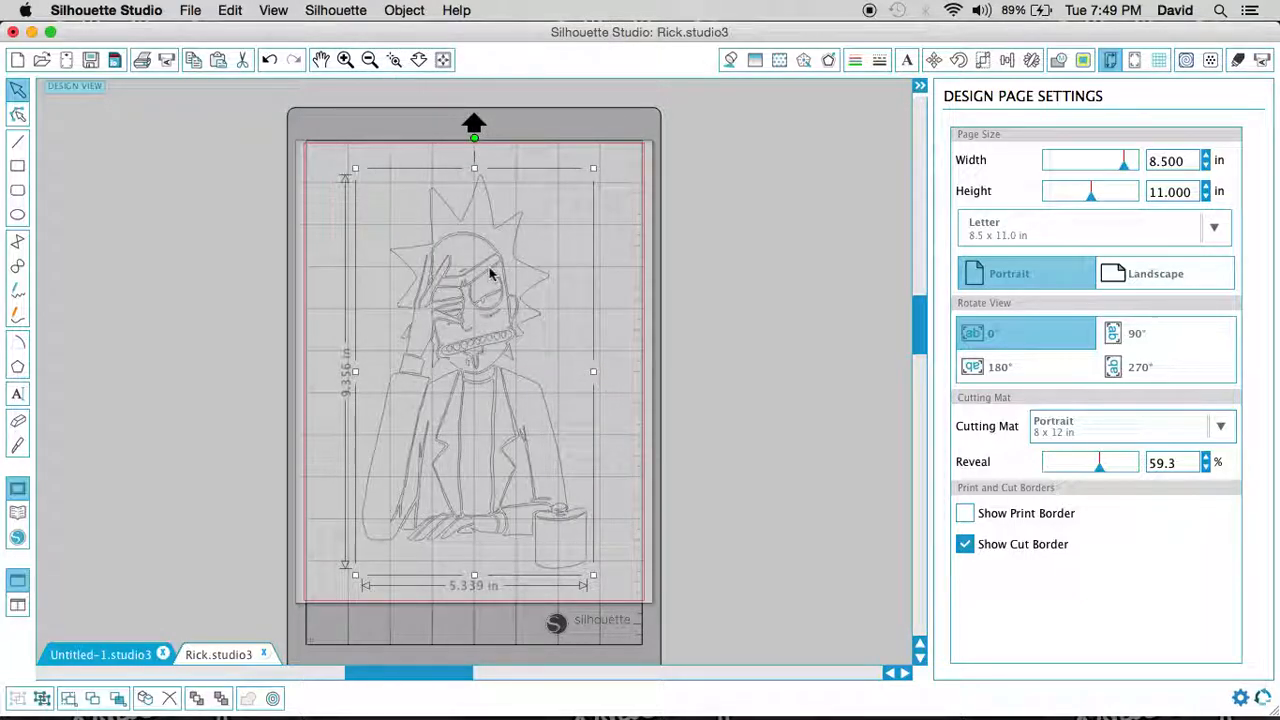
{"action": "key", "text": "super+shift+8"}
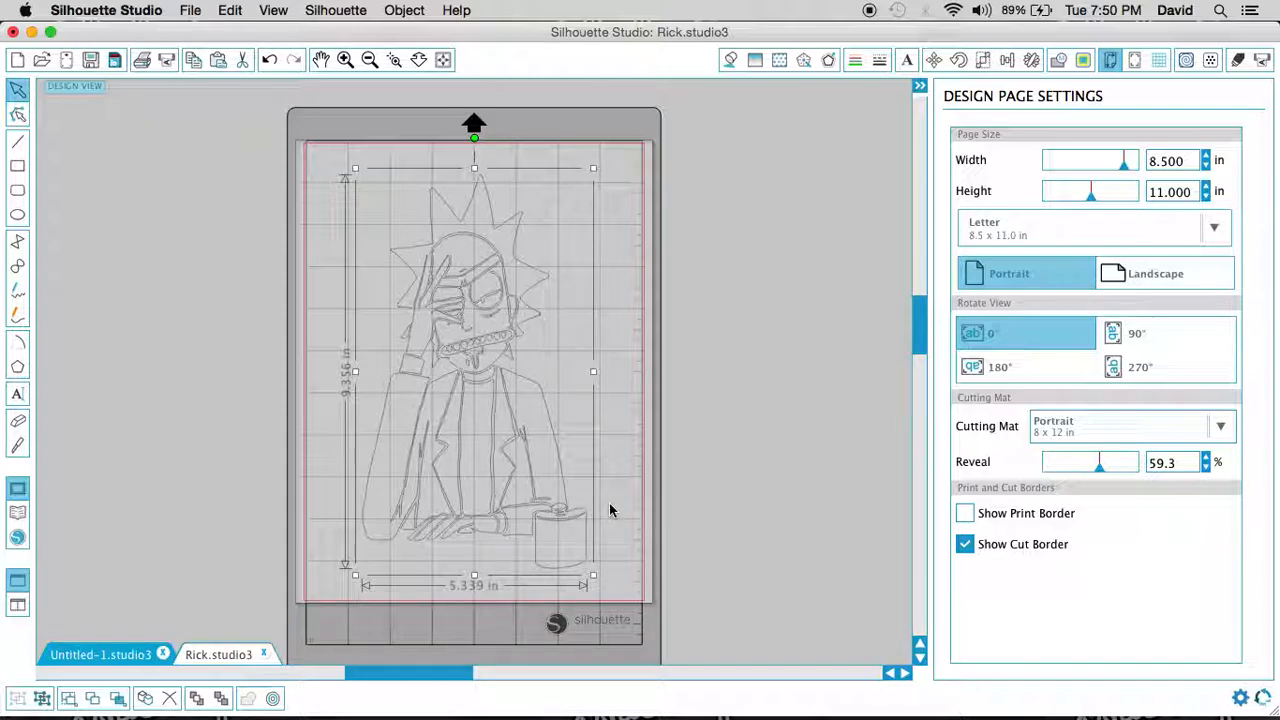
Set the cutting mat reveal to 0.0% in the design page settings and open the grid settings
{"action": "left_click", "coordinate": [1159, 61]}
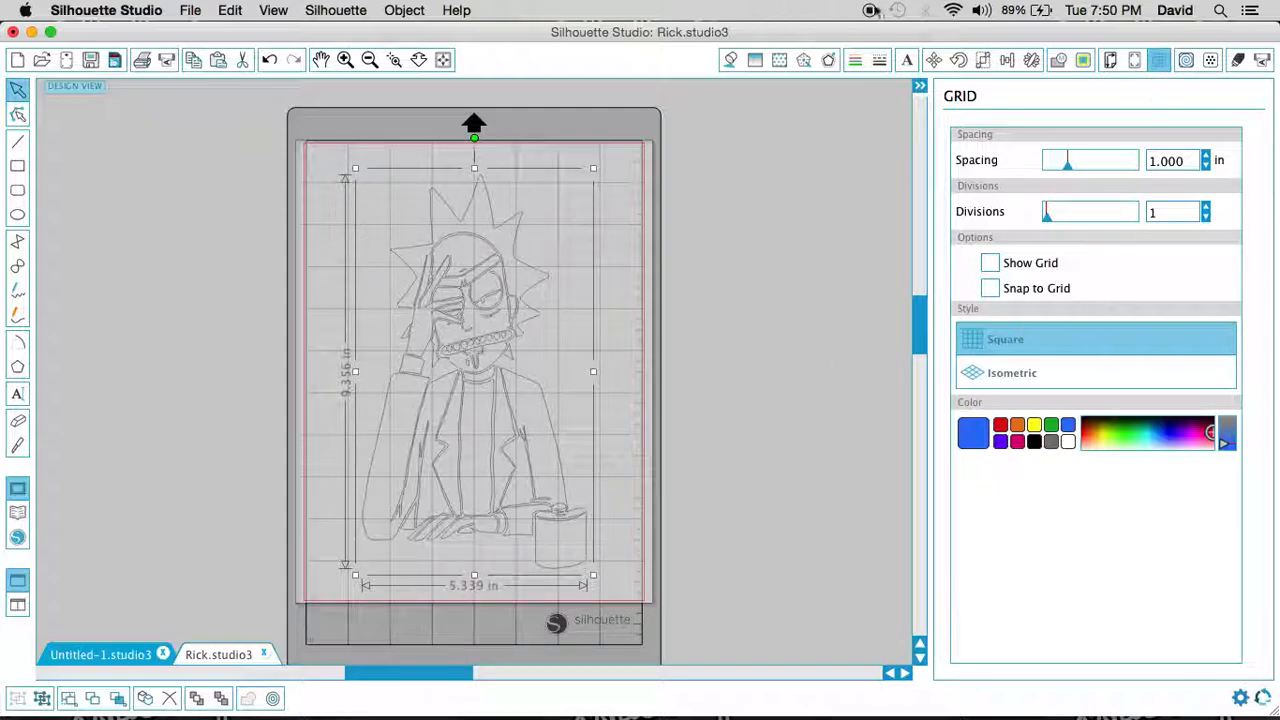
{"action": "left_click", "coordinate": [1134, 60]}
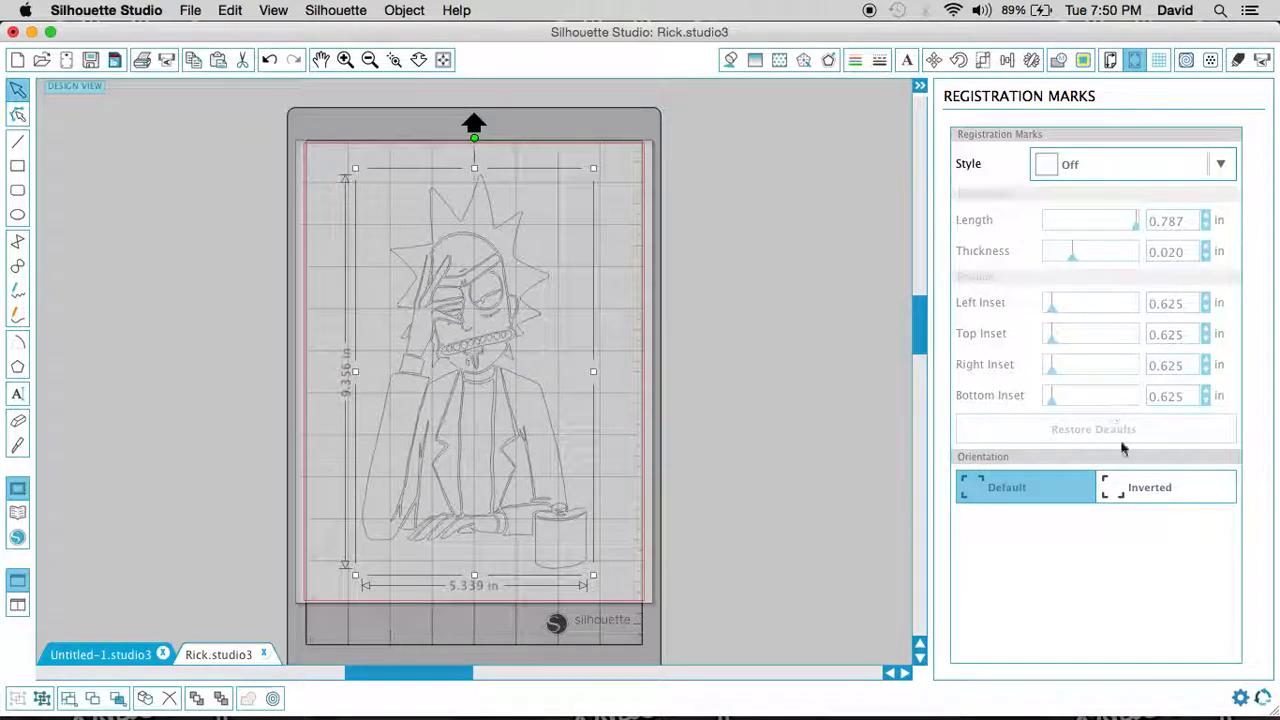
{"action": "left_click", "coordinate": [1110, 60]}
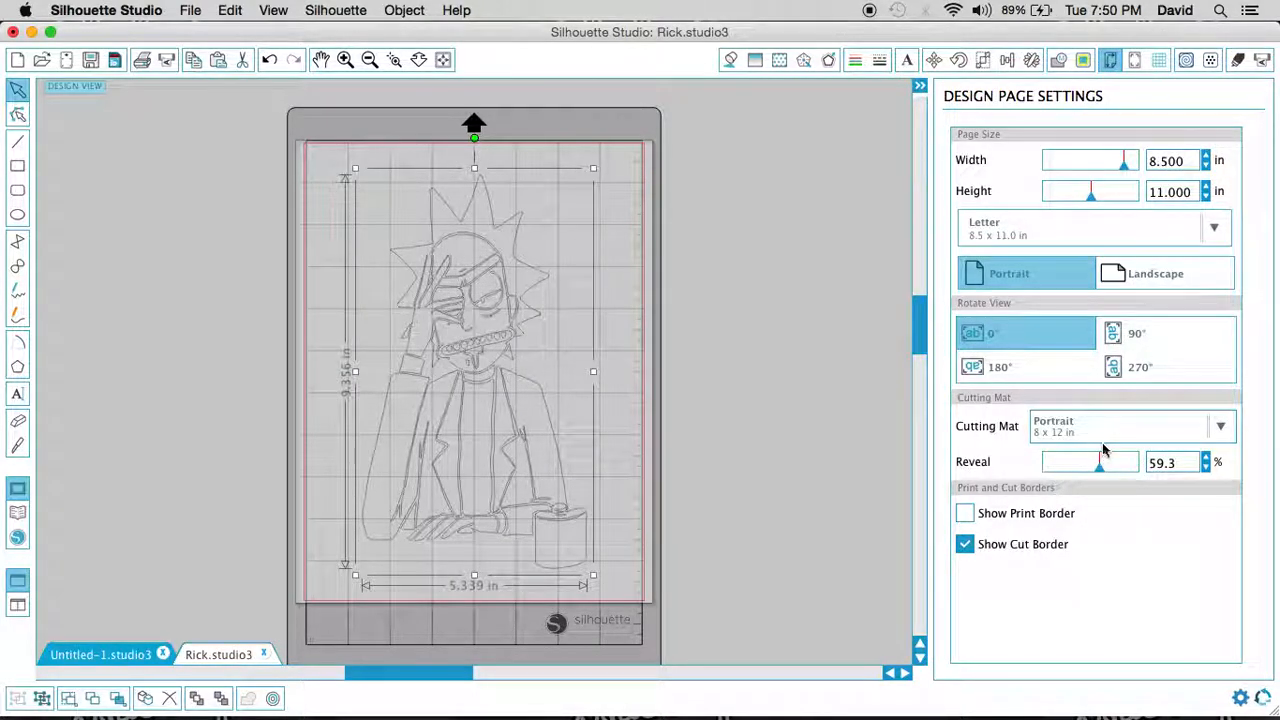
{"action": "left_click_drag", "start_coordinate": [1100, 466], "coordinate": [1016, 470]}
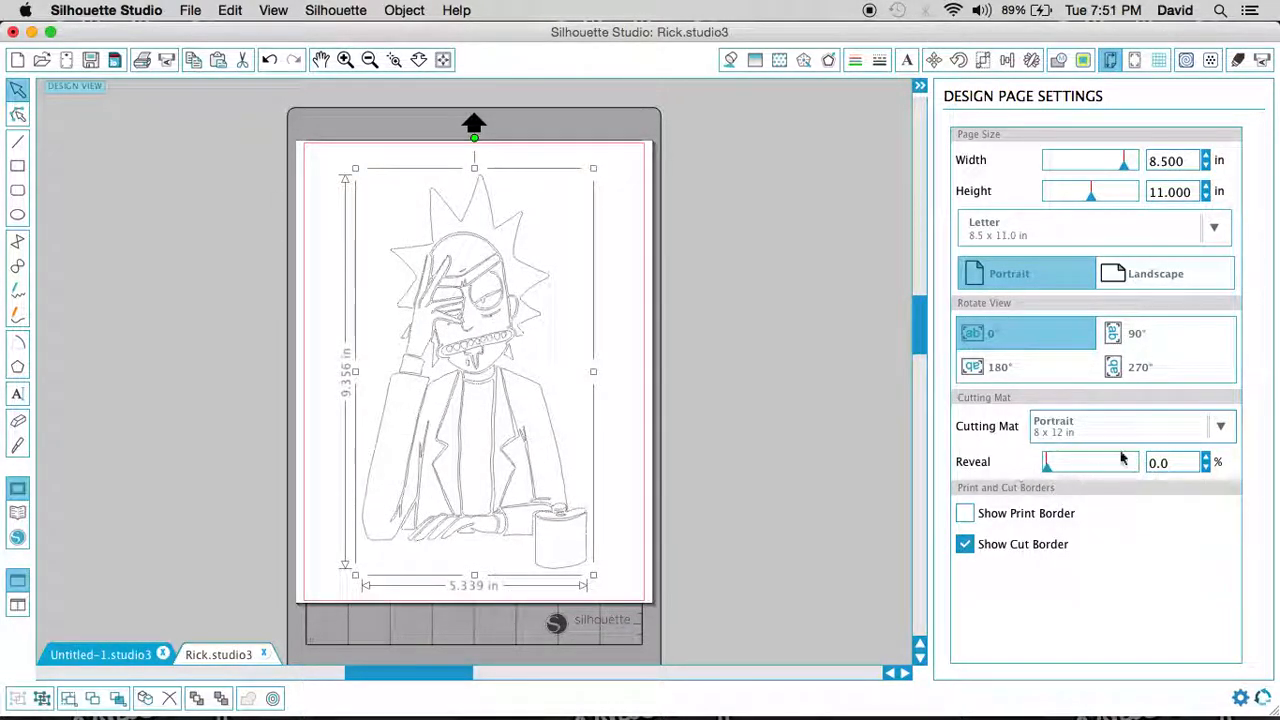
{"action": "left_click", "coordinate": [1162, 63]}
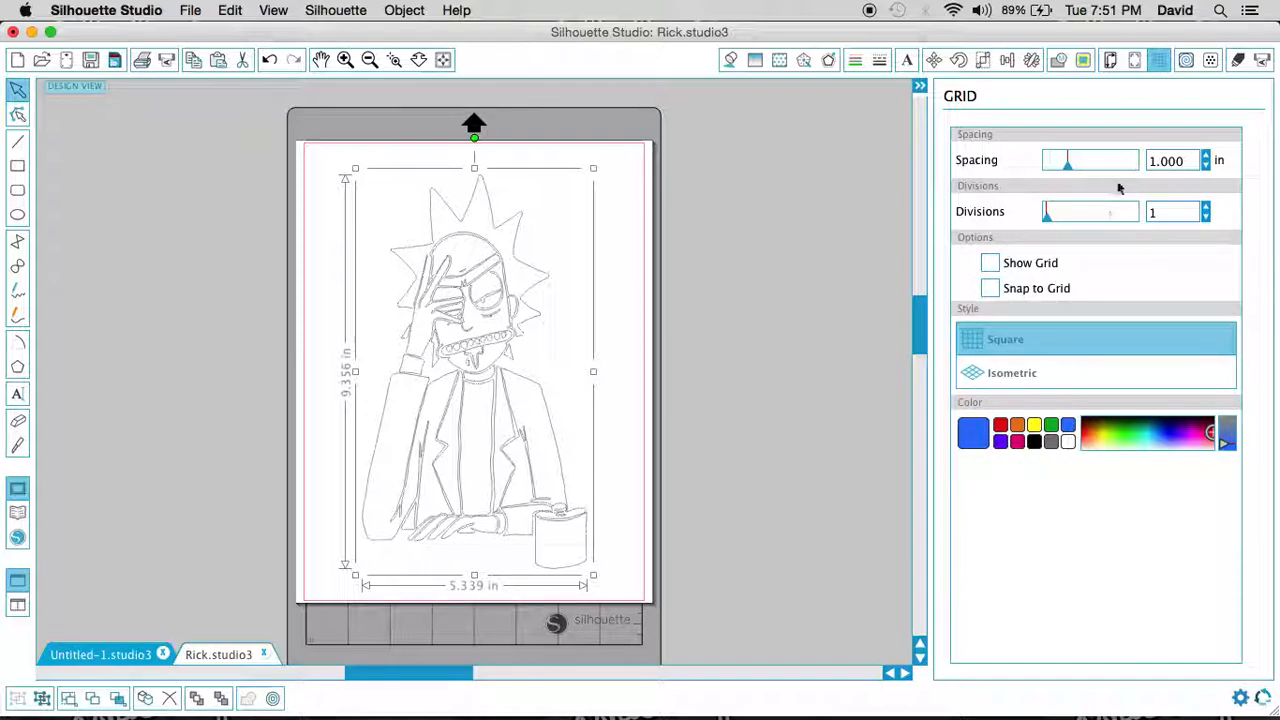
Show the grid, enable snapping to it, and move the character drawing around the page to test the snapping
{"action": "left_click", "coordinate": [994, 266]}
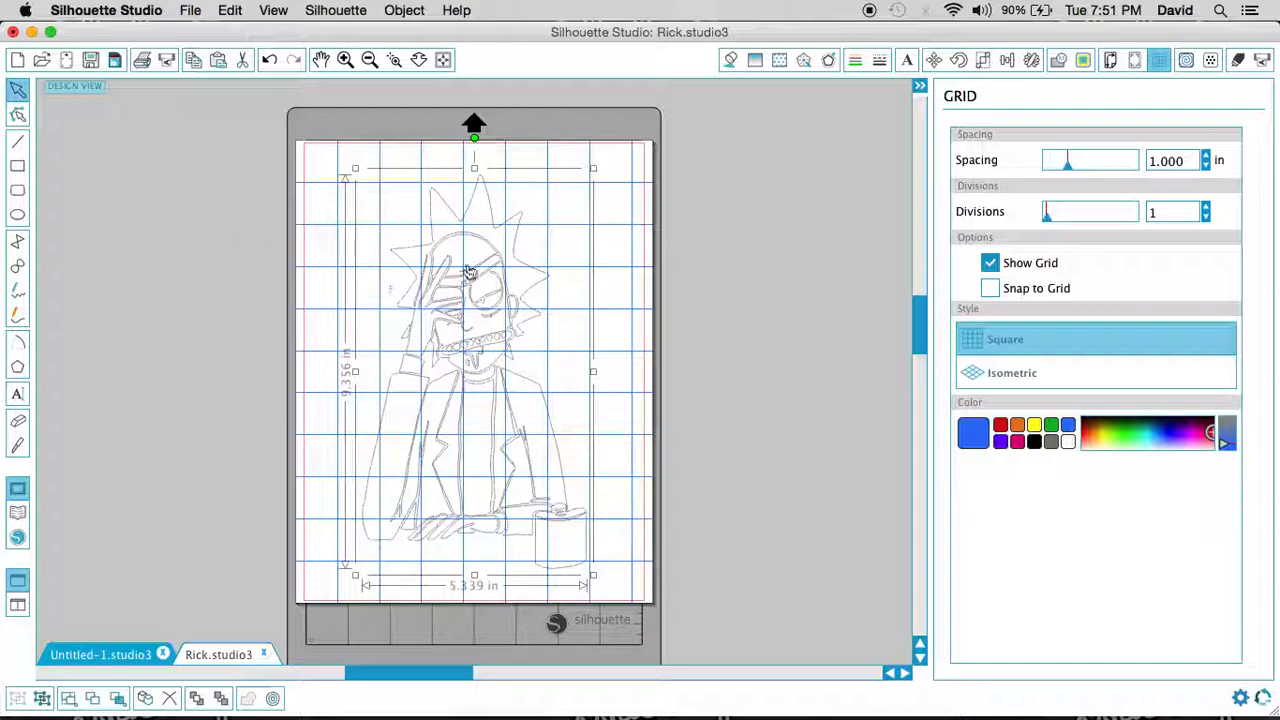
{"action": "mouse_move", "coordinate": [466, 280]}
{"action": "left_mouse_down"}
{"action": "mouse_move", "coordinate": [471, 294]}
{"action": "mouse_move", "coordinate": [414, 286]}
{"action": "mouse_move", "coordinate": [449, 293]}
{"action": "left_mouse_up"}
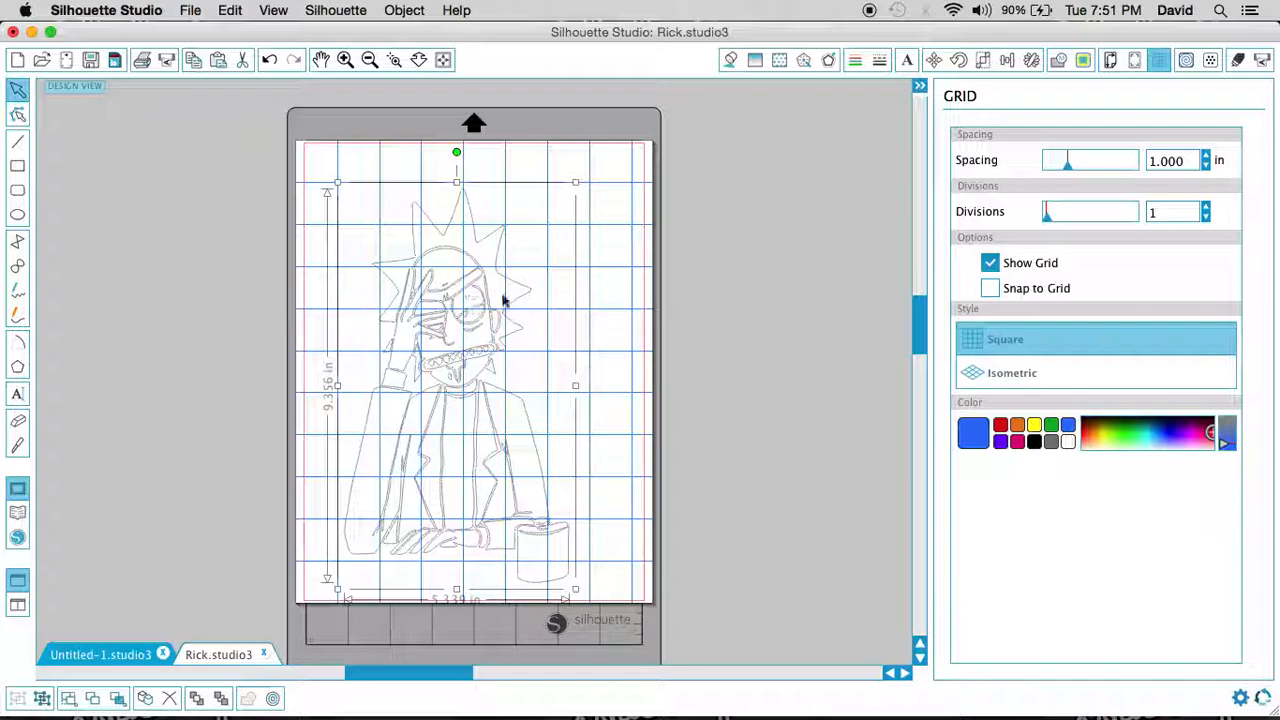
{"action": "left_click", "coordinate": [990, 290]}
{"action": "mouse_move", "coordinate": [454, 290]}
{"action": "left_mouse_down"}
{"action": "mouse_move", "coordinate": [466, 306]}
{"action": "mouse_move", "coordinate": [463, 278]}
{"action": "mouse_move", "coordinate": [493, 283]}
{"action": "left_mouse_up"}
{"action": "left_click", "coordinate": [1188, 184]}
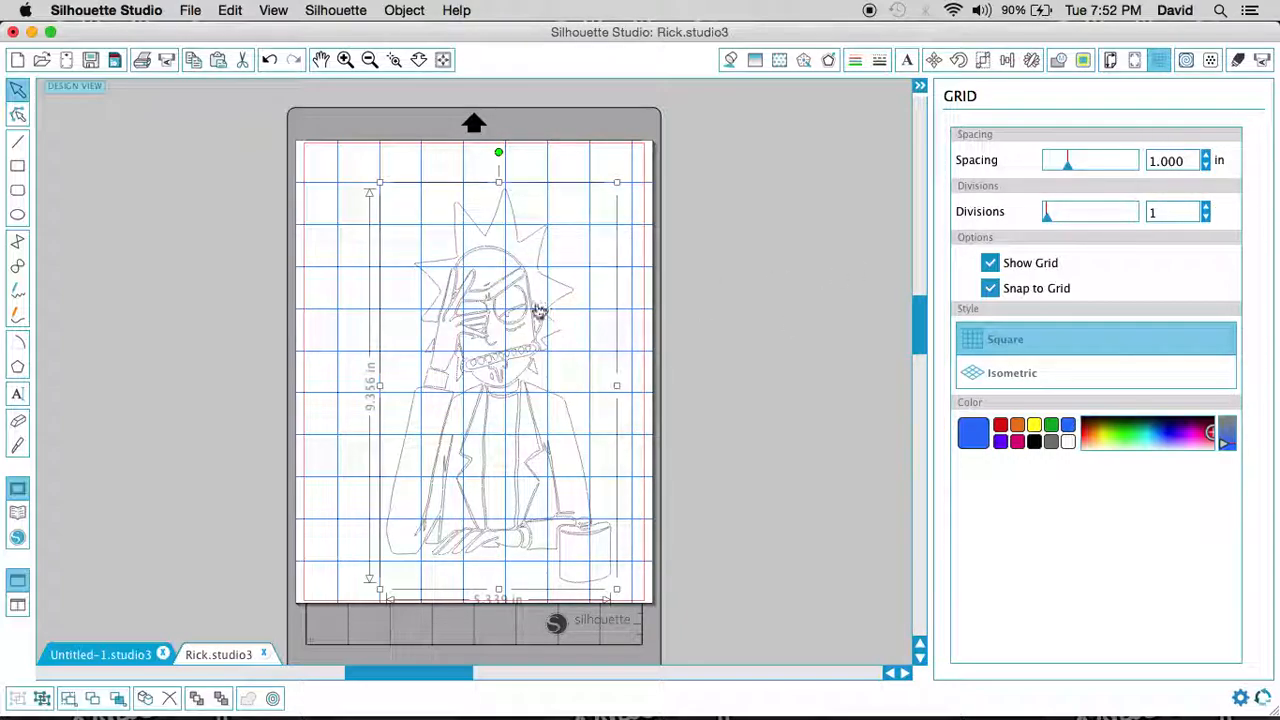
{"action": "mouse_move", "coordinate": [488, 293]}
{"action": "left_mouse_down"}
{"action": "mouse_move", "coordinate": [473, 299]}
{"action": "mouse_move", "coordinate": [474, 288]}
{"action": "mouse_move", "coordinate": [507, 316]}
{"action": "mouse_move", "coordinate": [514, 306]}
{"action": "mouse_move", "coordinate": [463, 300]}
{"action": "mouse_move", "coordinate": [466, 283]}
{"action": "mouse_move", "coordinate": [474, 312]}
{"action": "mouse_move", "coordinate": [517, 309]}
{"action": "mouse_move", "coordinate": [471, 318]}
{"action": "mouse_move", "coordinate": [463, 277]}
{"action": "mouse_move", "coordinate": [469, 314]}
{"action": "left_mouse_up"}
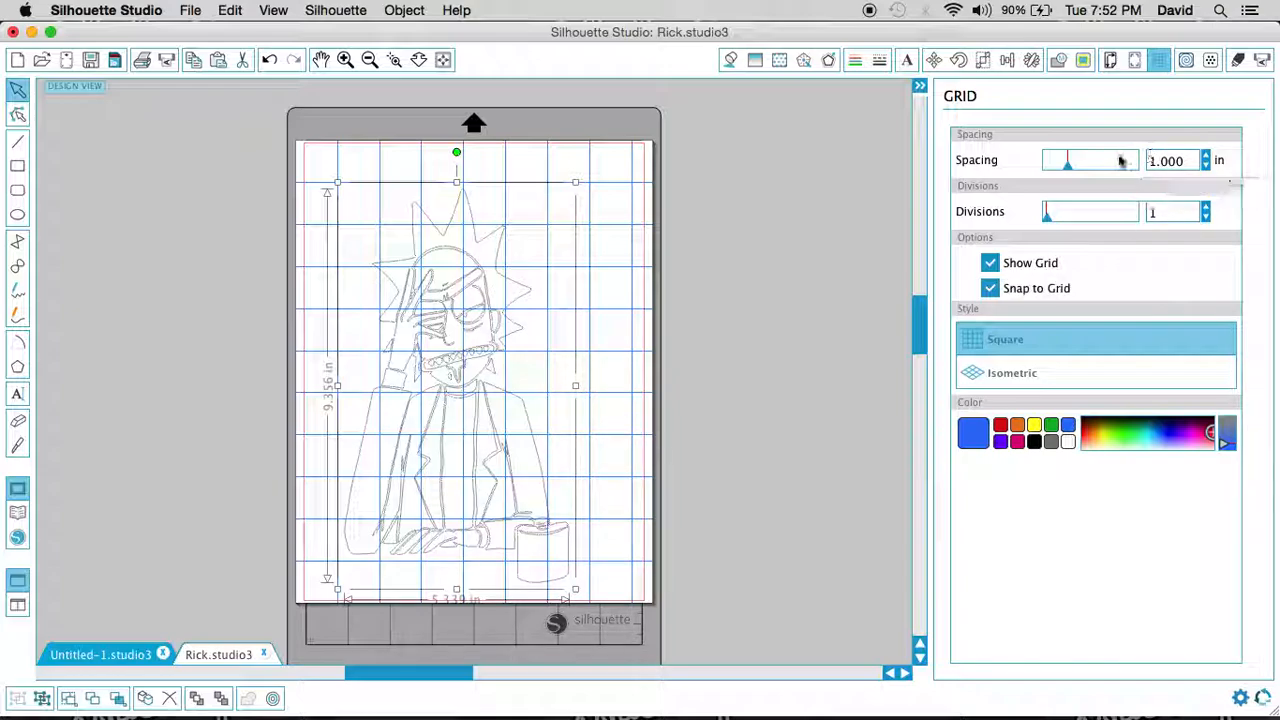
Set the grid spacing to 0.25 in
{"action": "double_click", "coordinate": [1188, 160]}
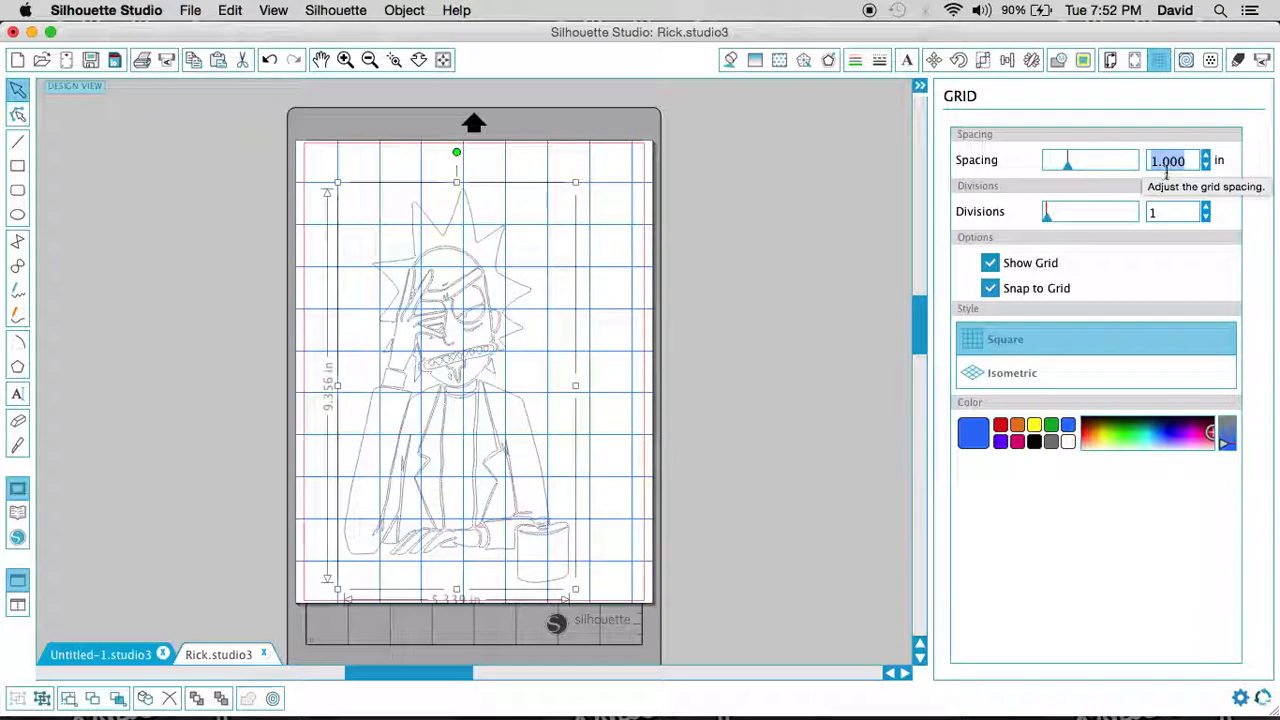
{"action": "key", "text": "BackSpace"}
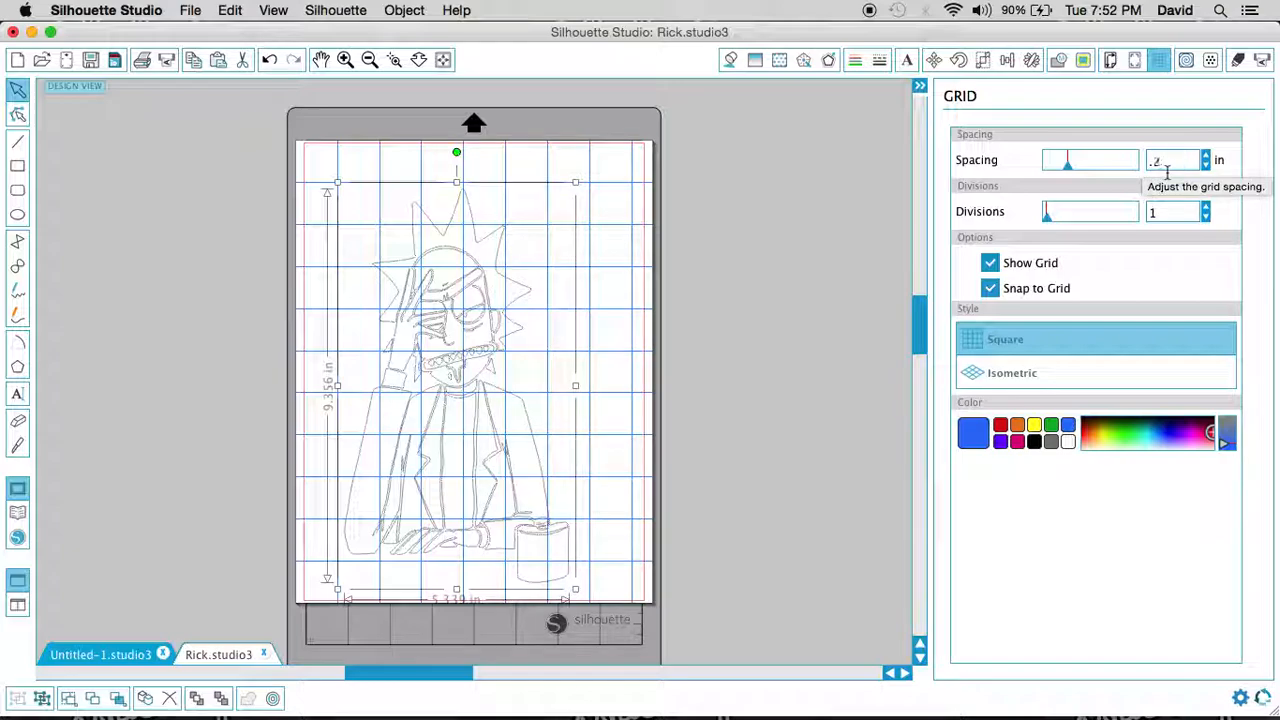
{"action": "type", "text": ".25"}
{"action": "key", "text": "Tab"}
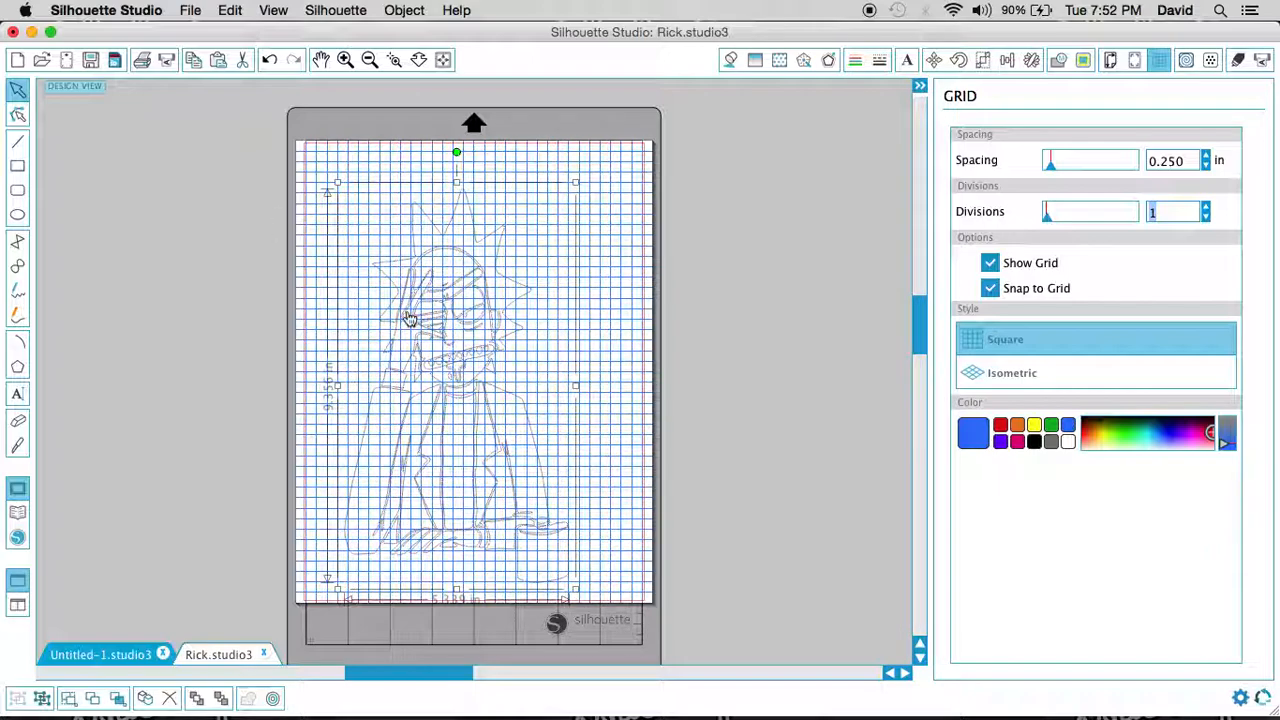
Try grey, black, purple and orange as grid colors, and leave the grid lines yellow
{"action": "left_click", "coordinate": [1050, 442]}
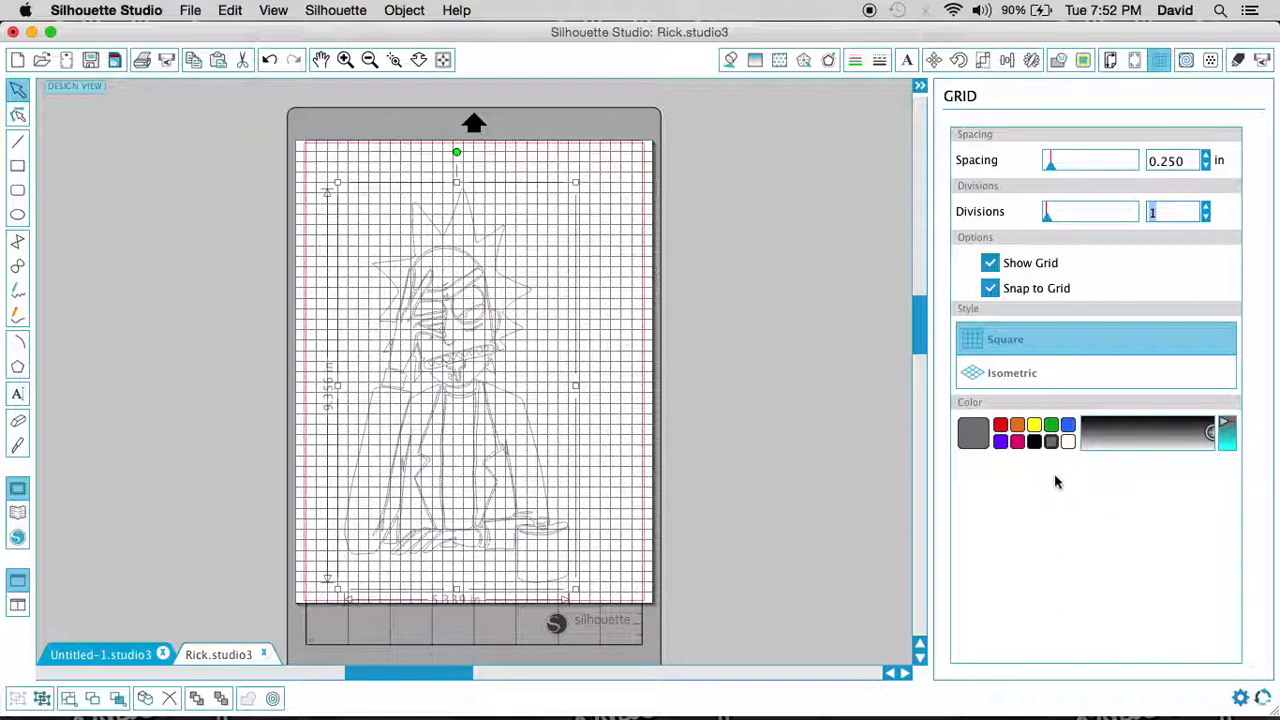
{"action": "left_click", "coordinate": [1034, 443]}
{"action": "left_click", "coordinate": [1002, 442]}
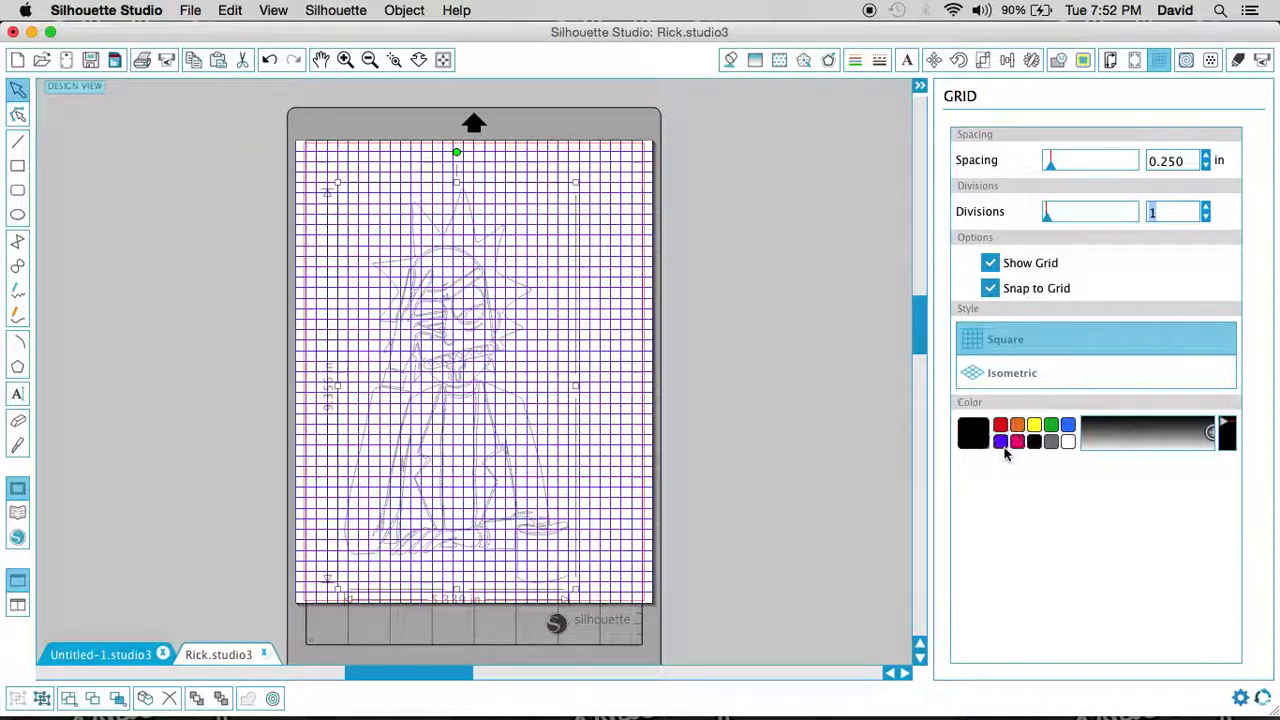
{"action": "left_click", "coordinate": [1017, 426]}
{"action": "left_click", "coordinate": [1038, 427]}
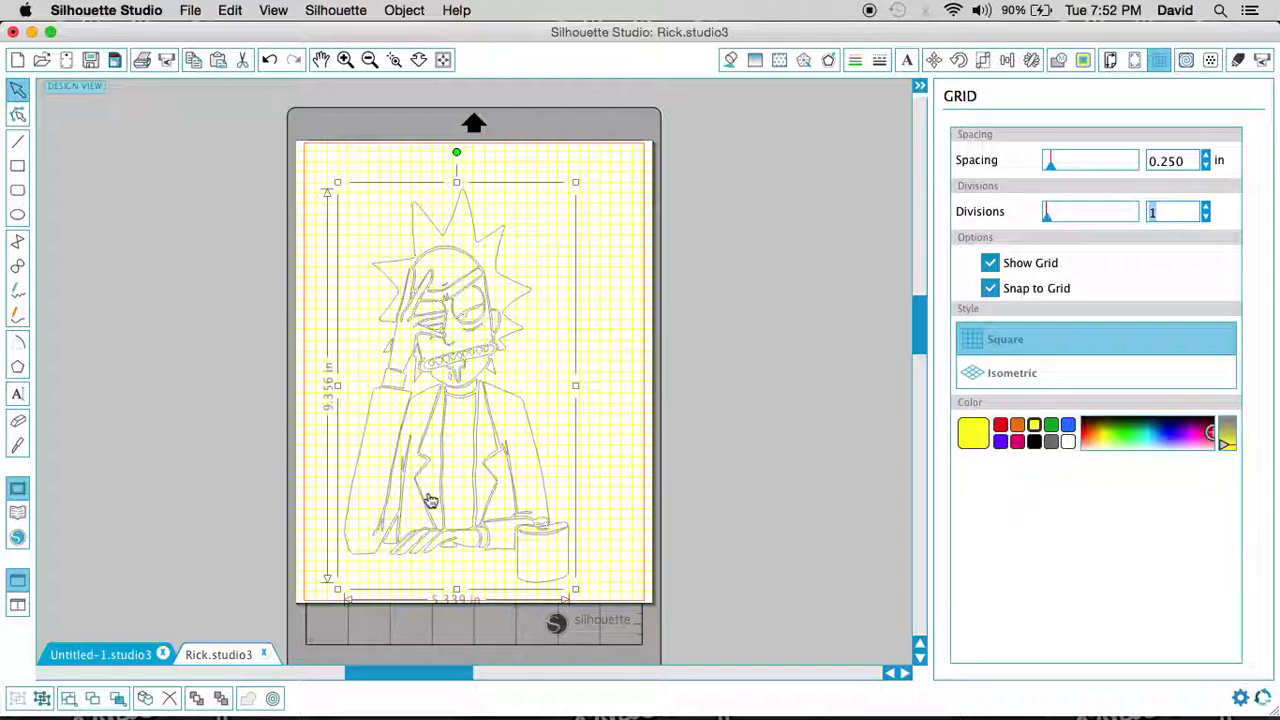
Move the character drawing along the 0.25 in grid toward the page's upper-left corner
{"action": "mouse_move", "coordinate": [466, 366]}
{"action": "left_mouse_down"}
{"action": "mouse_move", "coordinate": [478, 375]}
{"action": "mouse_move", "coordinate": [474, 360]}
{"action": "mouse_move", "coordinate": [473, 378]}
{"action": "mouse_move", "coordinate": [440, 379]}
{"action": "left_mouse_up"}
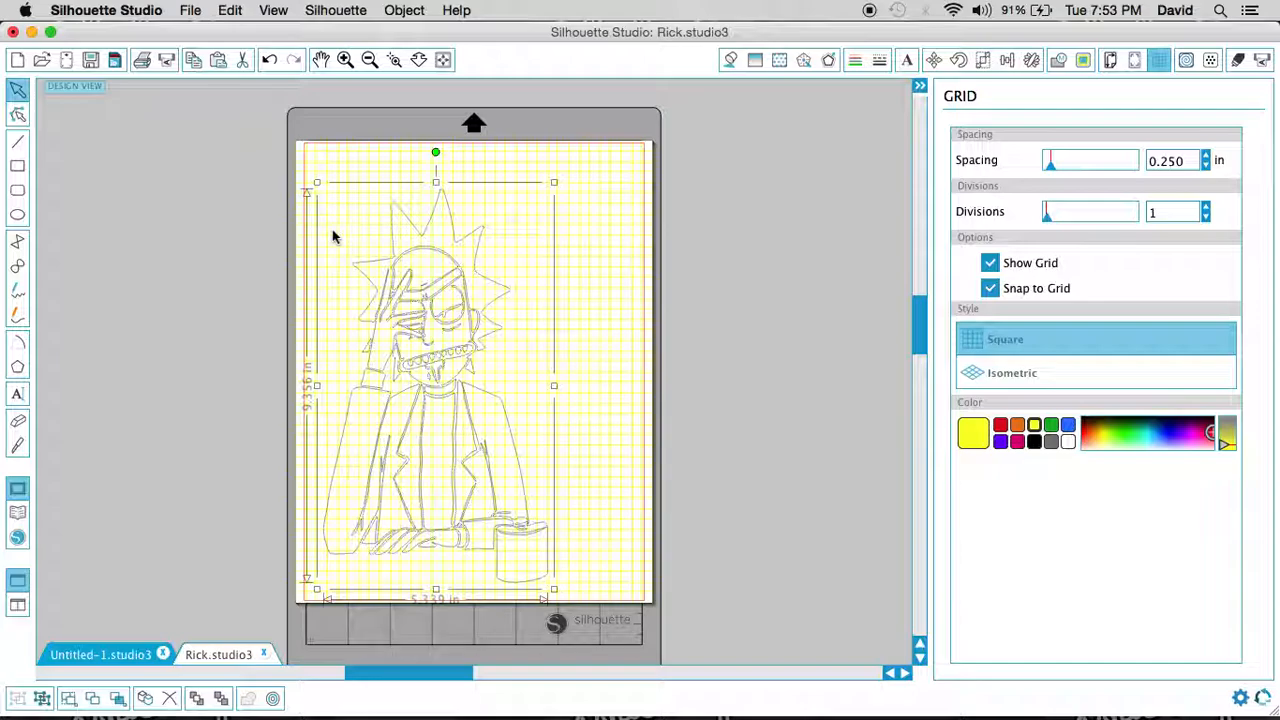
{"action": "left_click", "coordinate": [452, 268]}
{"action": "left_click_drag", "start_coordinate": [452, 268], "coordinate": [446, 243]}
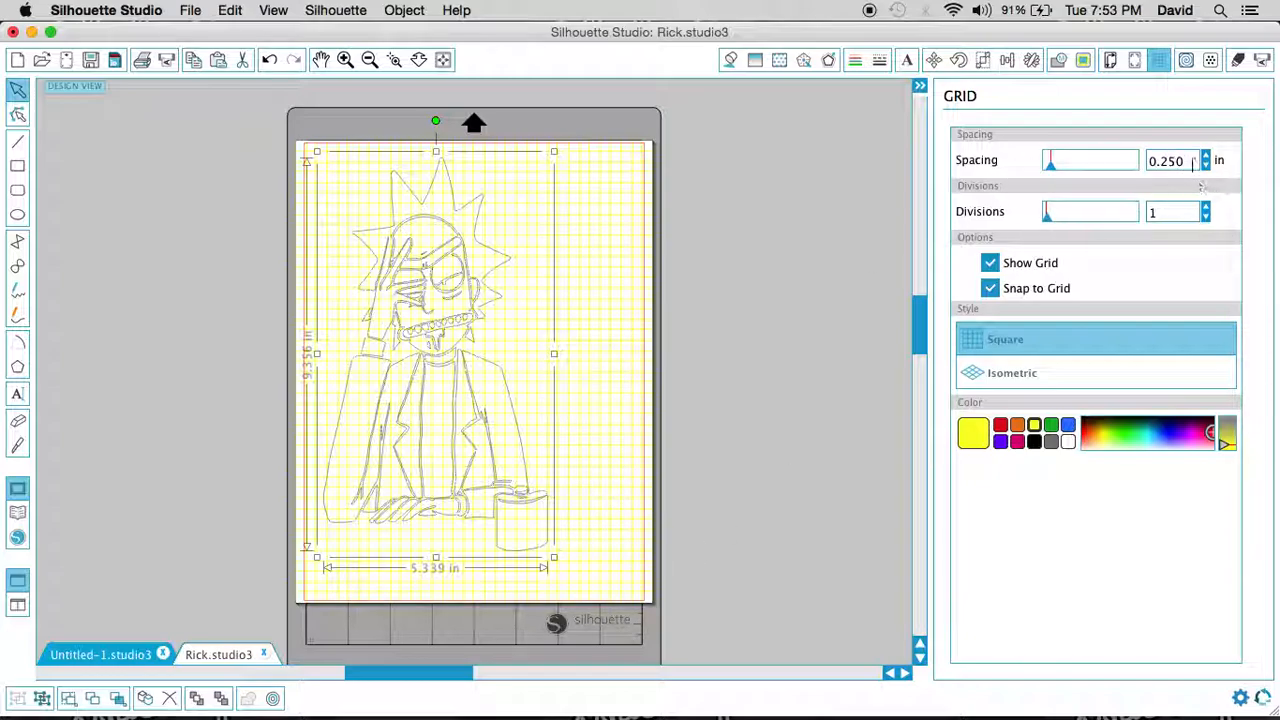
Set the grid to 2 in spacing with 2 divisions and blue lines, and move the drawing down the page to test it
{"action": "double_click", "coordinate": [1157, 156]}
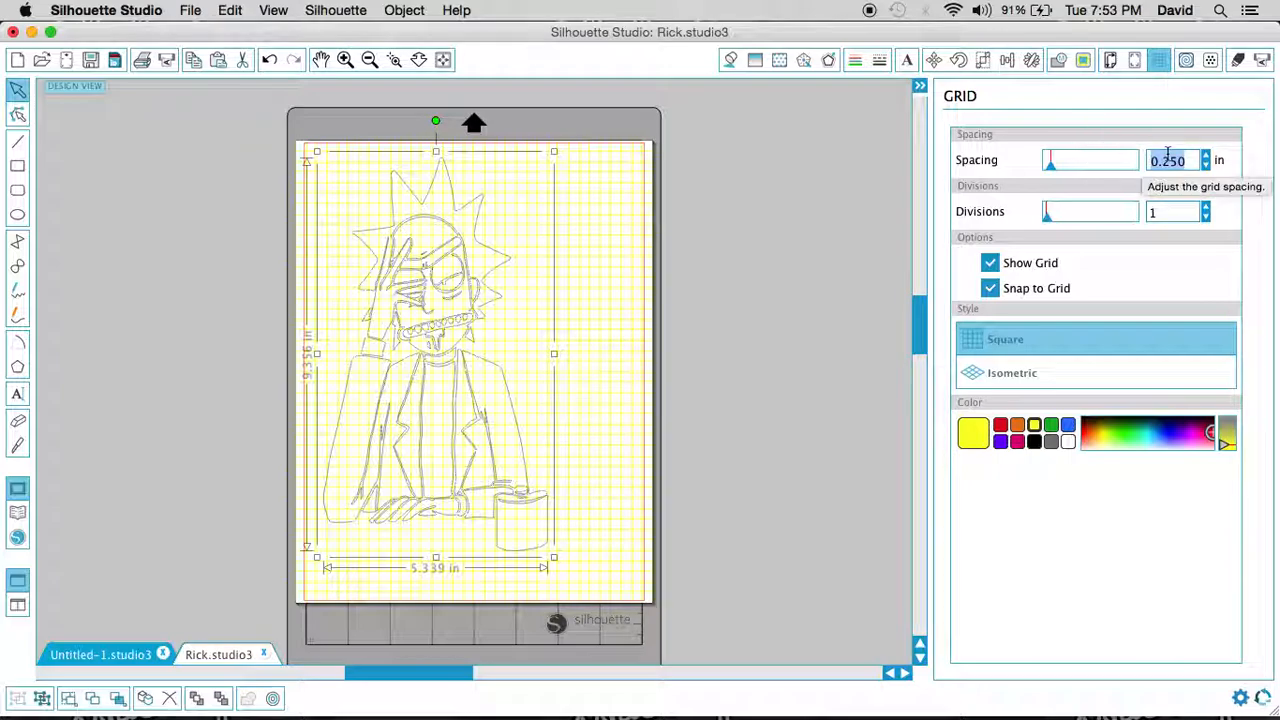
{"action": "type", "text": "2"}
{"action": "key", "text": "Tab"}
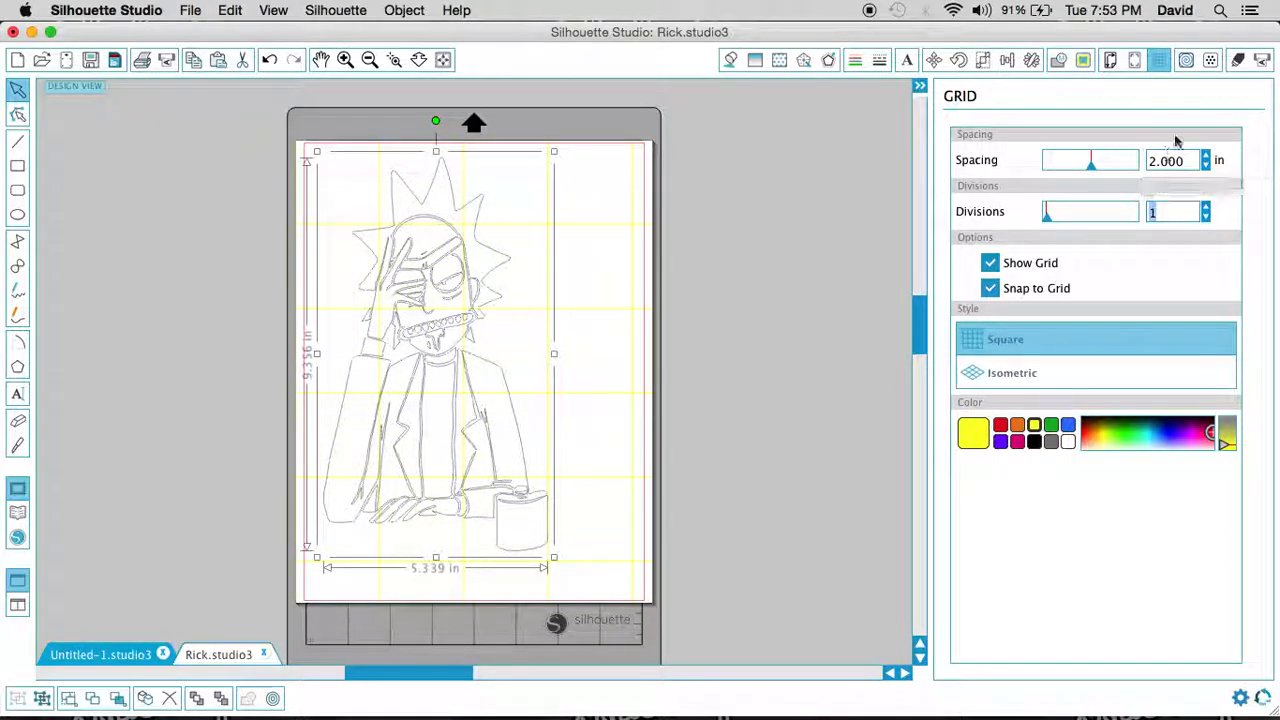
{"action": "left_click", "coordinate": [1207, 208]}
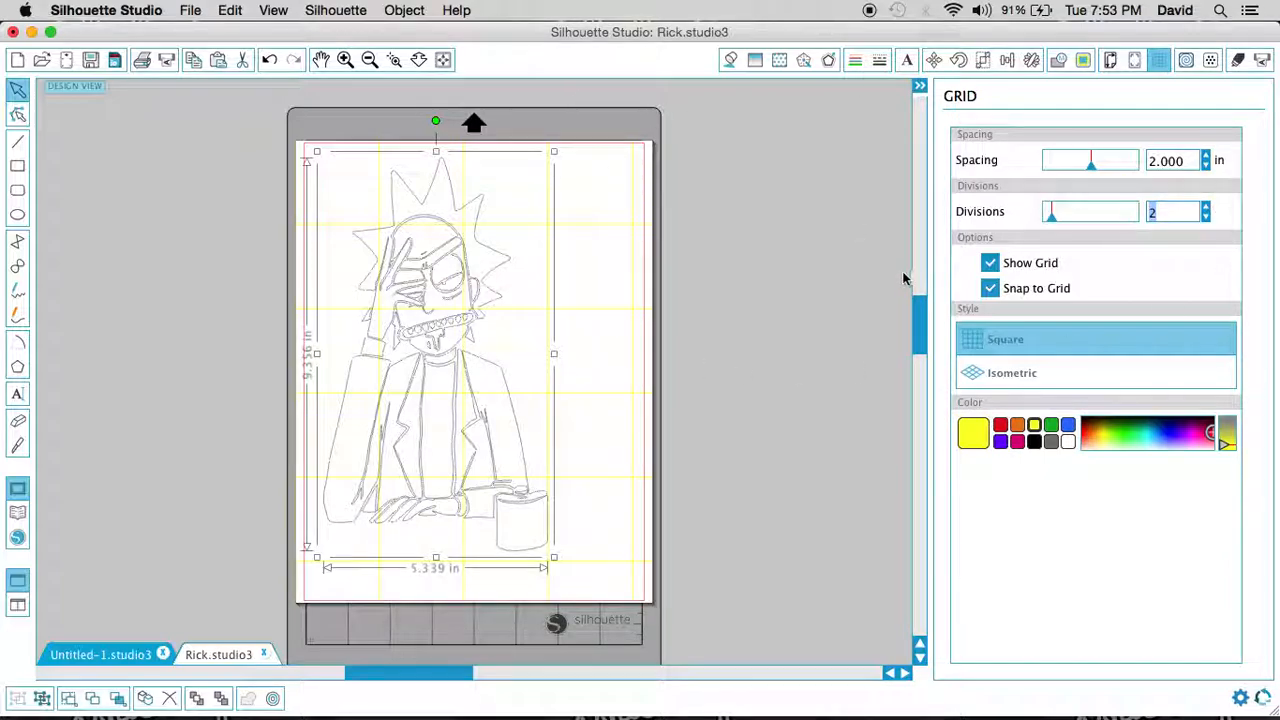
{"action": "left_click", "coordinate": [1068, 428]}
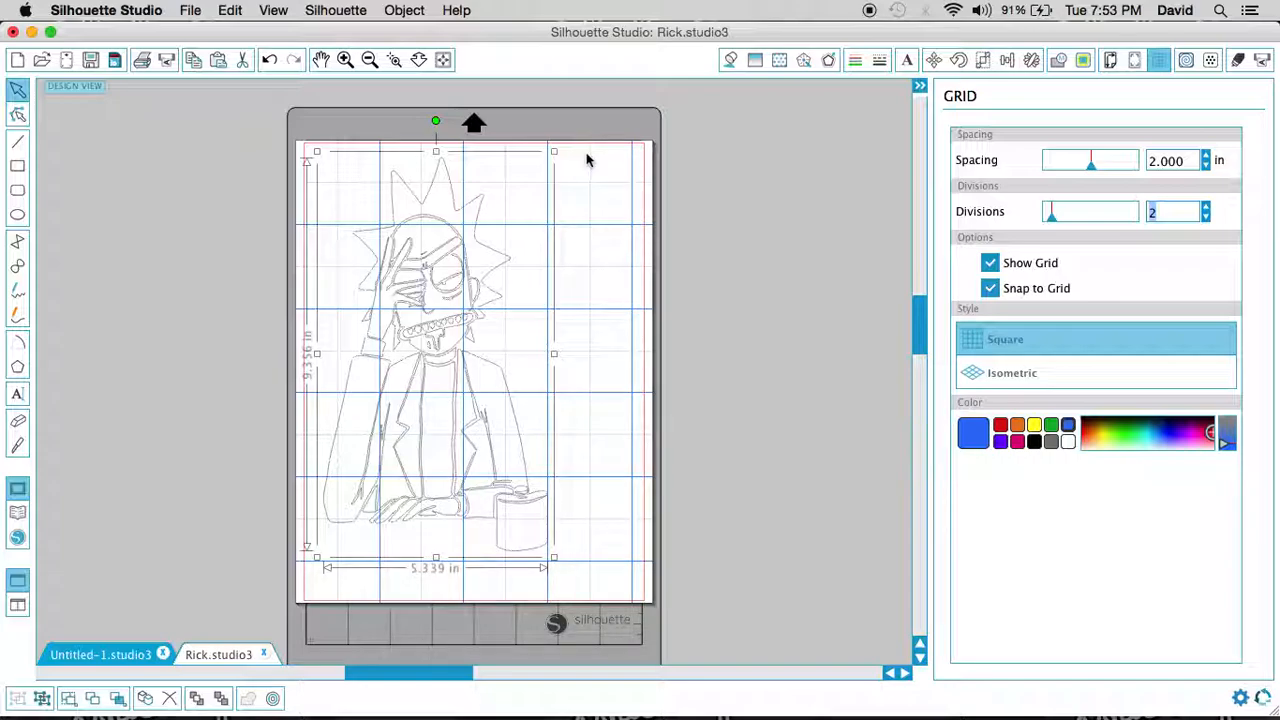
{"action": "left_click_drag", "start_coordinate": [429, 272], "coordinate": [444, 318]}
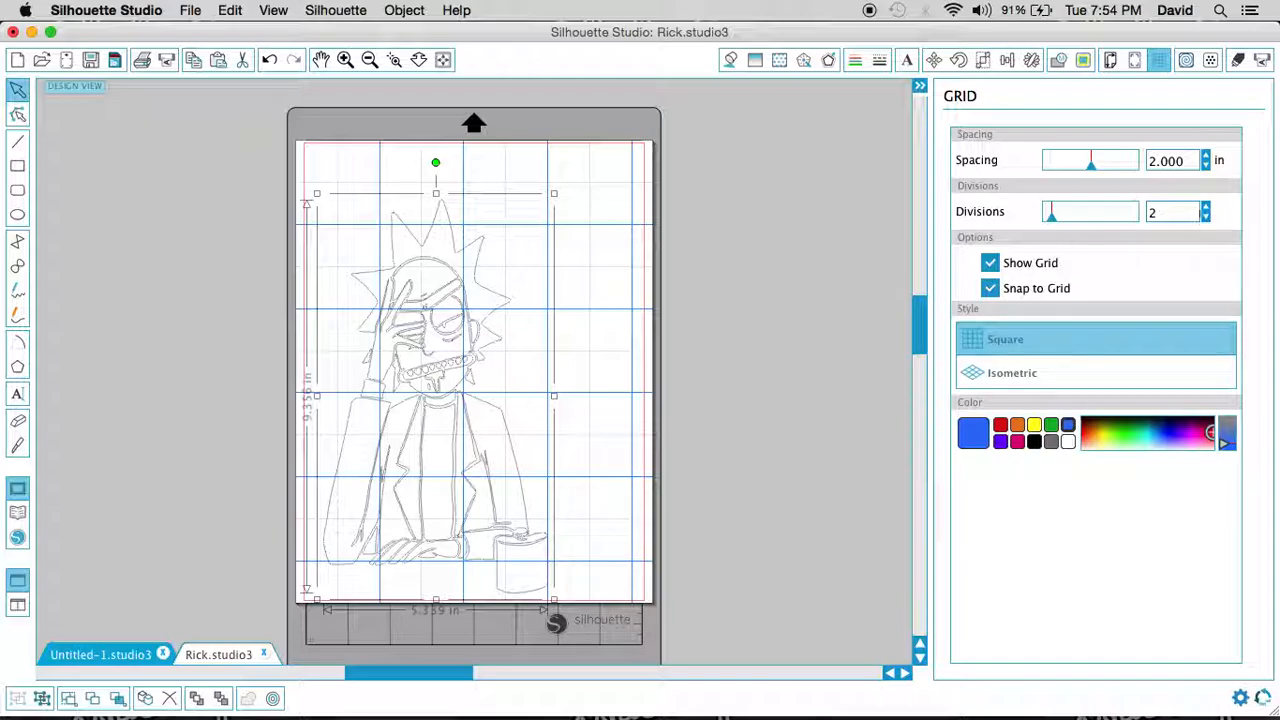
Raise the grid divisions to 3, 5 and finally 8, moving the character drawing after each change to test the snapping
{"action": "left_click", "coordinate": [1206, 209]}
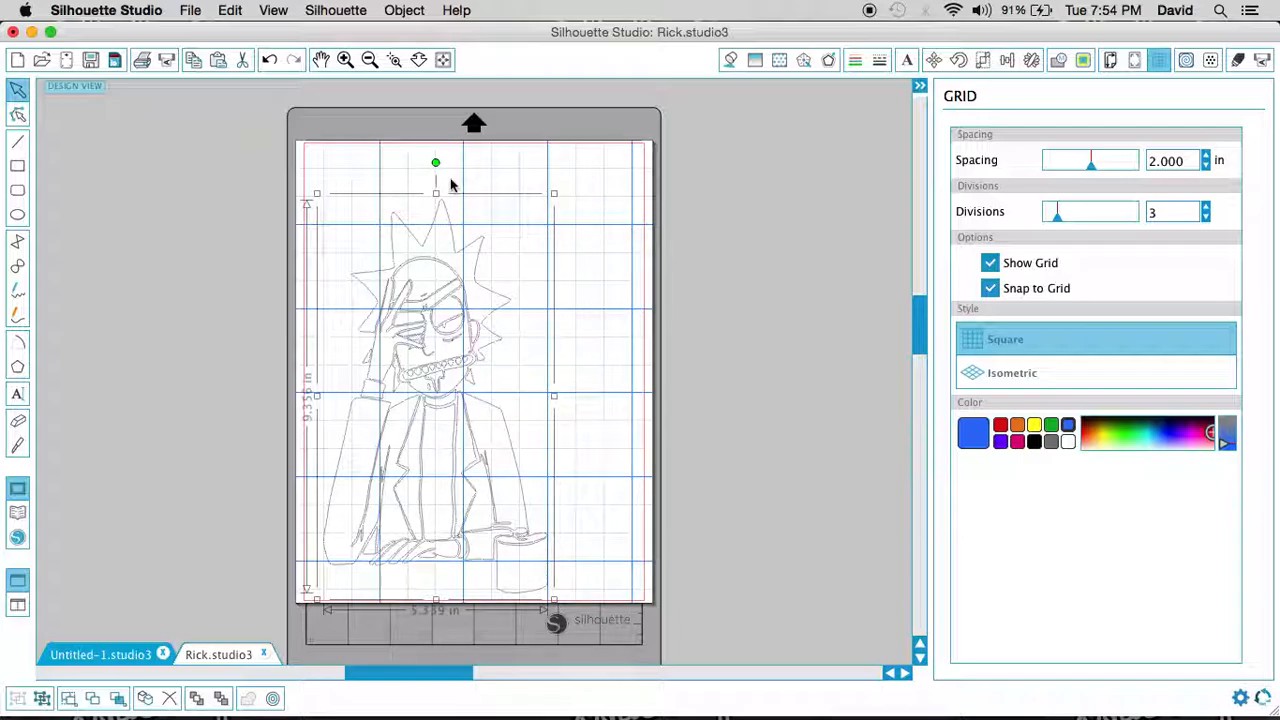
{"action": "left_click_drag", "start_coordinate": [436, 242], "coordinate": [434, 214]}
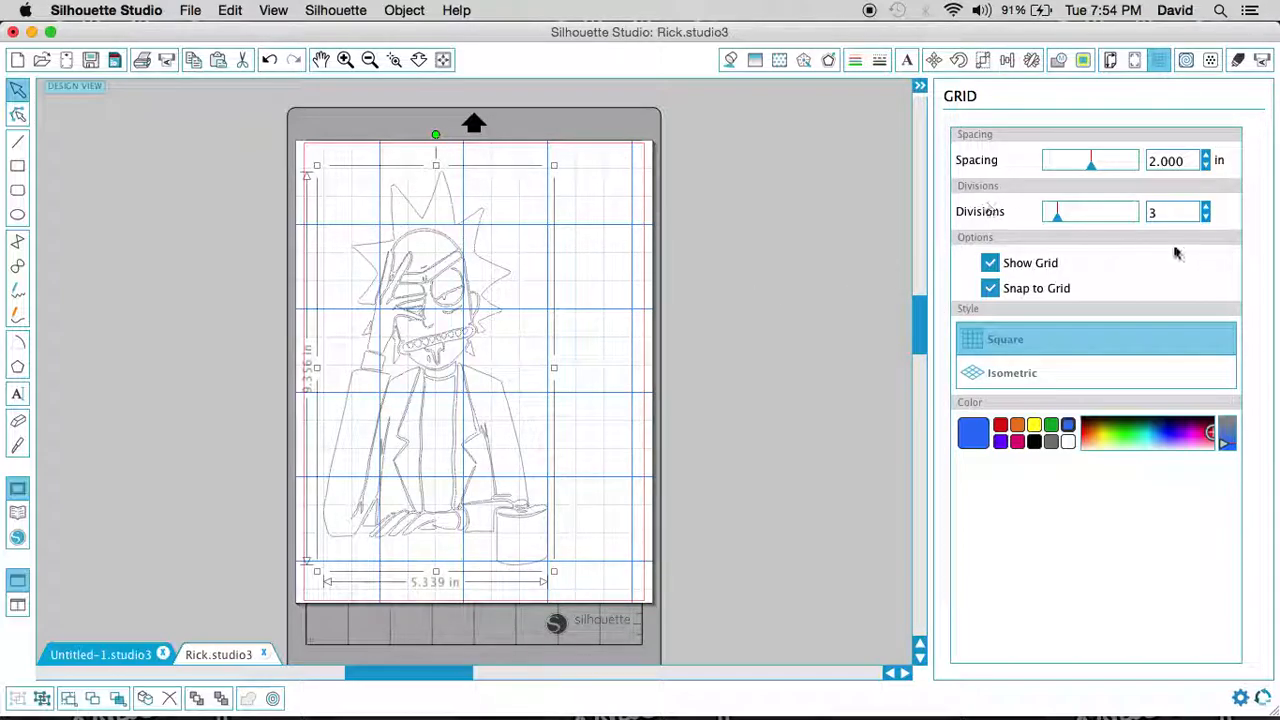
{"action": "left_click", "coordinate": [1206, 207]}
{"action": "left_click", "coordinate": [1206, 207]}
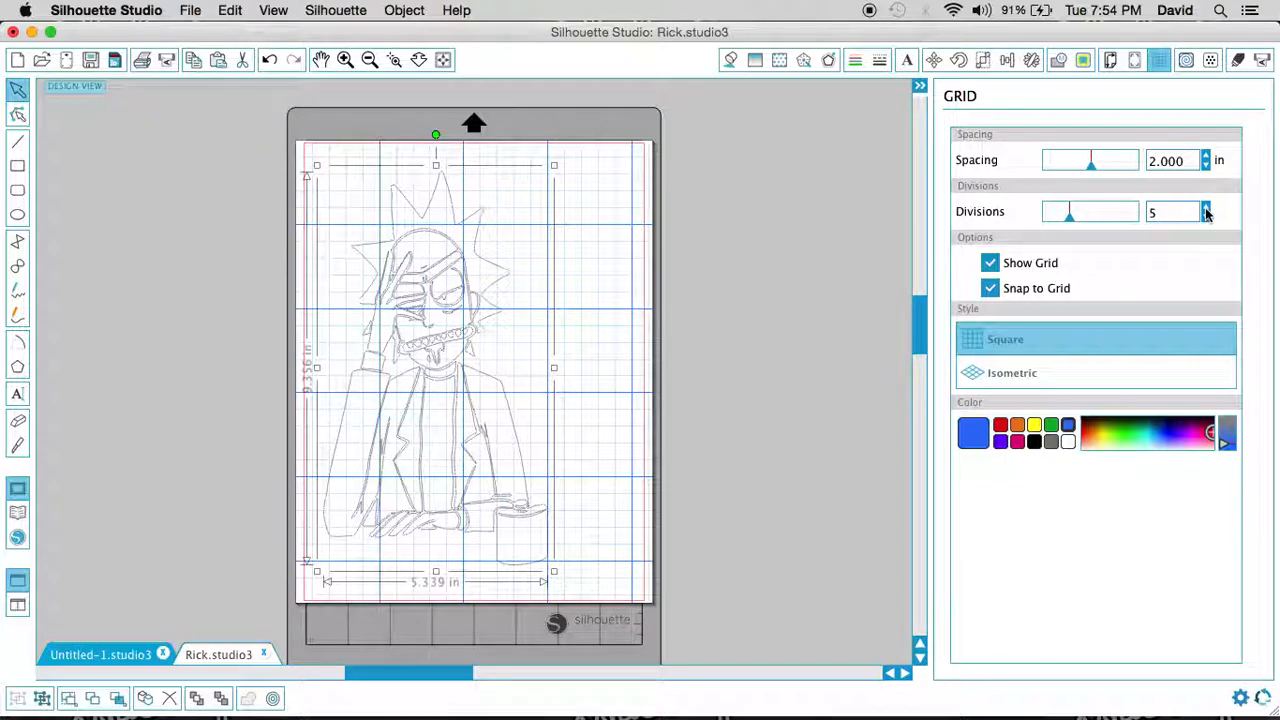
{"action": "left_click_drag", "start_coordinate": [449, 249], "coordinate": [473, 251]}
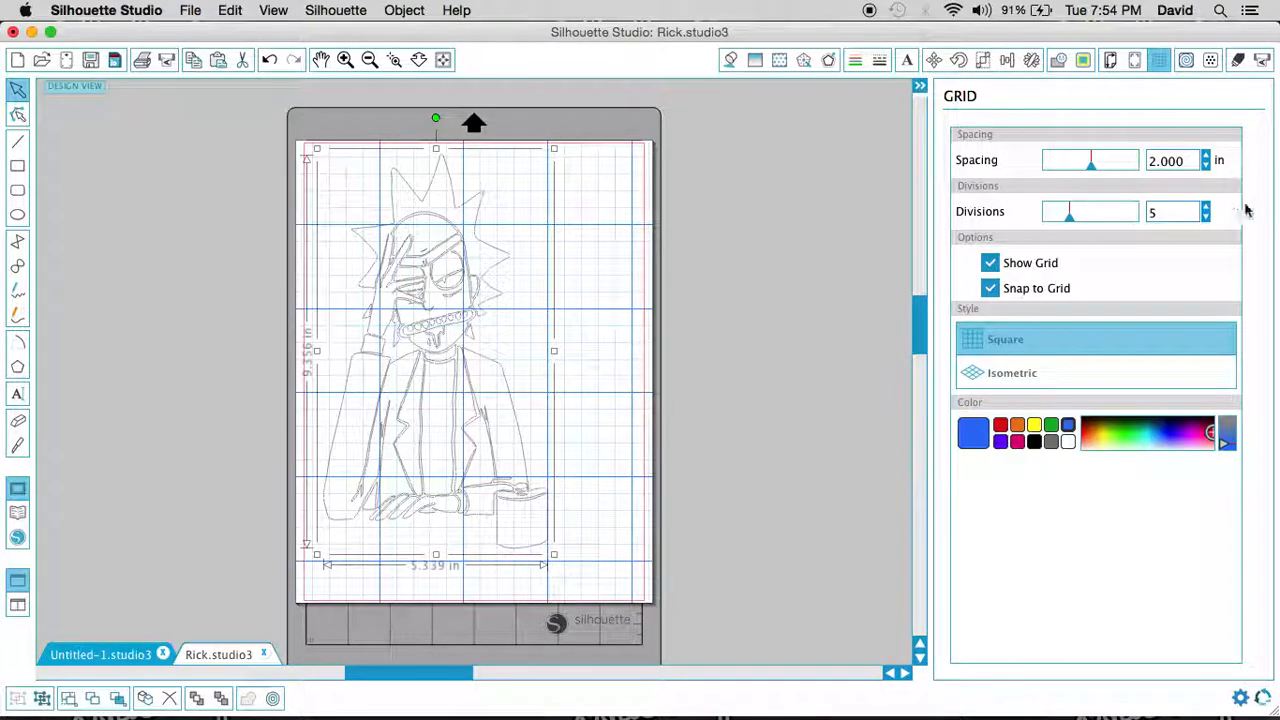
{"action": "left_click", "coordinate": [1205, 207]}
{"action": "left_click", "coordinate": [1205, 207]}
{"action": "left_click", "coordinate": [1205, 207]}
{"action": "mouse_move", "coordinate": [443, 257]}
{"action": "left_mouse_down"}
{"action": "mouse_move", "coordinate": [449, 266]}
{"action": "mouse_move", "coordinate": [424, 262]}
{"action": "mouse_move", "coordinate": [440, 257]}
{"action": "left_mouse_up"}
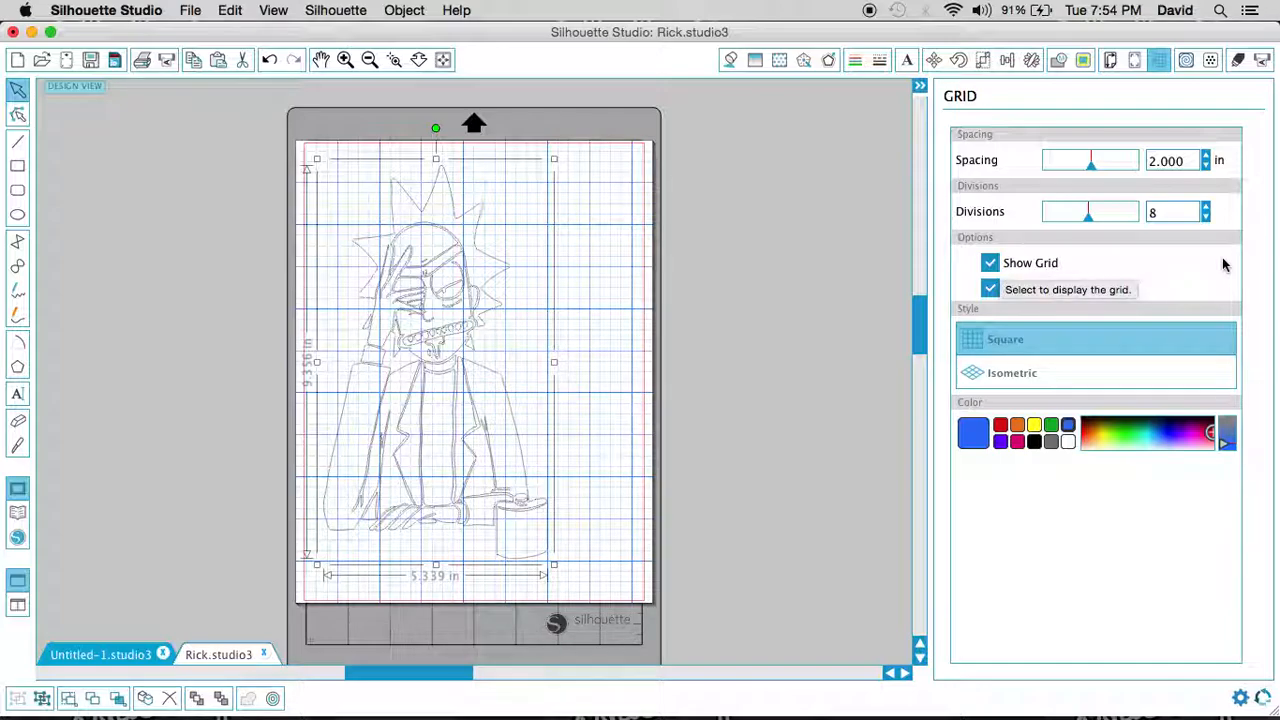
Try the isometric grid style, shift the drawing slightly up and to the right on it, and return to the square style
{"action": "left_click", "coordinate": [1013, 375]}
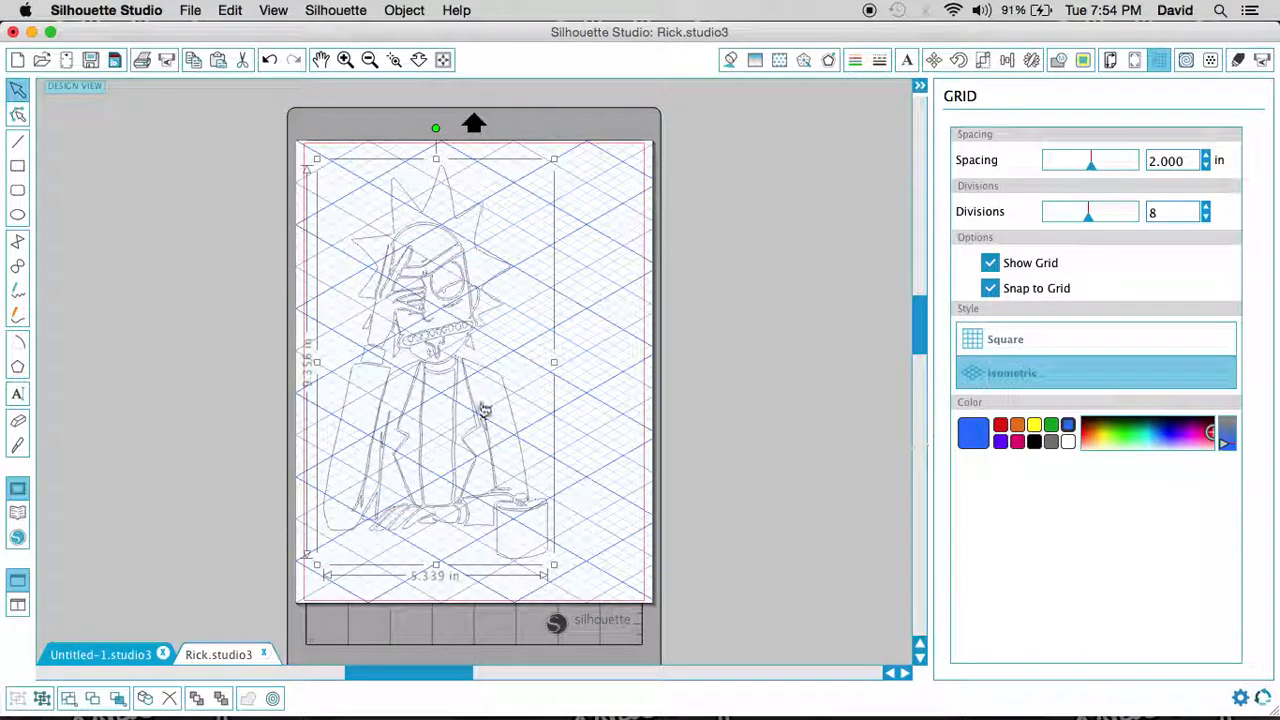
{"action": "mouse_move", "coordinate": [440, 278]}
{"action": "left_mouse_down"}
{"action": "mouse_move", "coordinate": [458, 293]}
{"action": "mouse_move", "coordinate": [471, 278]}
{"action": "mouse_move", "coordinate": [437, 290]}
{"action": "mouse_move", "coordinate": [436, 313]}
{"action": "mouse_move", "coordinate": [455, 318]}
{"action": "mouse_move", "coordinate": [454, 293]}
{"action": "mouse_move", "coordinate": [432, 293]}
{"action": "mouse_move", "coordinate": [456, 283]}
{"action": "left_mouse_up"}
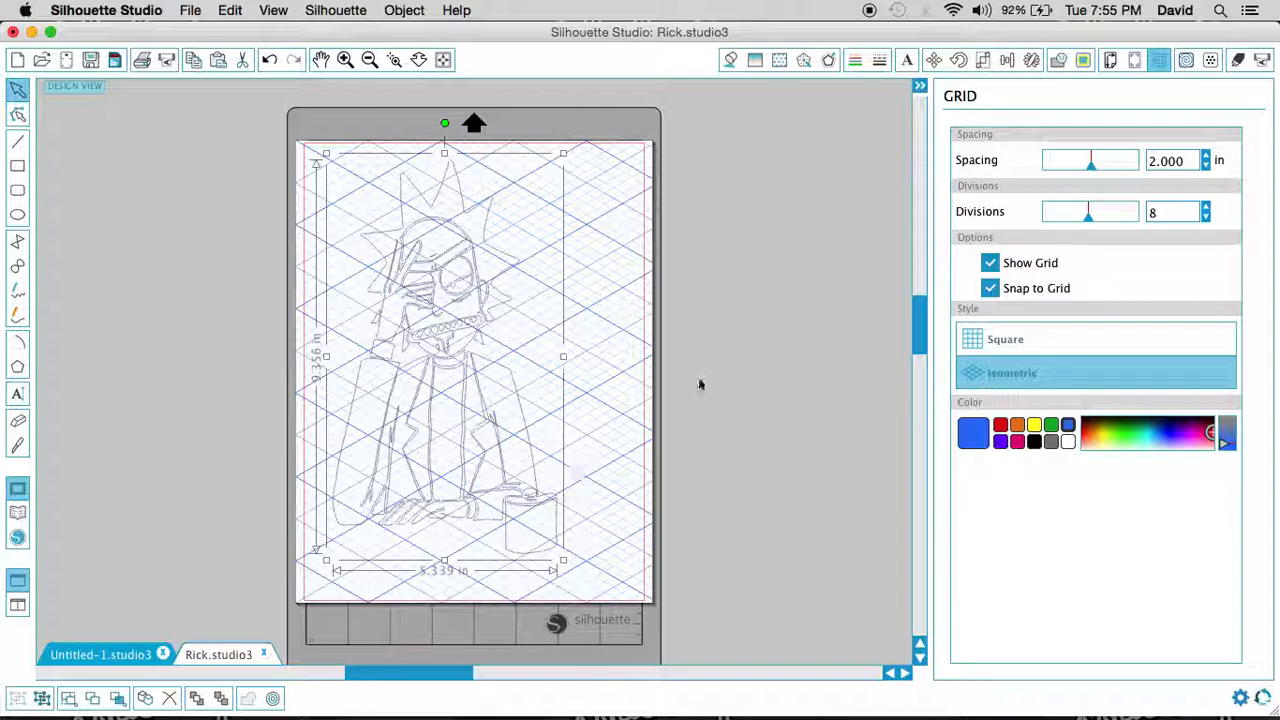
{"action": "left_click", "coordinate": [980, 340]}
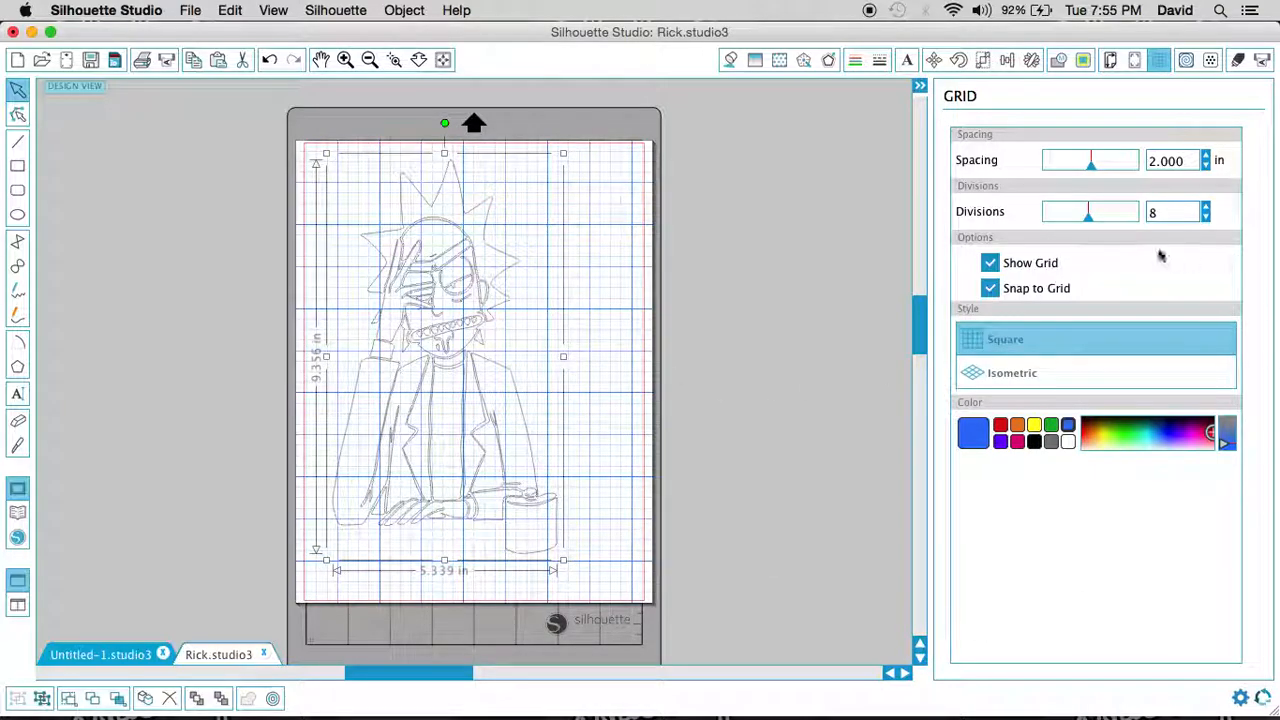
Set the grid to 1 division with 1 in spacing, and test moving the drawing on it
{"action": "double_click", "coordinate": [1166, 211]}
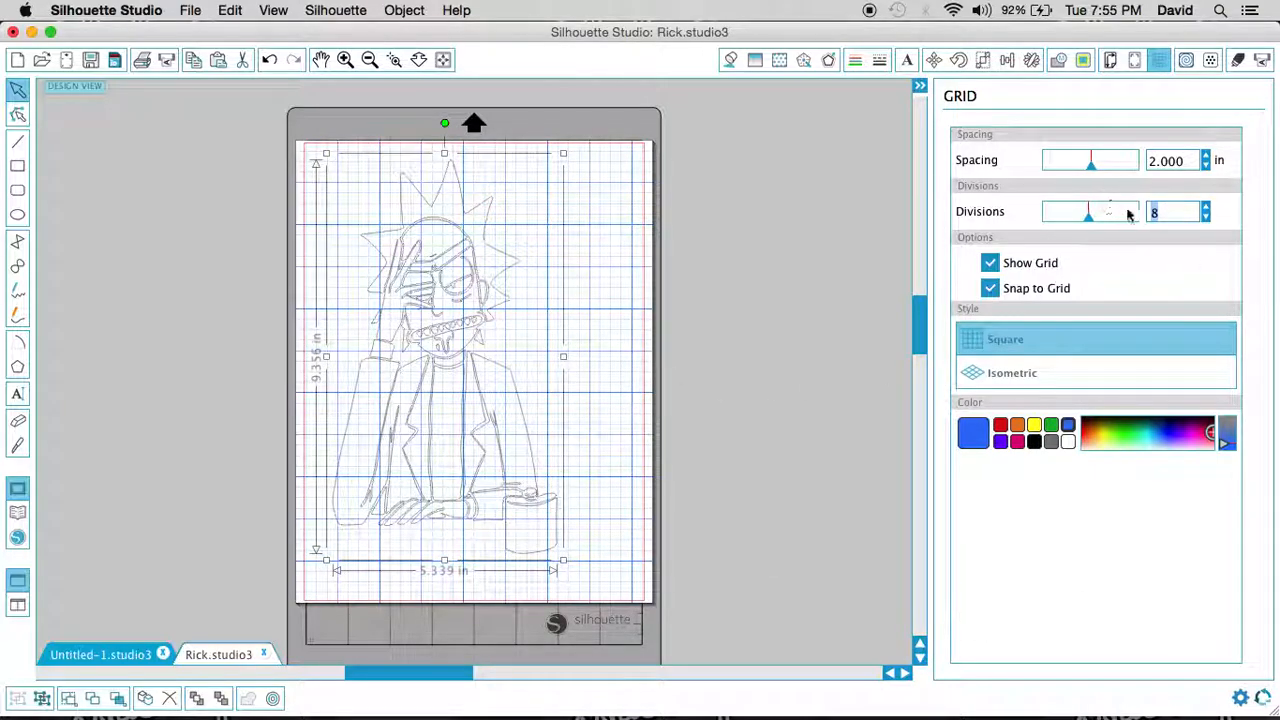
{"action": "type", "text": "1"}
{"action": "key", "text": "Tab"}
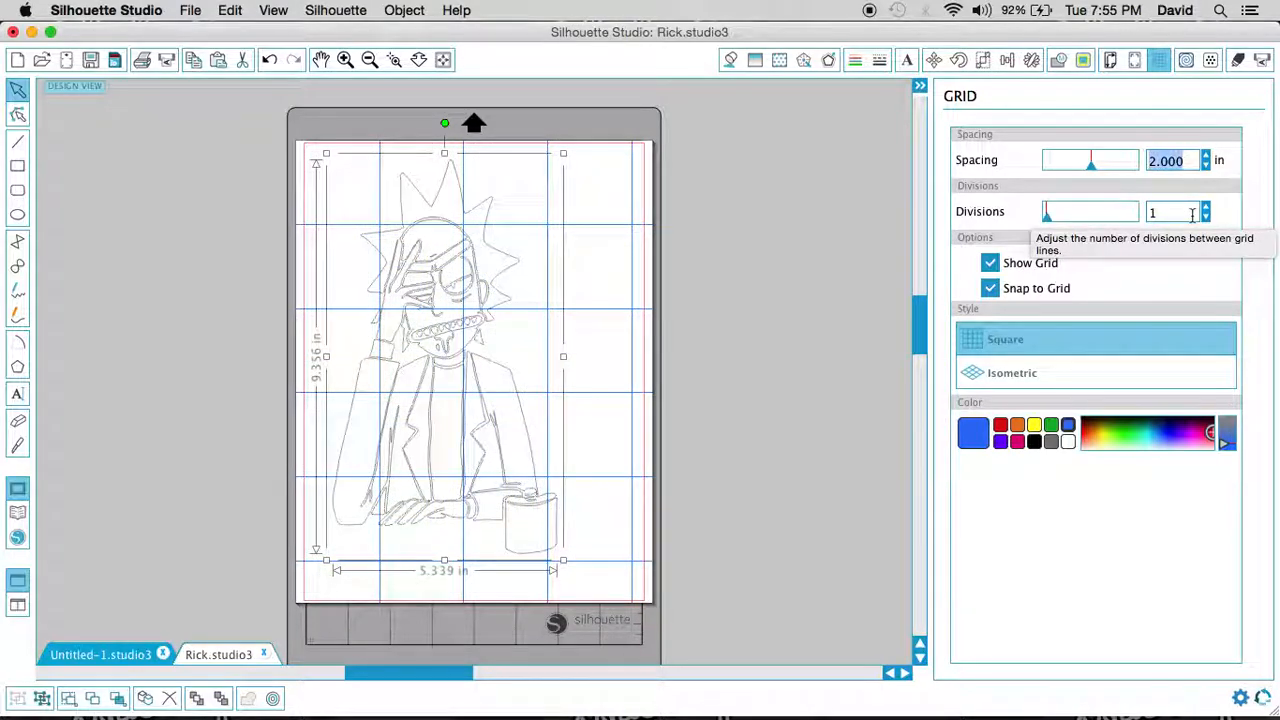
{"action": "type", "text": "1"}
{"action": "key", "text": "Tab"}
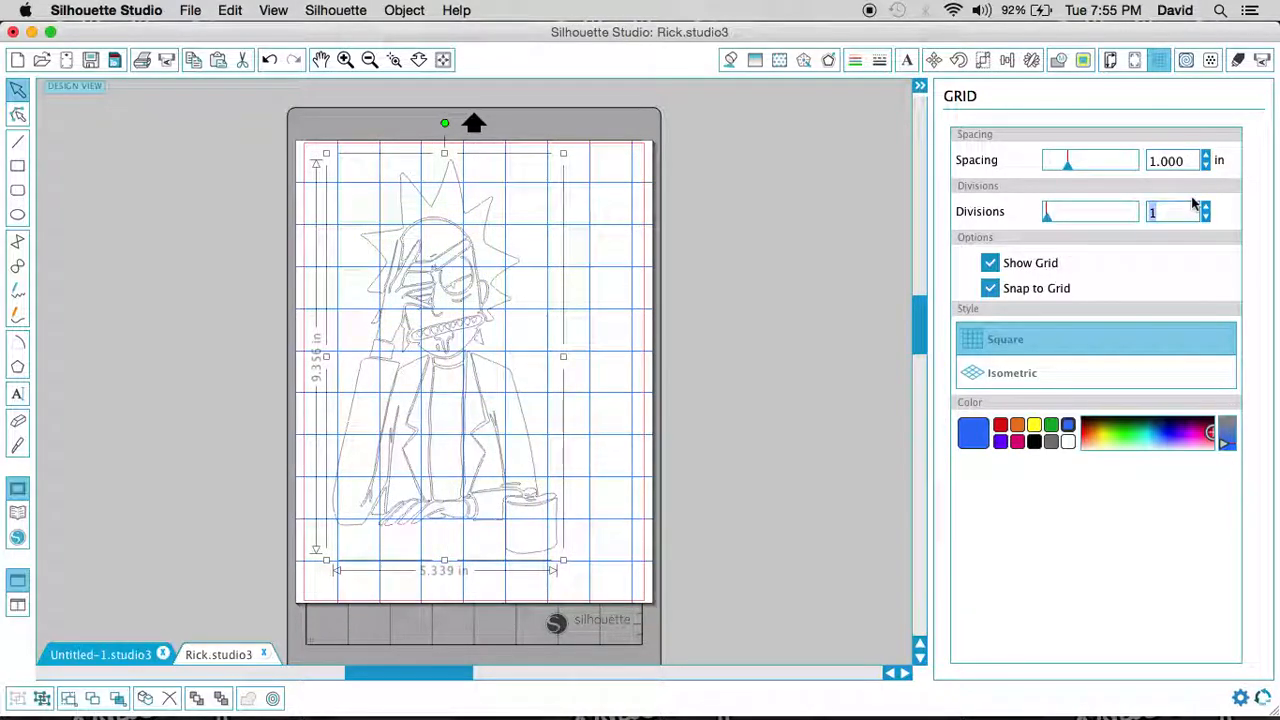
{"action": "mouse_move", "coordinate": [455, 262]}
{"action": "left_mouse_down"}
{"action": "mouse_move", "coordinate": [487, 268]}
{"action": "mouse_move", "coordinate": [443, 266]}
{"action": "left_mouse_up"}
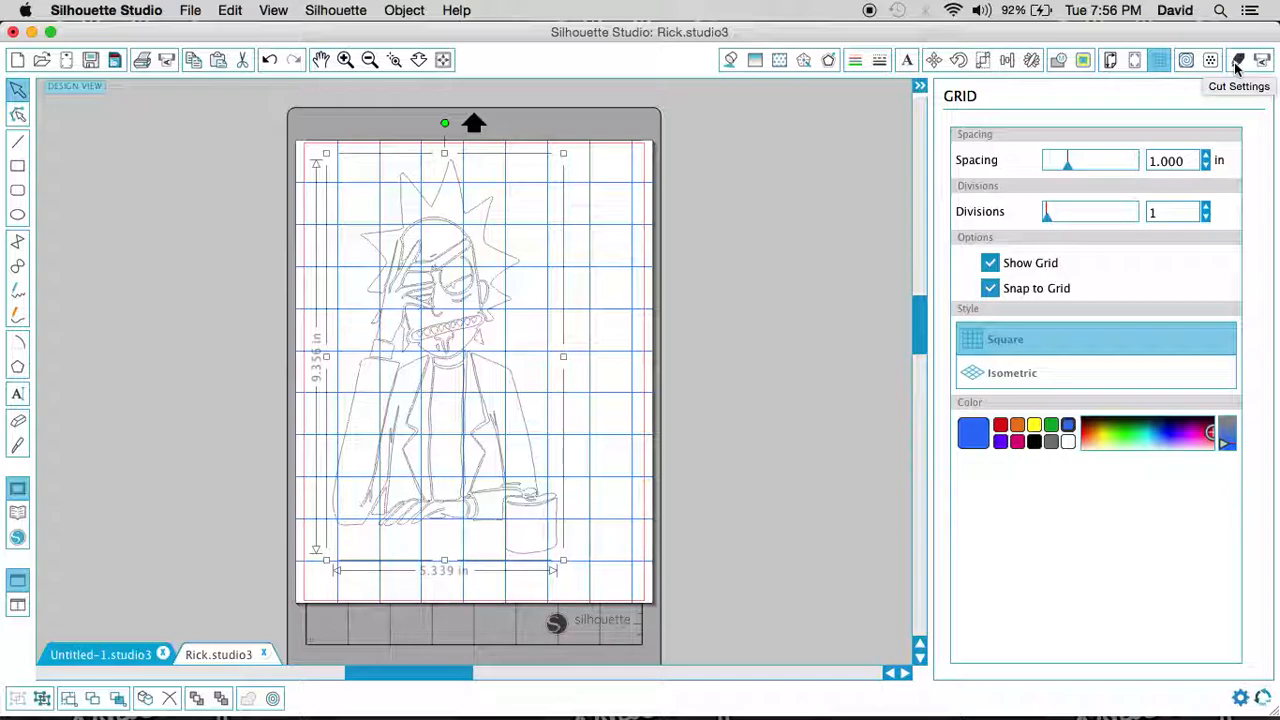
Open the cut settings with the cut conditions collapsed, and compare the drawing with and without its cut lines, ending in plain design view
{"action": "left_click", "coordinate": [1236, 63]}
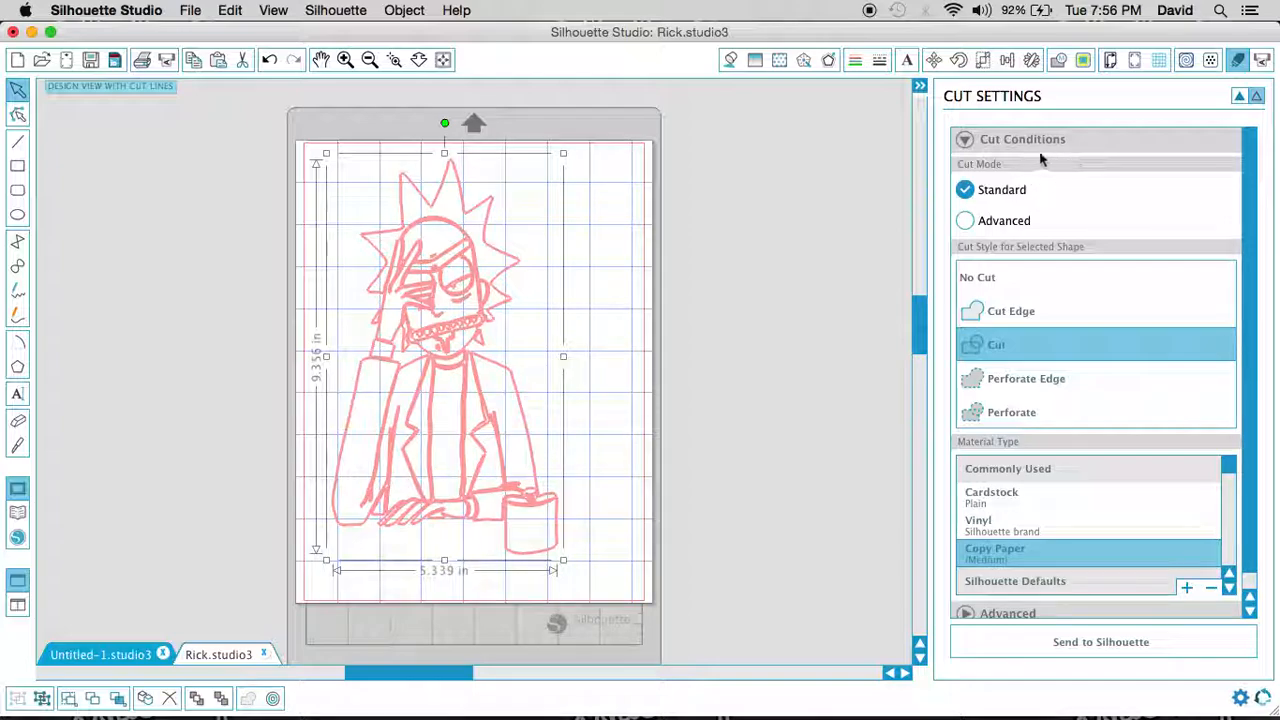
{"action": "left_click", "coordinate": [964, 140]}
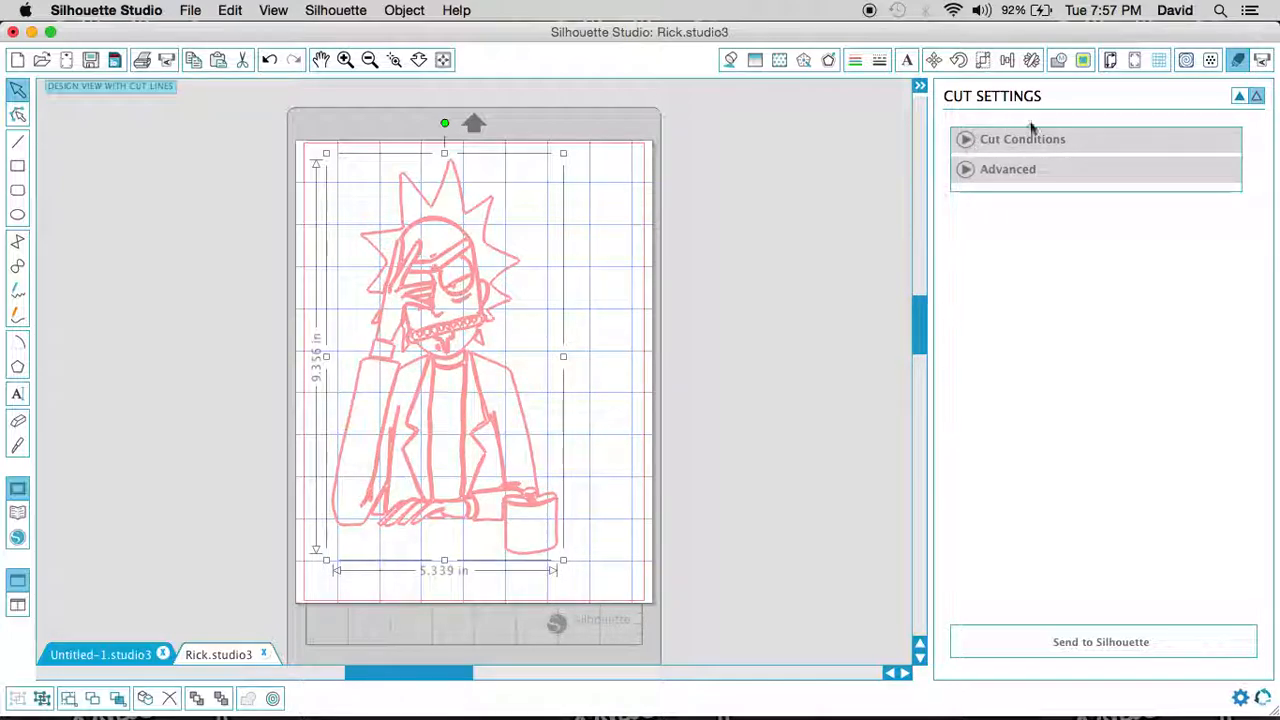
{"action": "left_click", "coordinate": [1239, 98]}
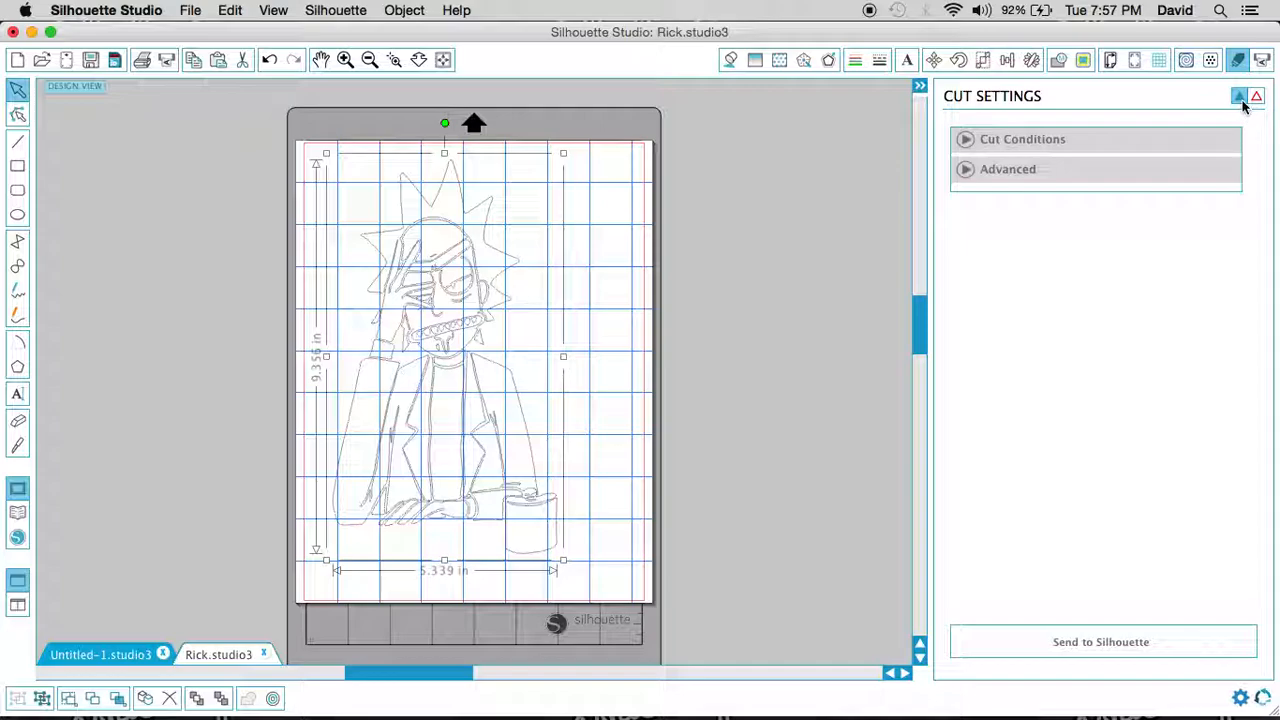
{"action": "left_click", "coordinate": [1255, 97]}
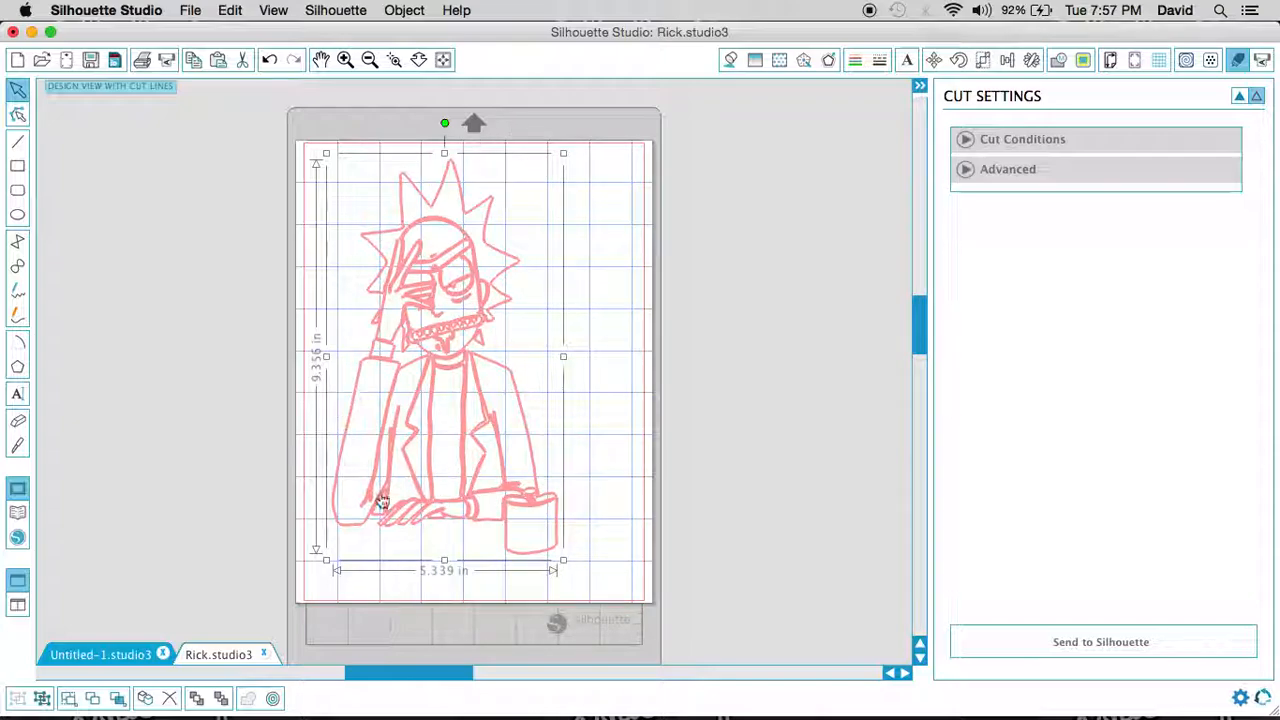
{"action": "left_click", "coordinate": [1240, 97]}
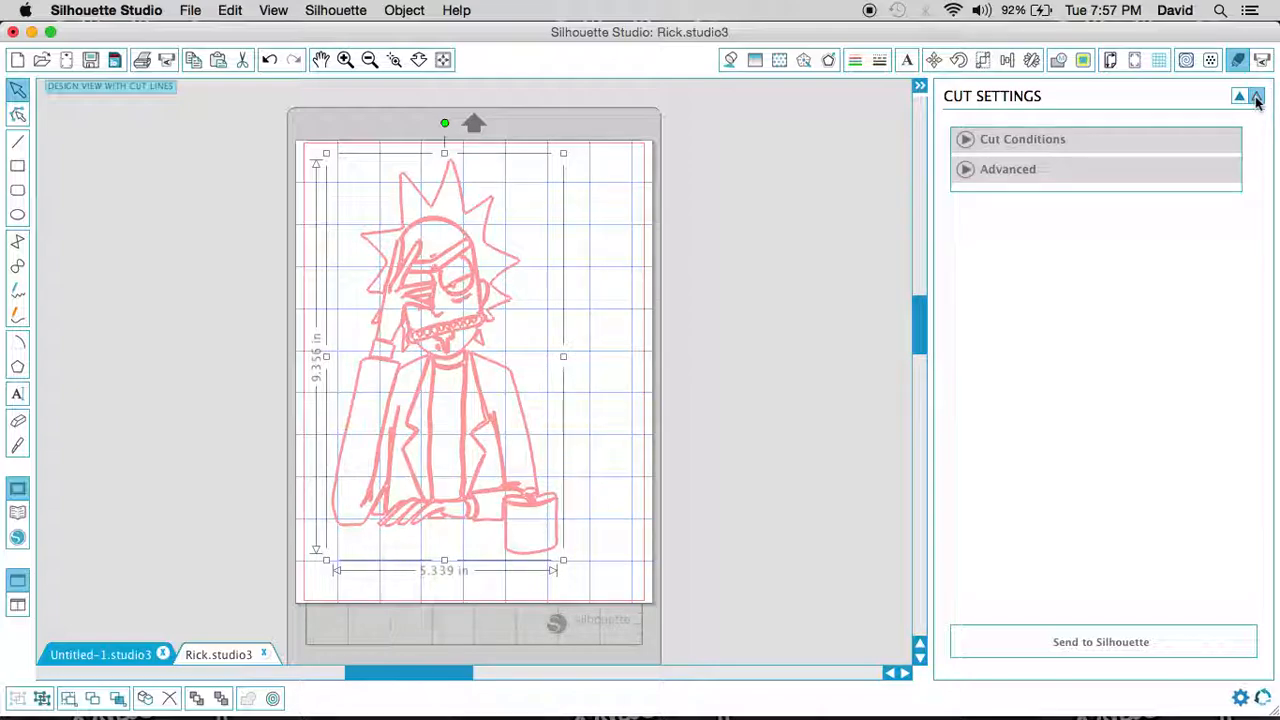
{"action": "left_click", "coordinate": [1241, 99]}
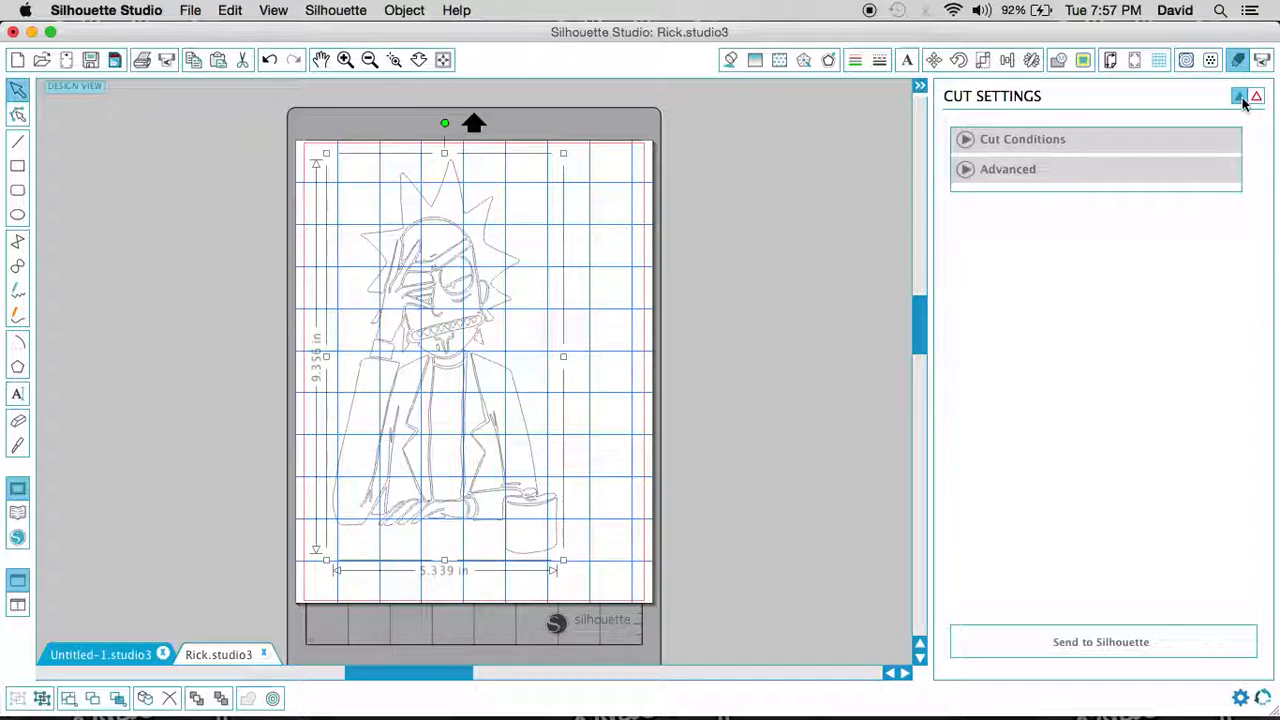
Show the drawing's cut lines, expand the cut conditions and switch the cut mode to Advanced
{"action": "left_click", "coordinate": [1257, 97]}
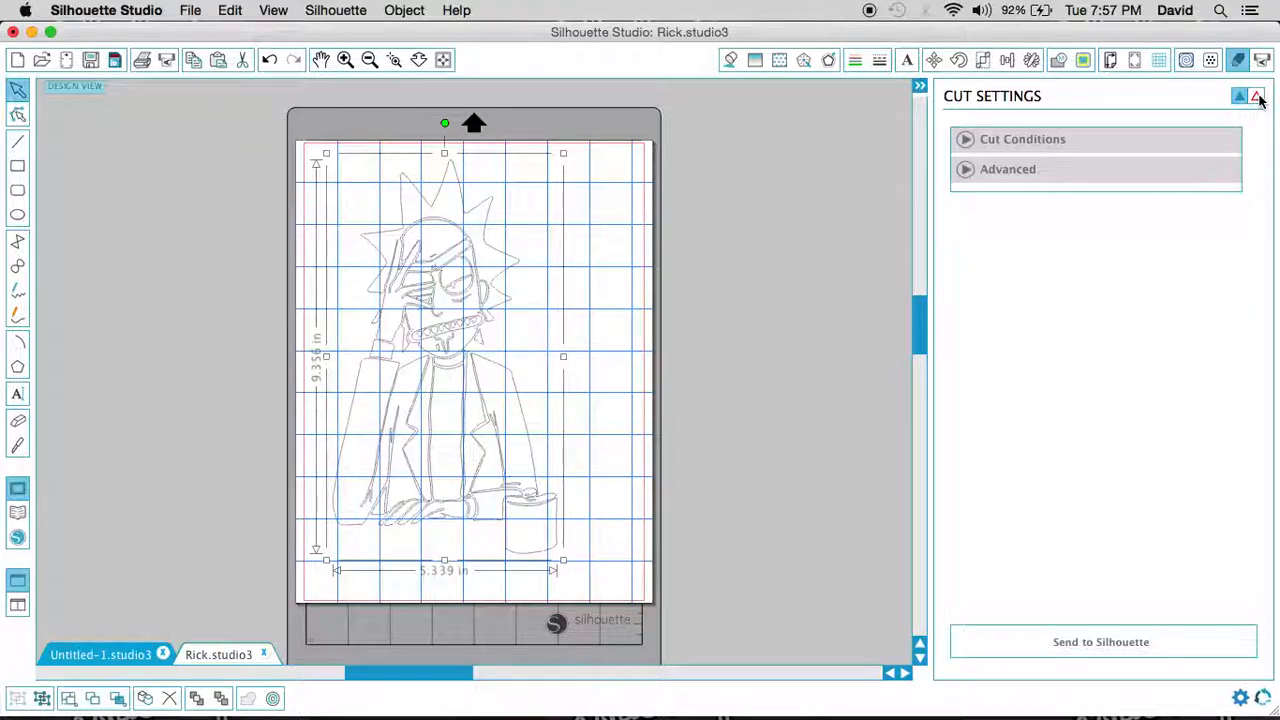
{"action": "left_click", "coordinate": [965, 142]}
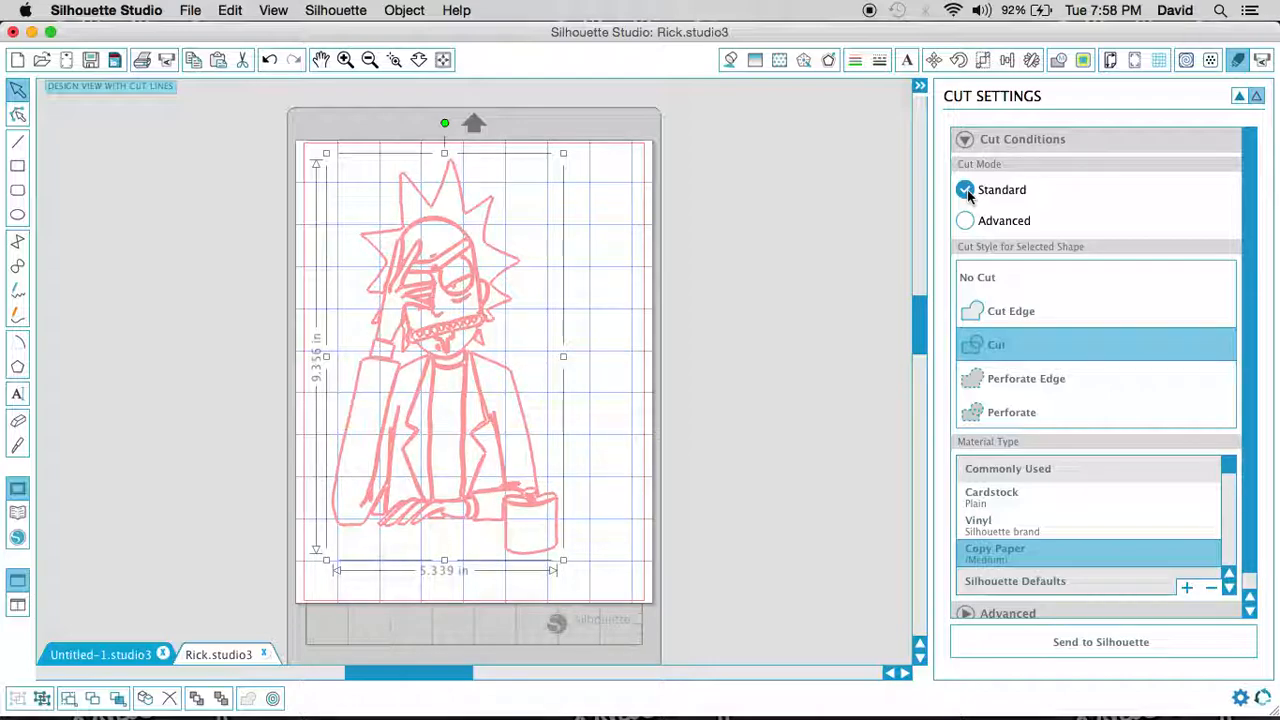
{"action": "left_click", "coordinate": [964, 222]}
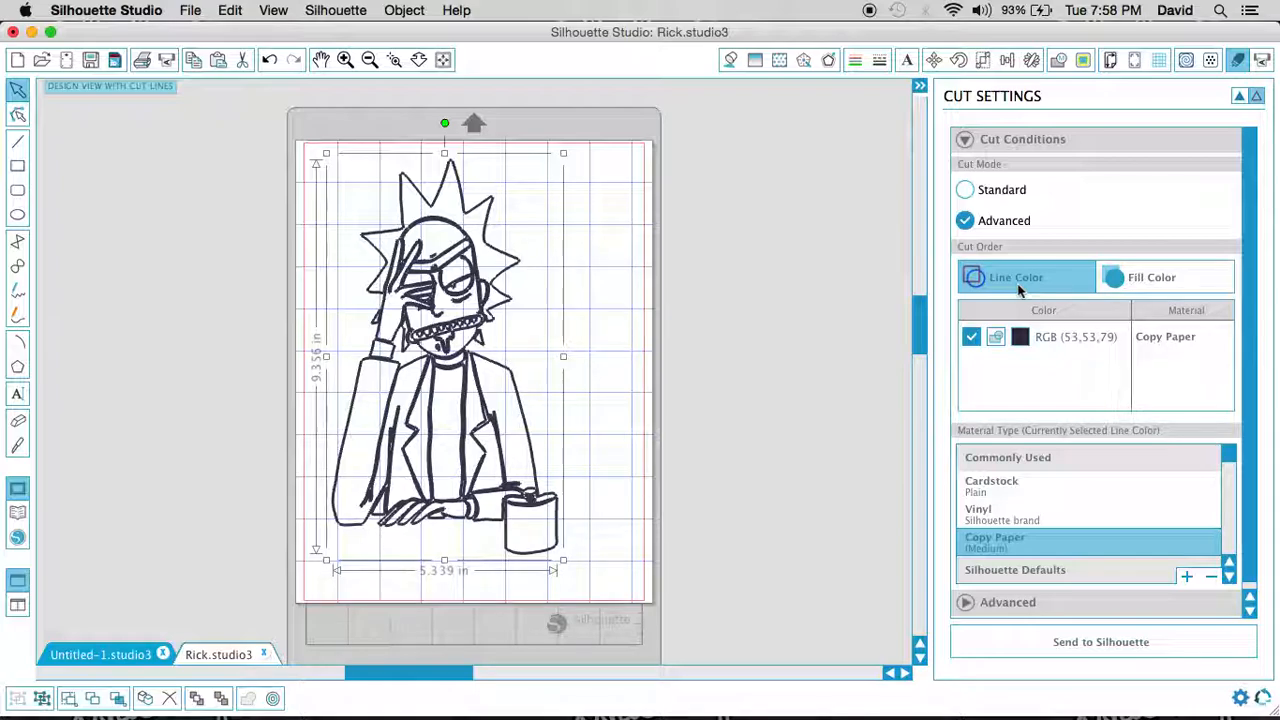
Compare the cut order by fill color and by line color, and examine the Copy Paper settings of the No Color fill layer
{"action": "left_click", "coordinate": [1114, 277]}
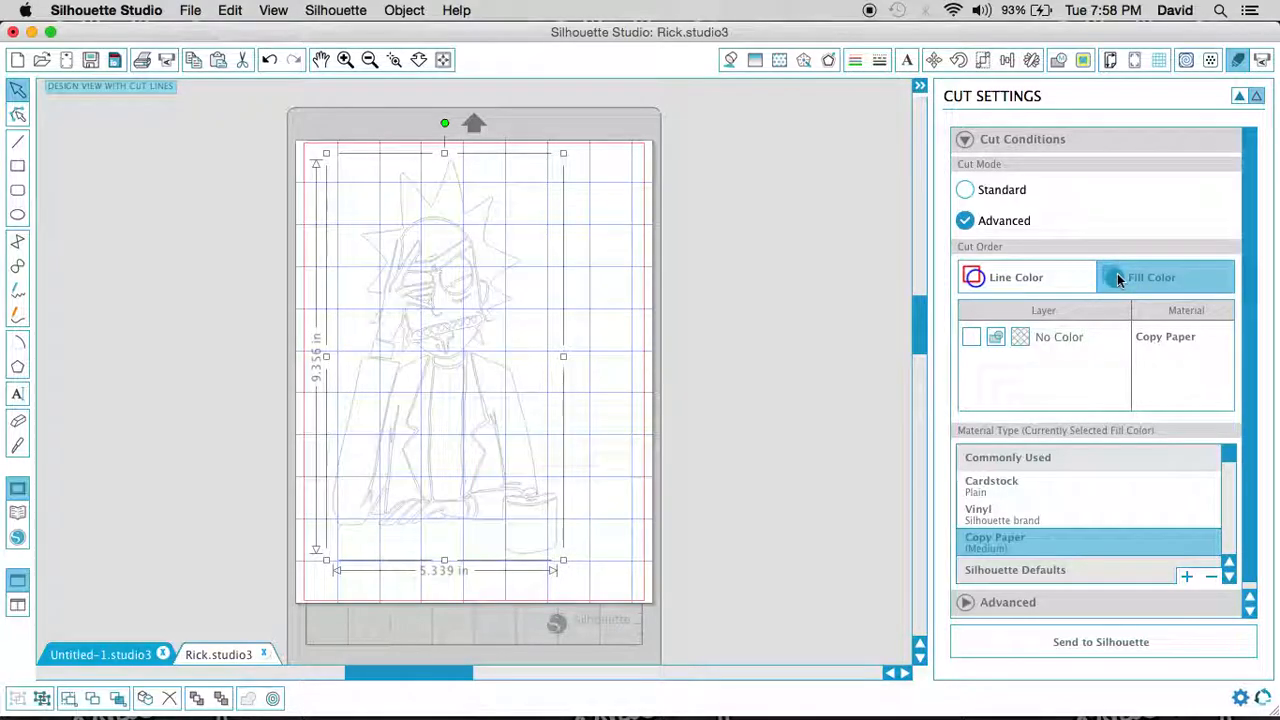
{"action": "left_click", "coordinate": [1058, 284]}
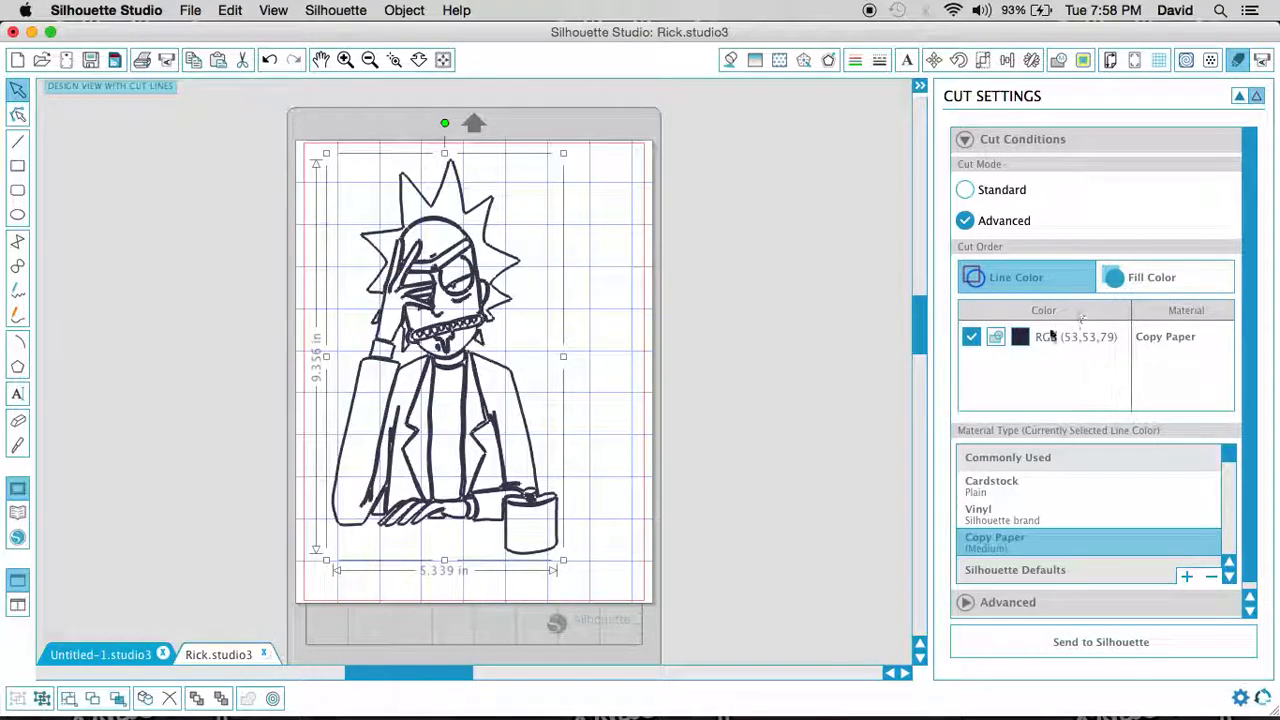
{"action": "left_click", "coordinate": [1150, 287]}
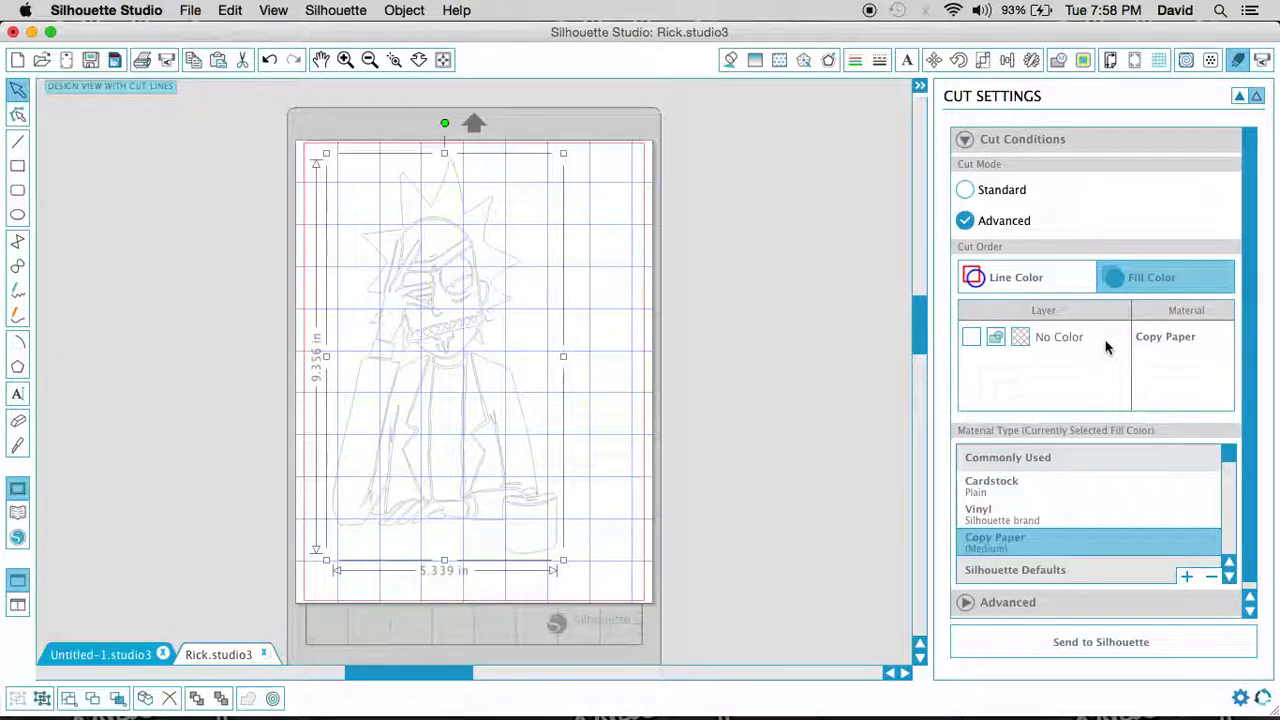
{"action": "left_click", "coordinate": [1176, 338]}
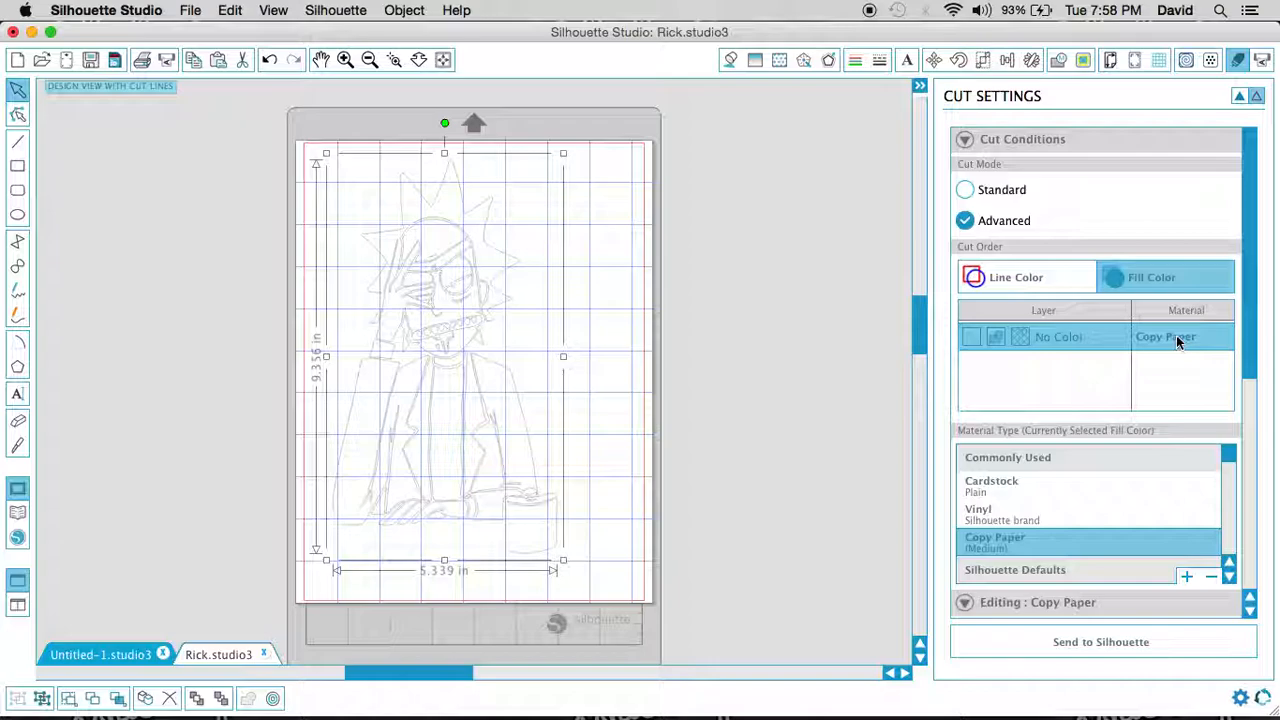
{"action": "left_click_drag", "start_coordinate": [1250, 346], "coordinate": [1250, 417]}
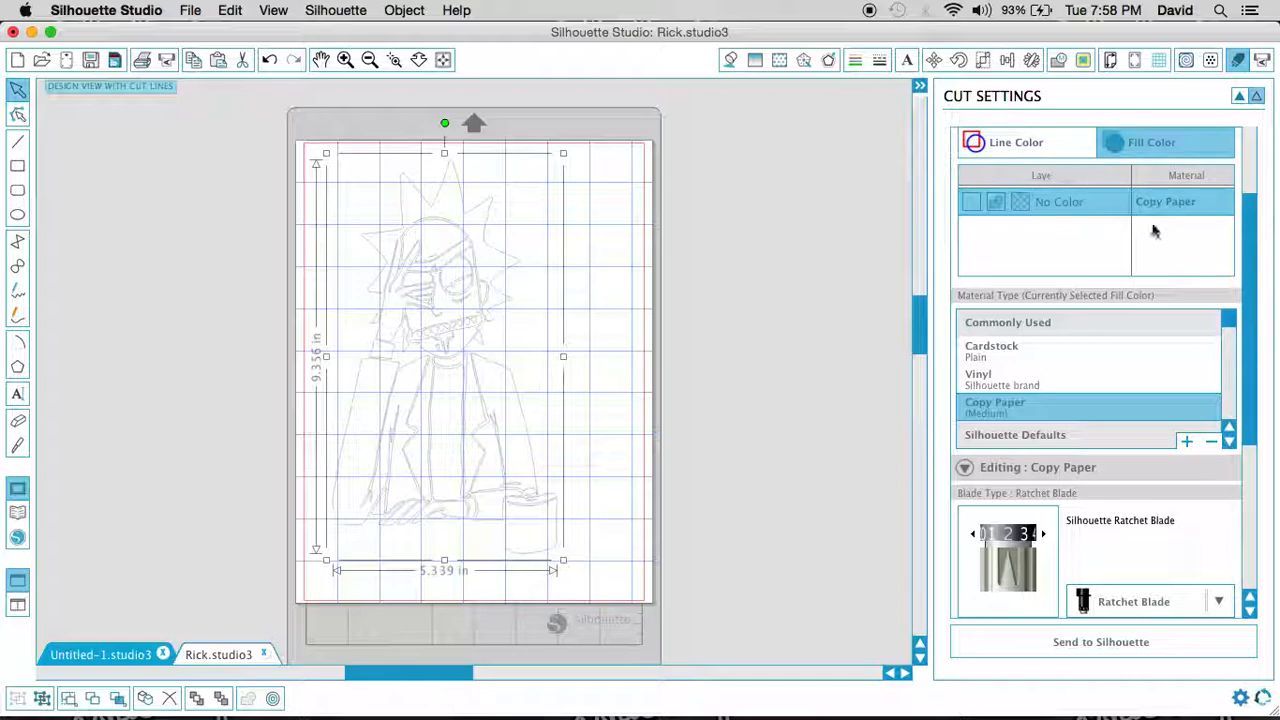
{"action": "left_click_drag", "start_coordinate": [1249, 352], "coordinate": [1249, 318]}
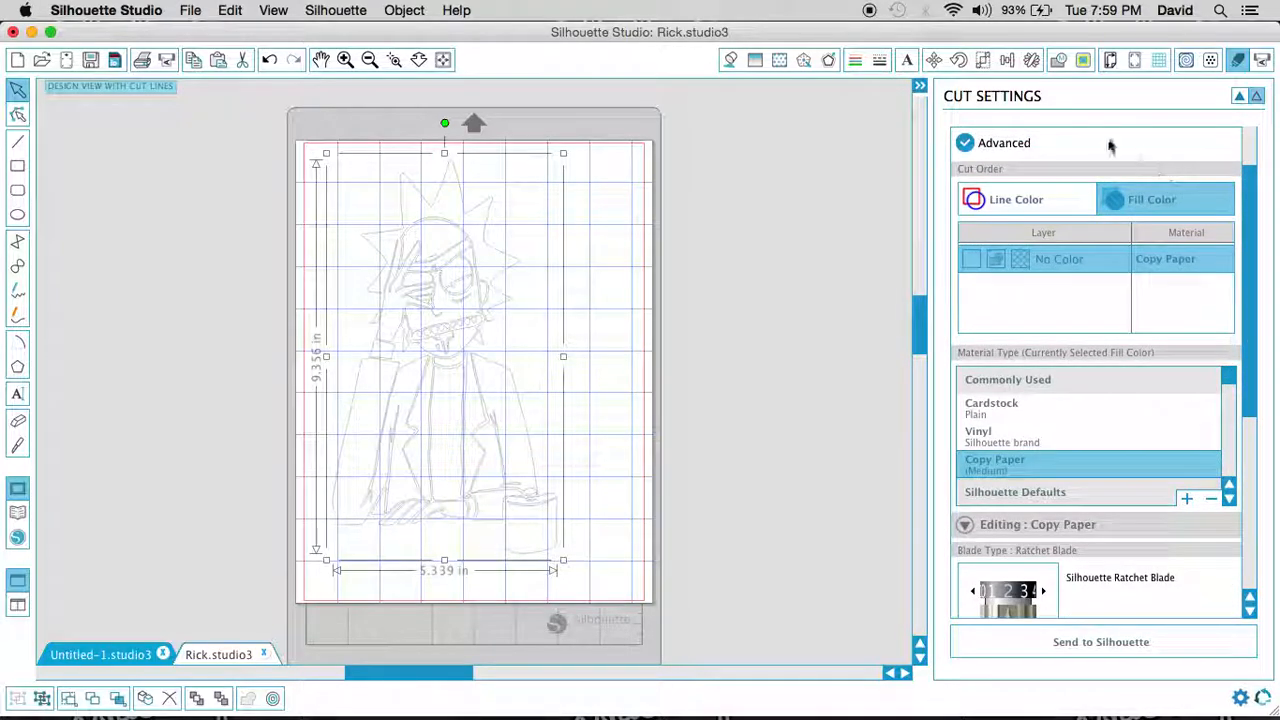
Set the cut order to line color and assign Vinyl as the material for the dark line color
{"action": "left_click", "coordinate": [1018, 200]}
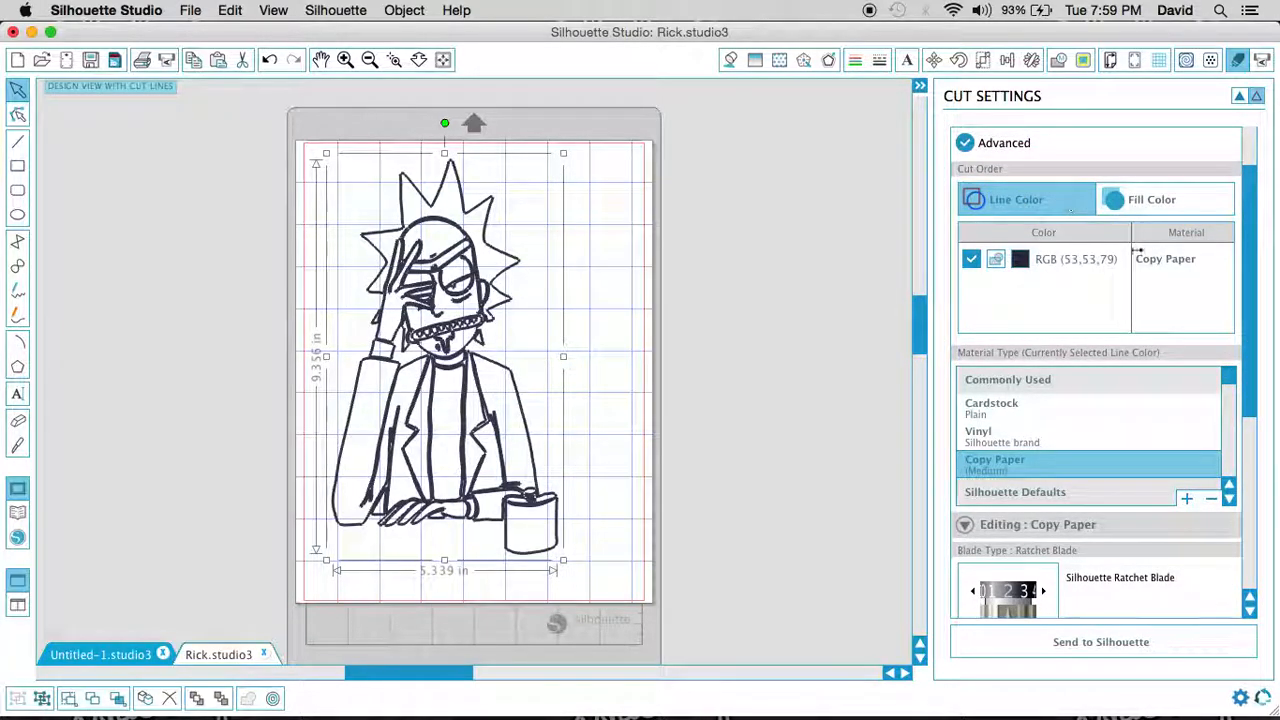
{"action": "left_click", "coordinate": [1092, 262]}
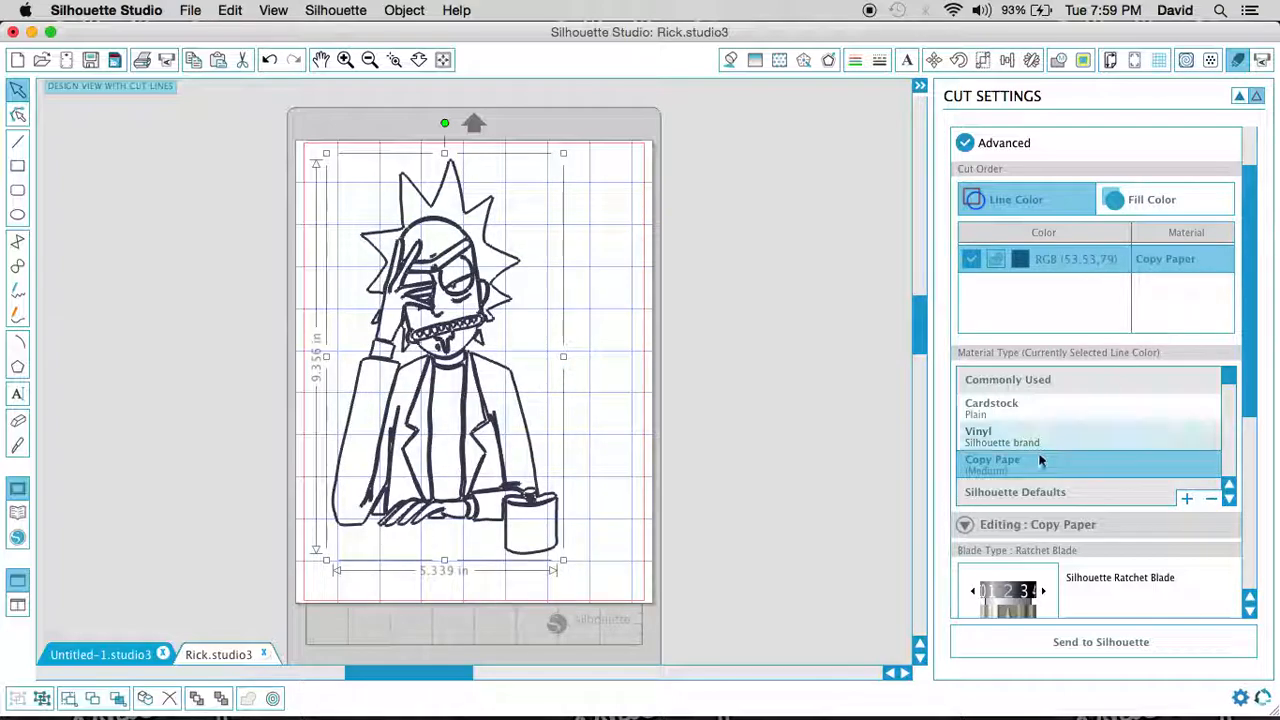
{"action": "left_click", "coordinate": [1005, 437]}
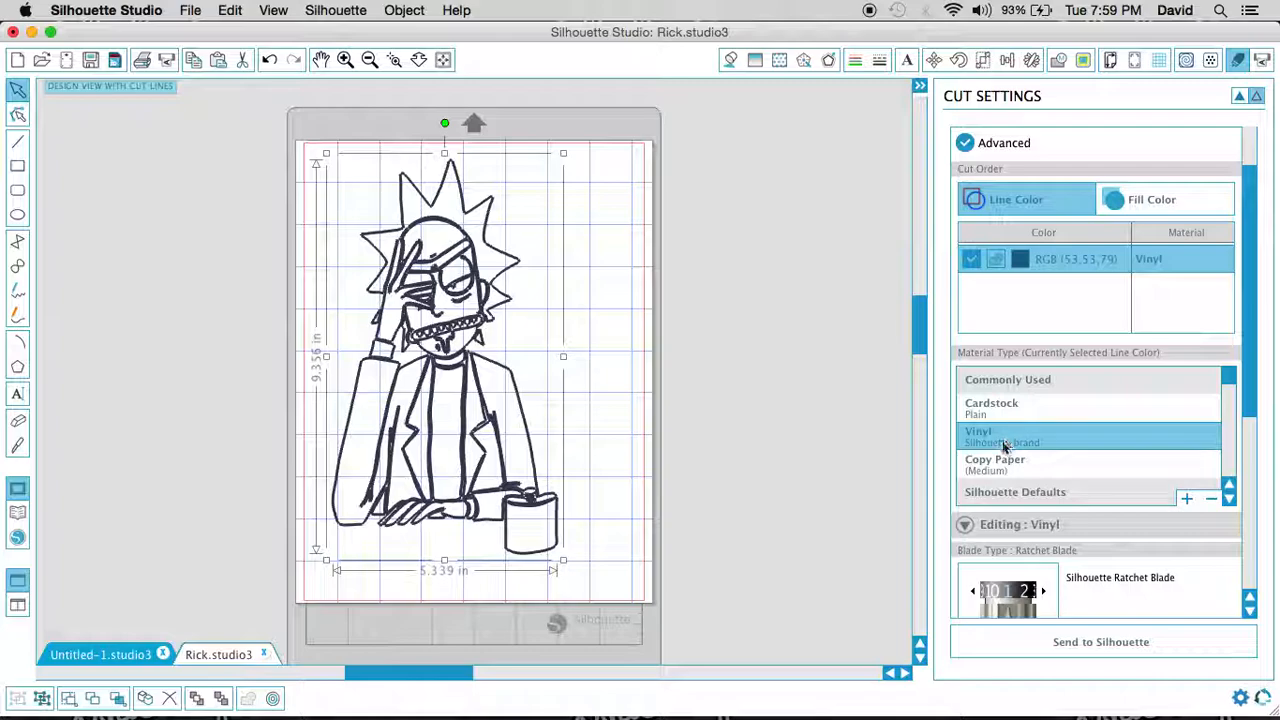
Set the cut order to fill color and assign Vinyl as the material for the No Color layer
{"action": "left_click", "coordinate": [1182, 204]}
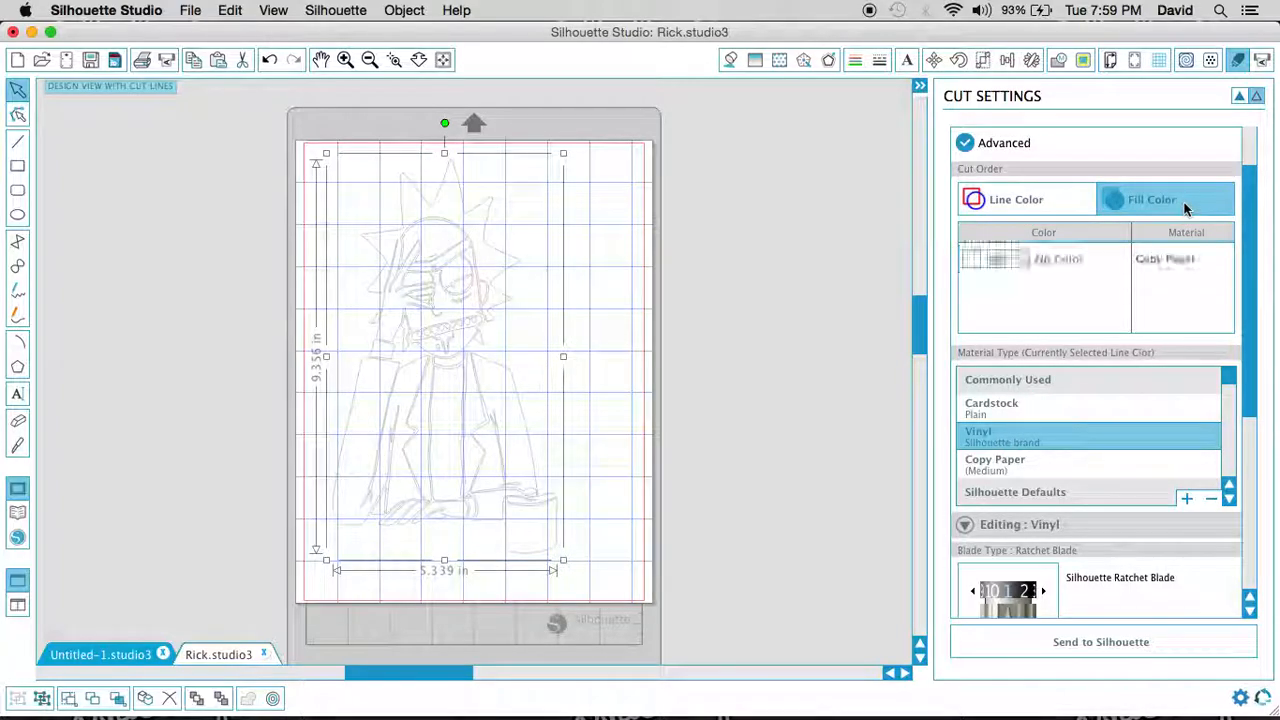
{"action": "left_click", "coordinate": [1059, 258]}
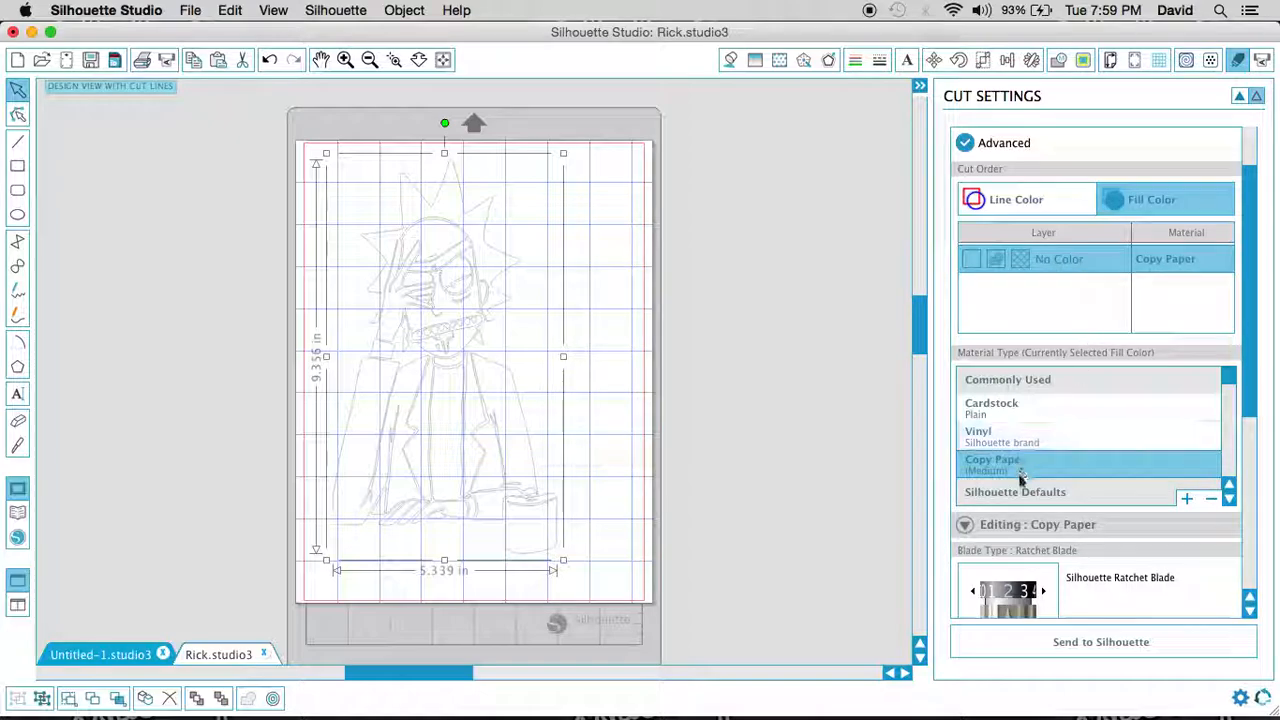
{"action": "left_click", "coordinate": [1008, 440]}
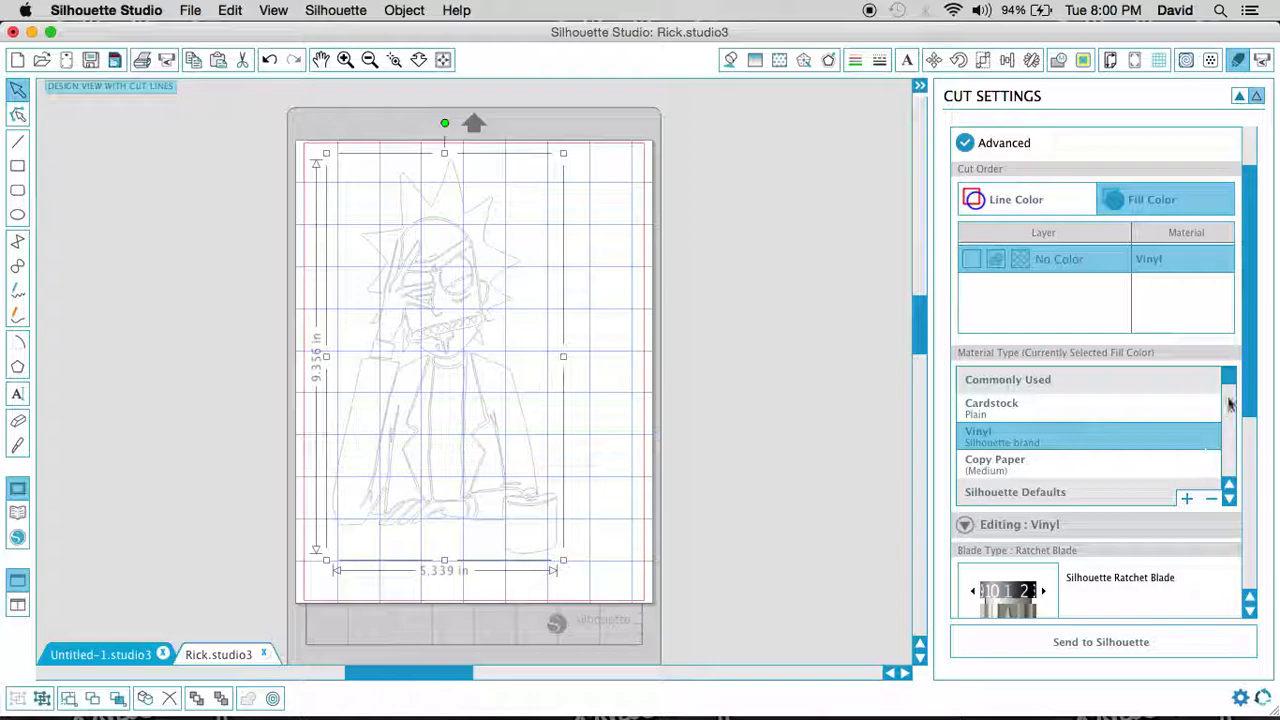
Review the blade types offered for the Vinyl material, keeping Ratchet Blade selected
{"action": "left_click_drag", "start_coordinate": [1249, 405], "coordinate": [1262, 545]}
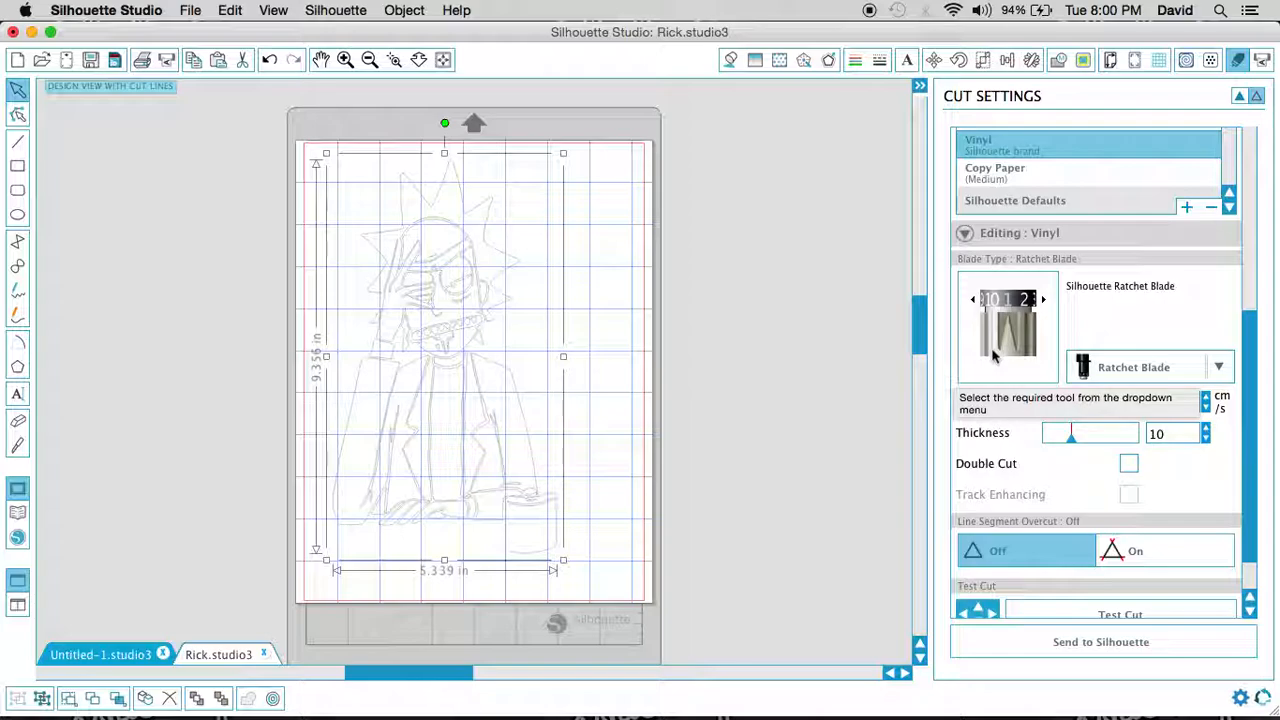
{"action": "left_click", "coordinate": [1218, 368]}
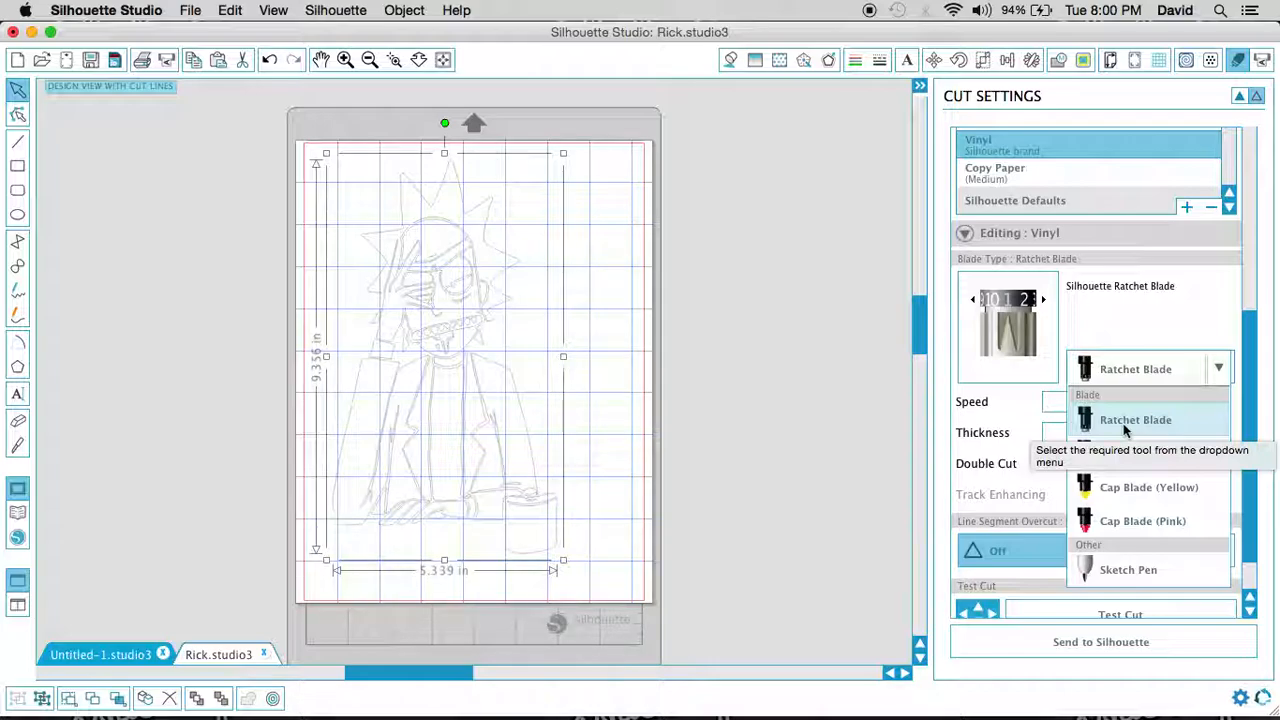
{"action": "left_click", "coordinate": [1130, 372]}
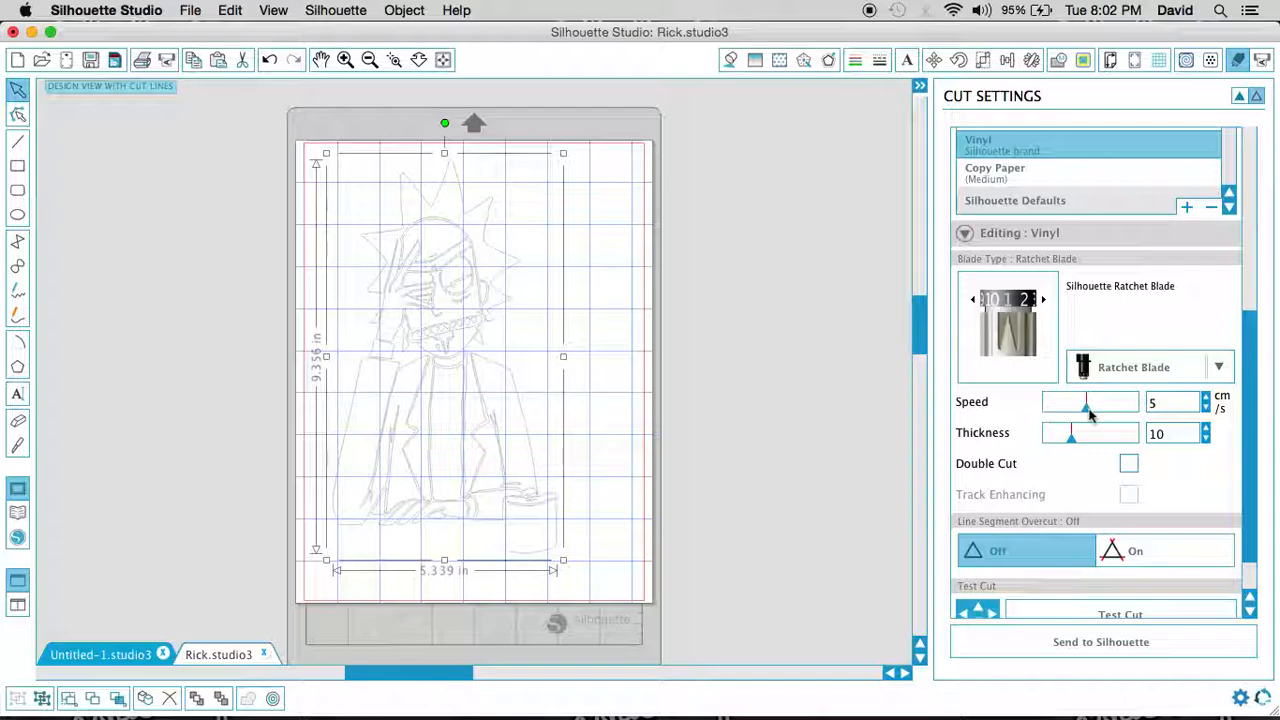
Set the Vinyl cut speed to 2 cm/s, and try a thickness of 11 before returning it to 10
{"action": "left_click_drag", "start_coordinate": [1086, 413], "coordinate": [1106, 409]}
{"action": "left_click_drag", "start_coordinate": [1108, 408], "coordinate": [1054, 409]}
{"action": "left_click", "coordinate": [1206, 429]}
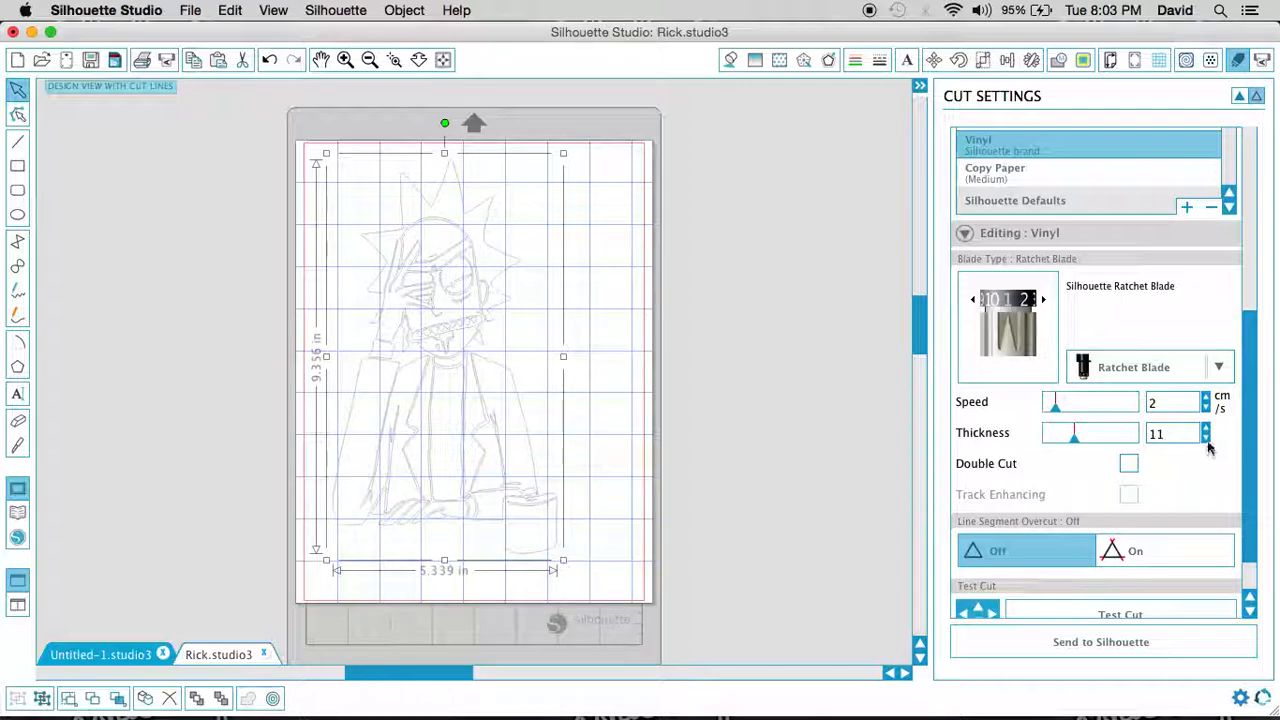
{"action": "left_click", "coordinate": [1206, 438]}
Try the Double Cut option for the Vinyl material and switch it back off
{"action": "mouse_move", "coordinate": [1179, 455]}
{"action": "mouse_move", "coordinate": [968, 468]}
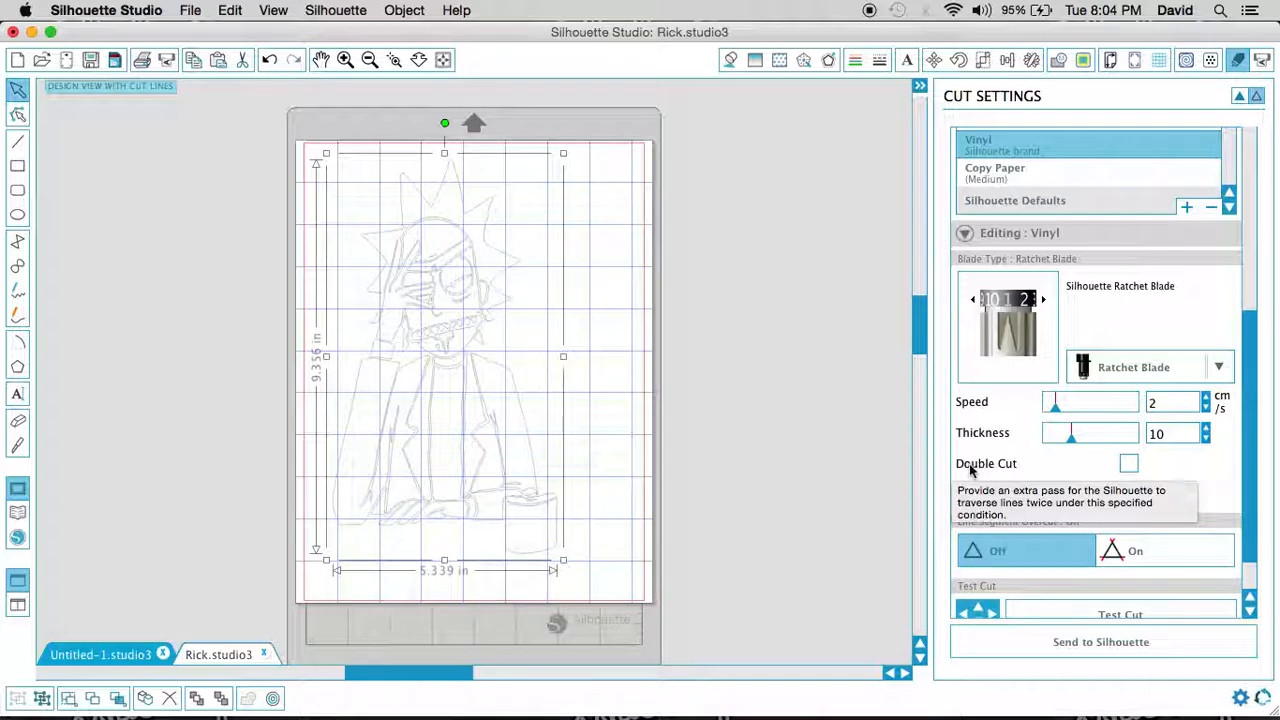
{"action": "left_click", "coordinate": [1128, 463]}
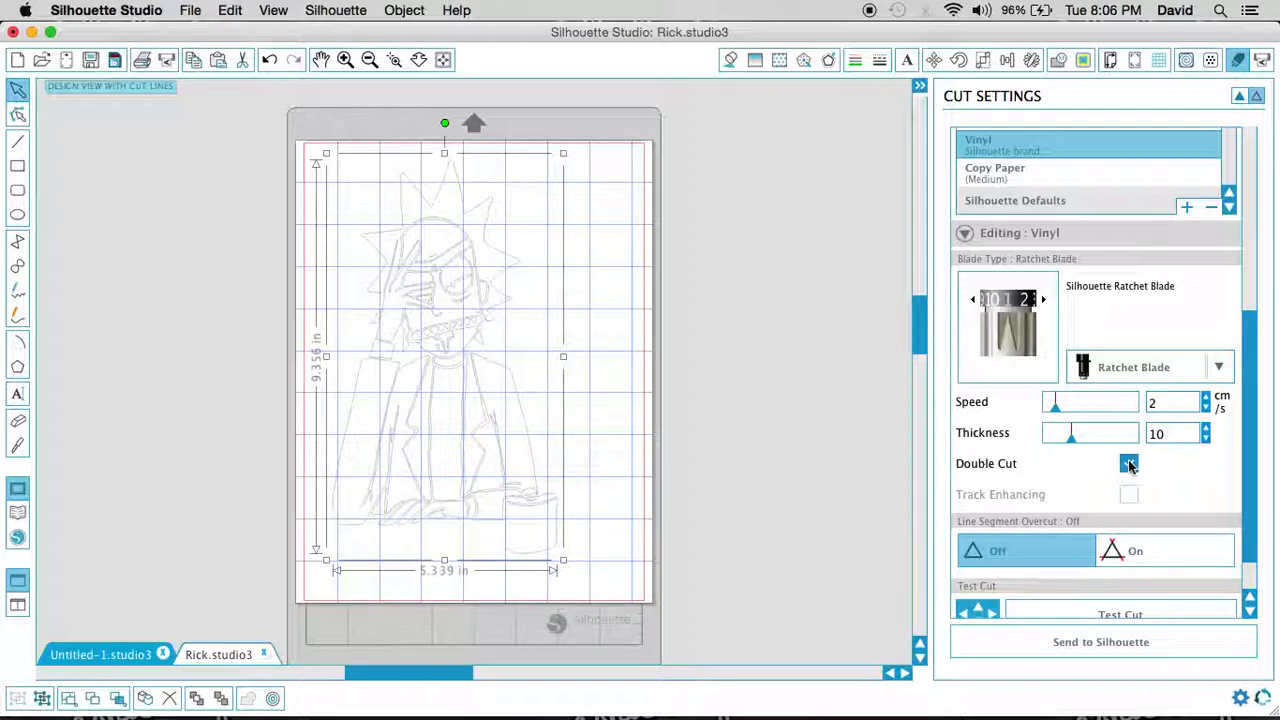
{"action": "left_click", "coordinate": [1128, 463]}
Try line segment overcut with 0.3 mm start and end extensions, reset both to 0.0 mm and turn the overcut back off
{"action": "left_click_drag", "start_coordinate": [1250, 402], "coordinate": [1246, 484]}
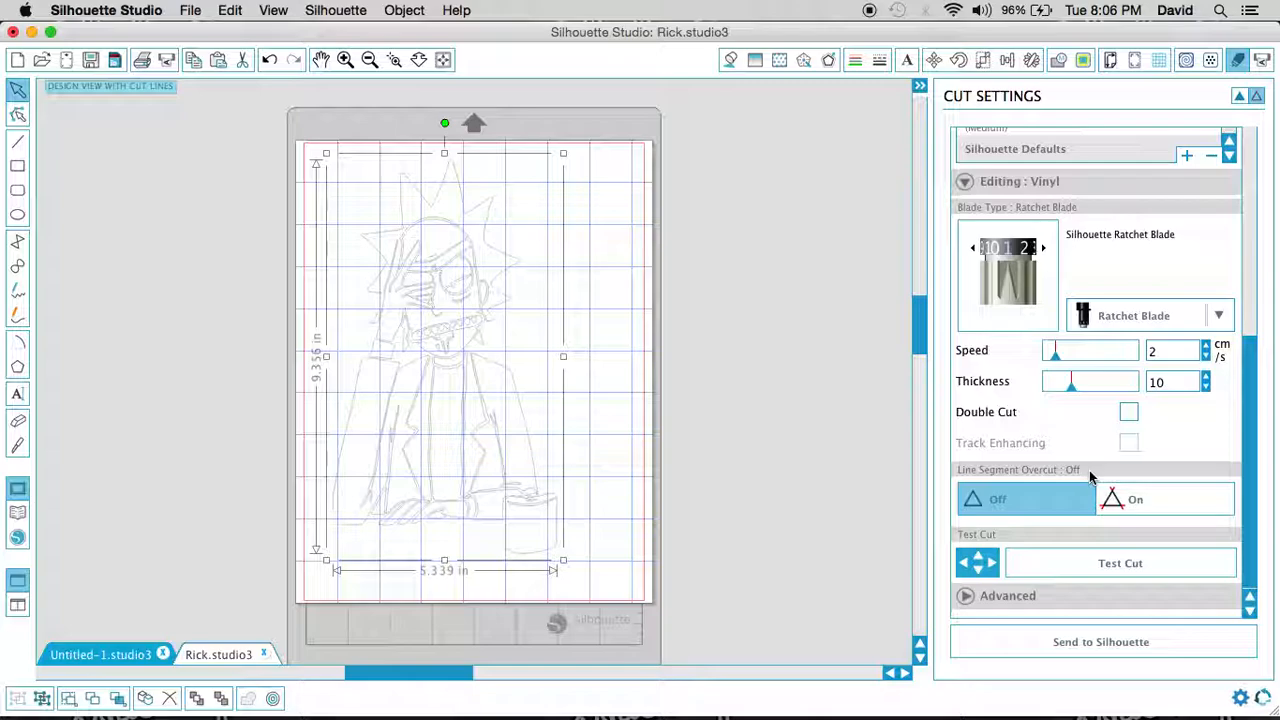
{"action": "left_click", "coordinate": [1133, 508]}
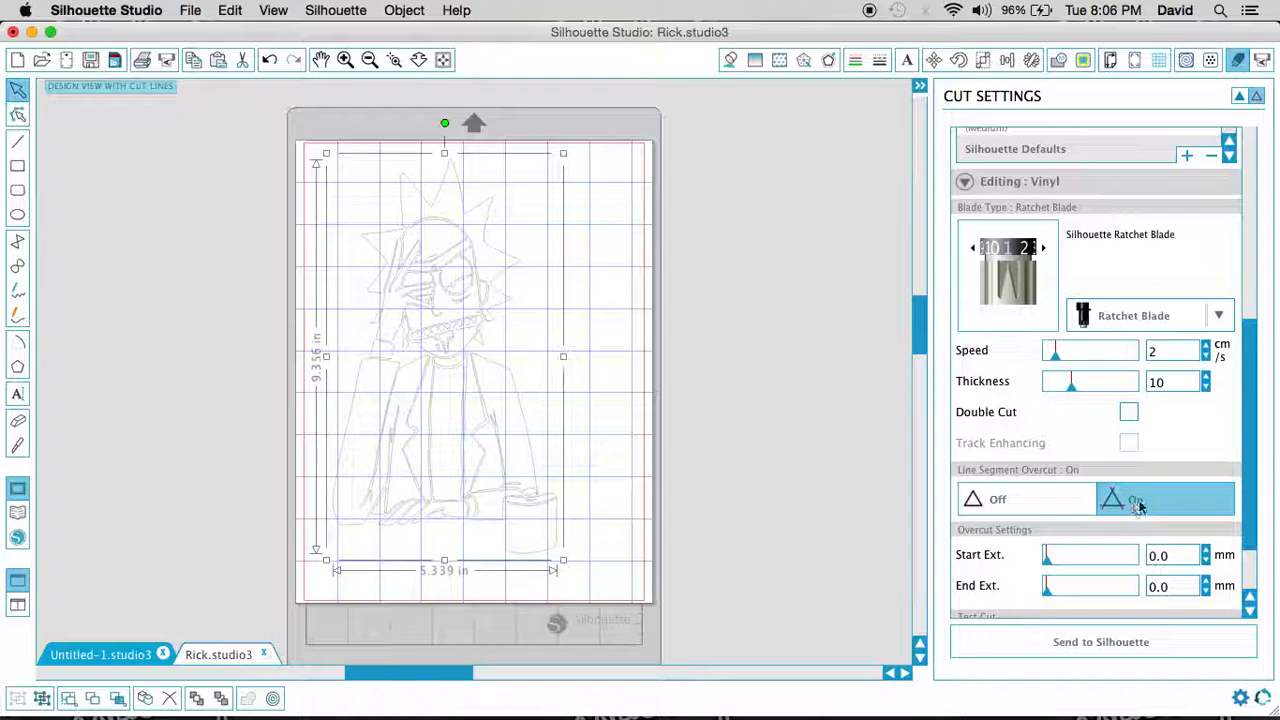
{"action": "left_click_drag", "start_coordinate": [1246, 440], "coordinate": [1252, 490]}
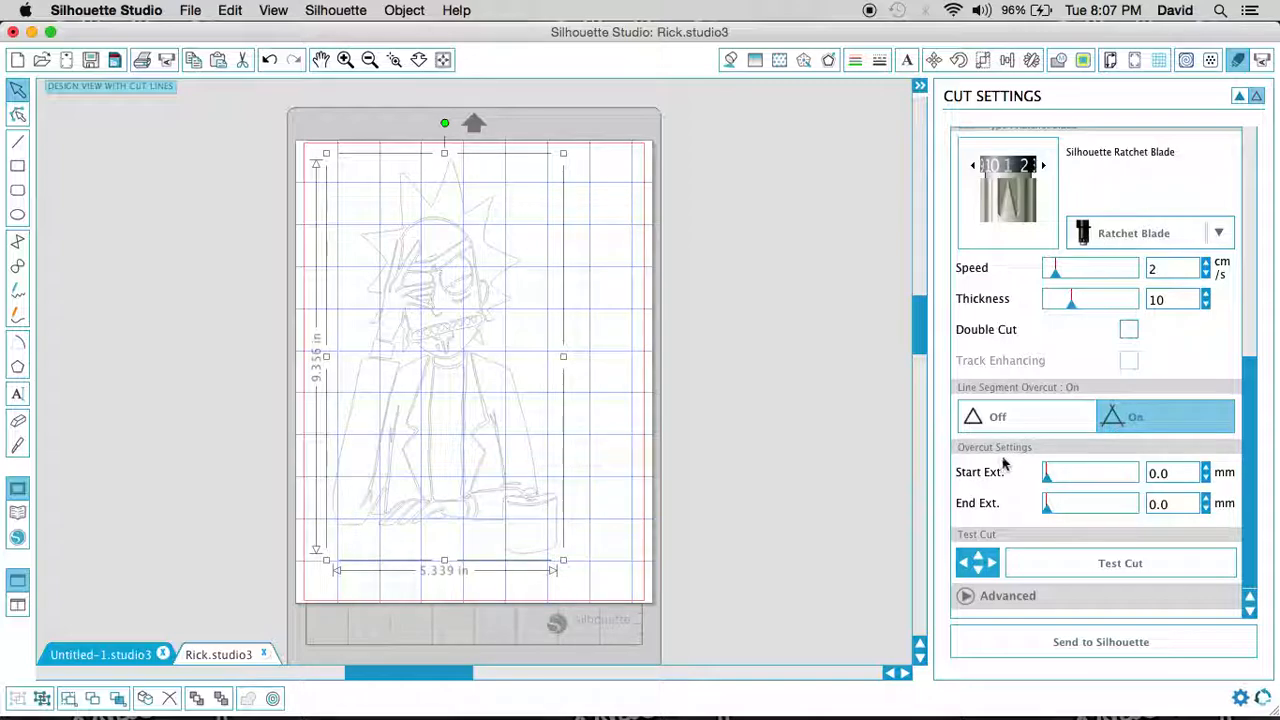
{"action": "left_click_drag", "start_coordinate": [1047, 478], "coordinate": [1082, 515]}
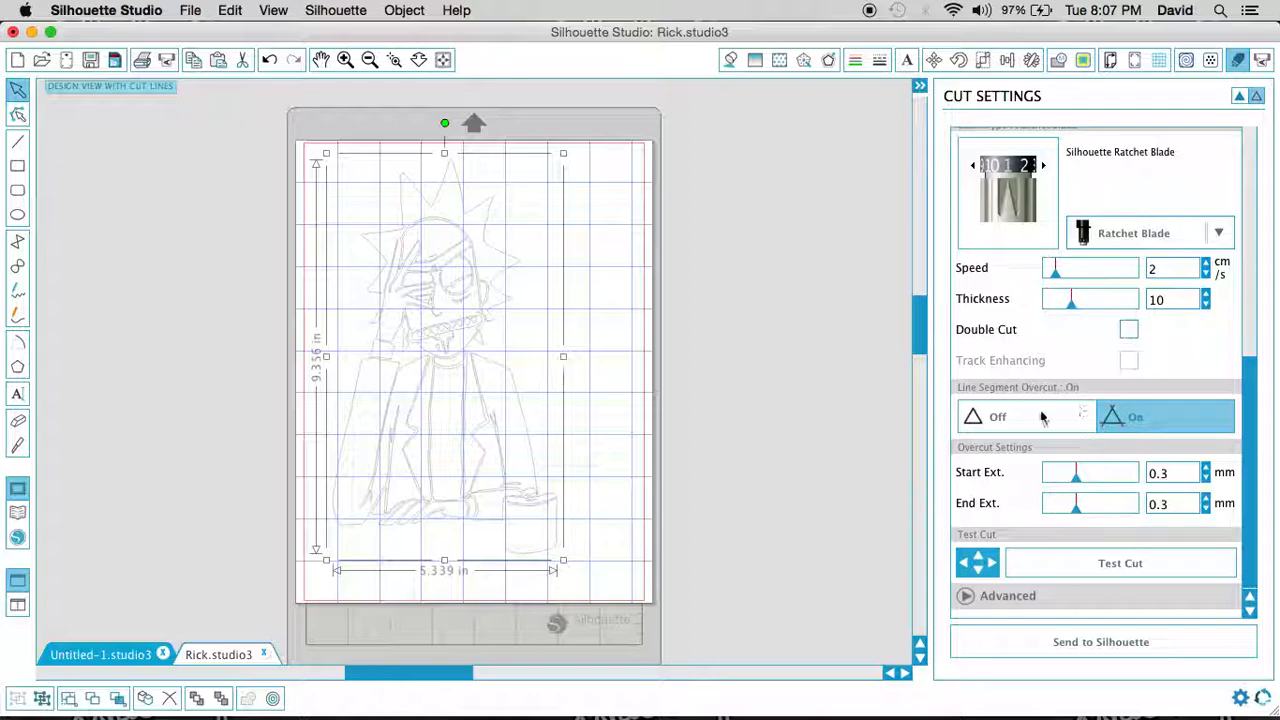
{"action": "left_click_drag", "start_coordinate": [1080, 517], "coordinate": [1040, 481]}
{"action": "left_click", "coordinate": [1070, 482]}
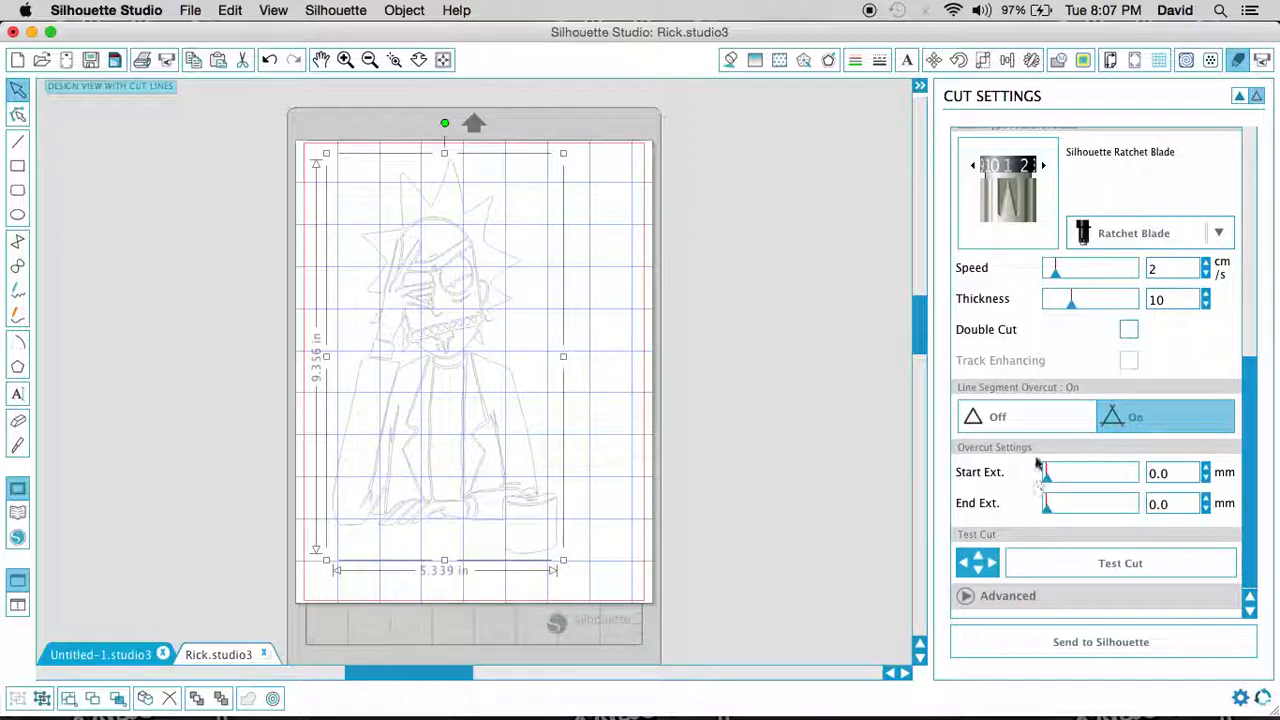
{"action": "left_click", "coordinate": [1012, 425]}
Expand the advanced cut settings and try the Feed option, ending with Return to Origin selected
{"action": "left_click_drag", "start_coordinate": [1246, 402], "coordinate": [1241, 470]}
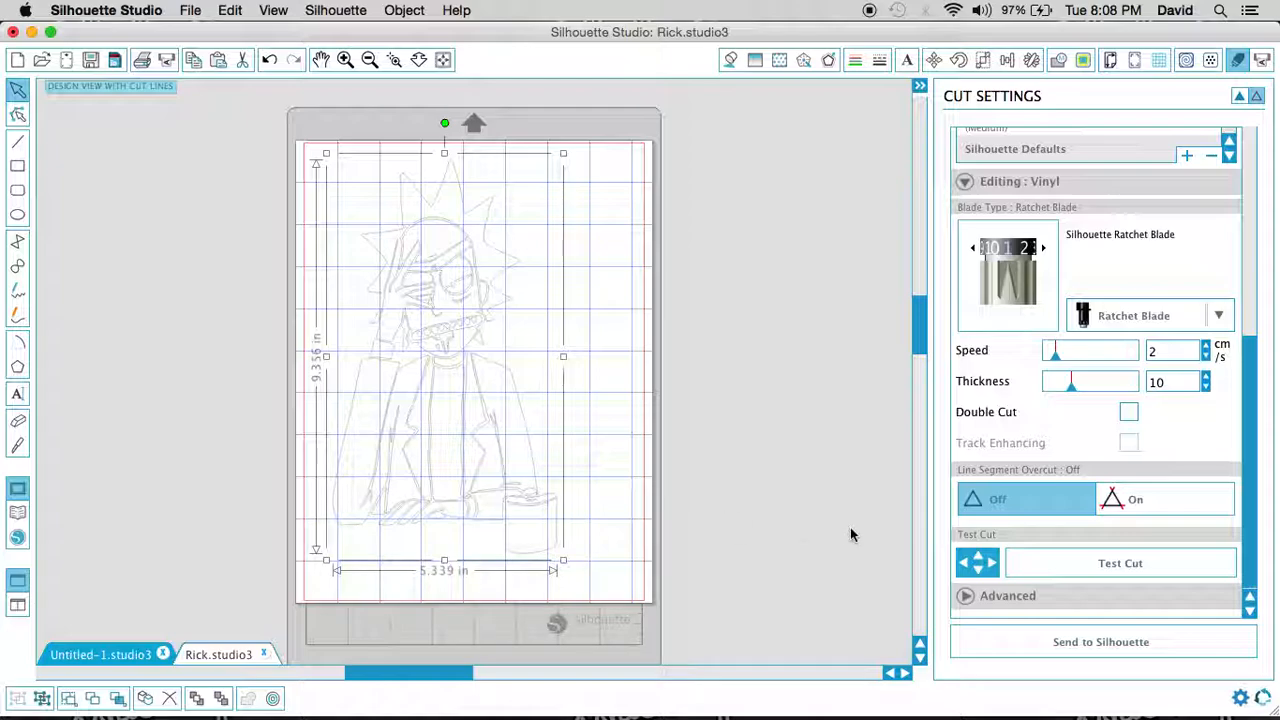
{"action": "left_click", "coordinate": [966, 596]}
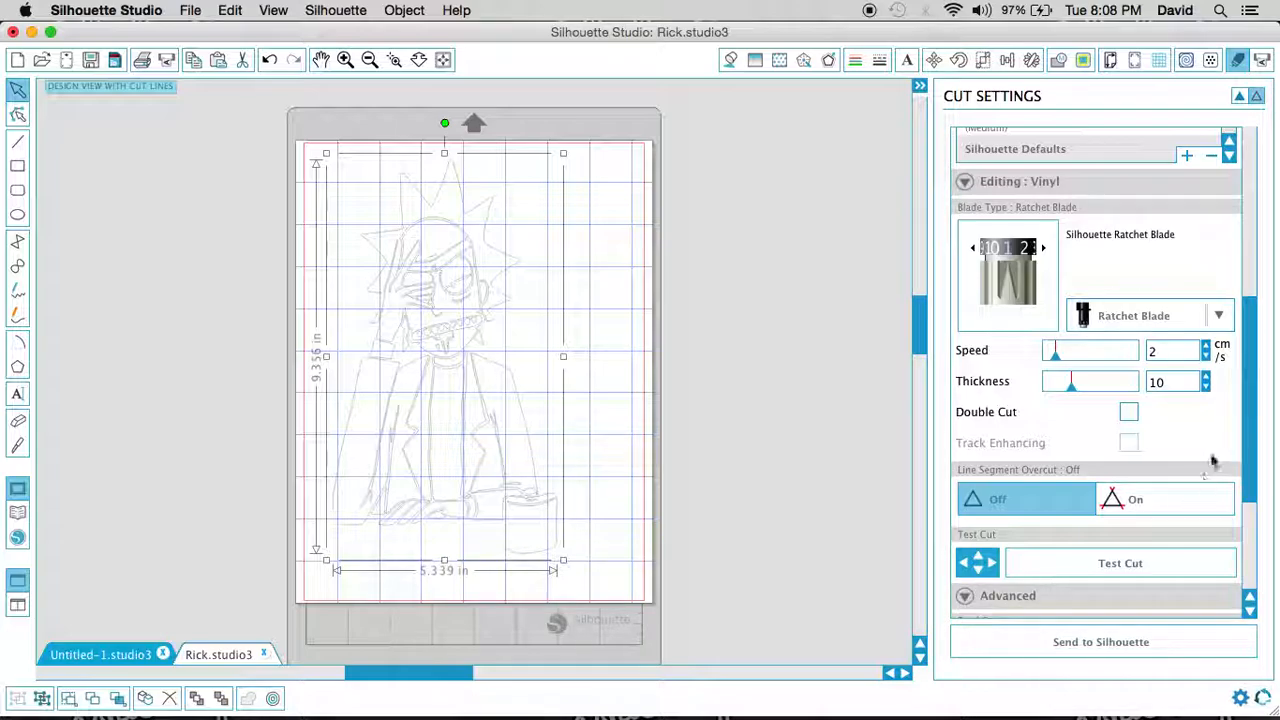
{"action": "left_click_drag", "start_coordinate": [1252, 398], "coordinate": [1251, 521]}
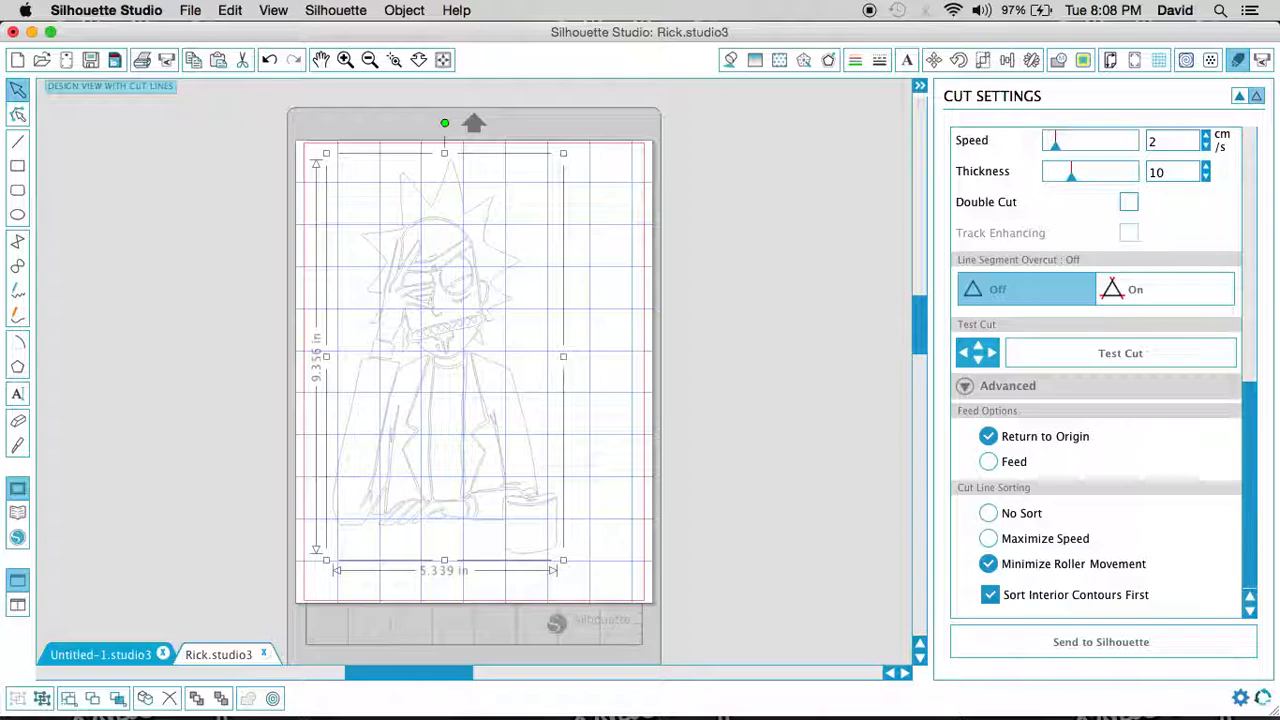
{"action": "left_click", "coordinate": [988, 462]}
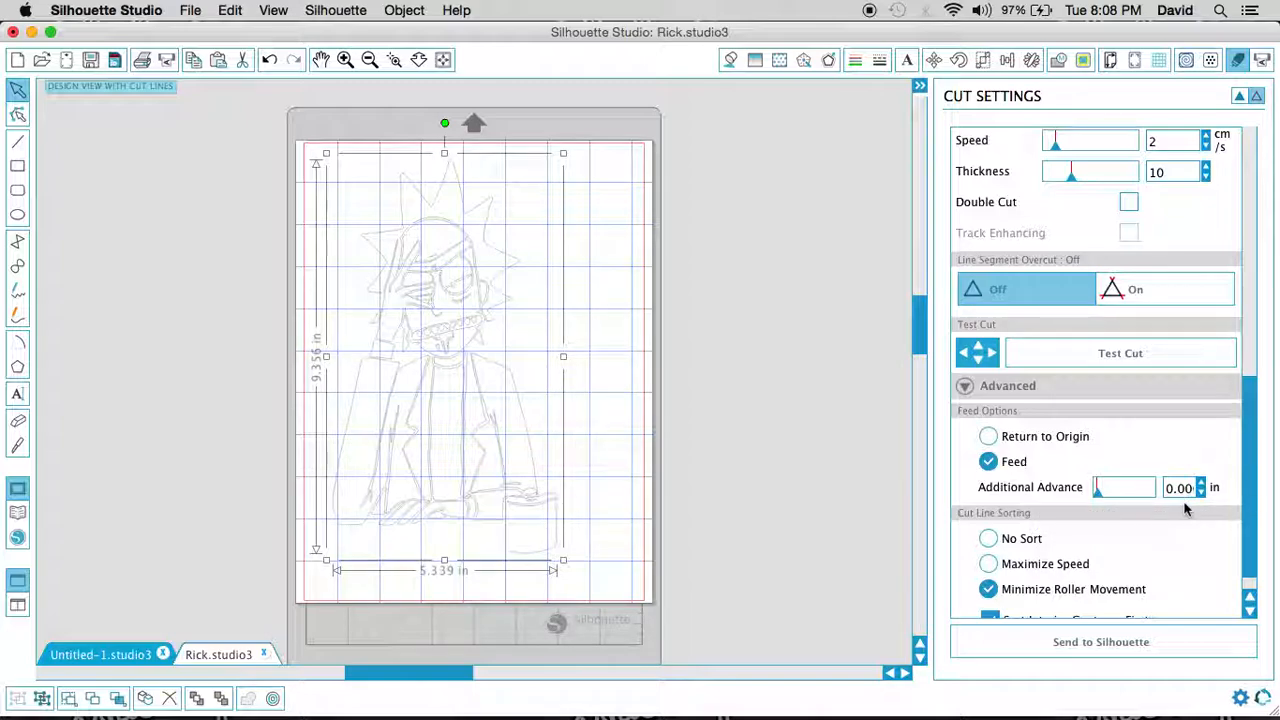
{"action": "left_click", "coordinate": [990, 437]}
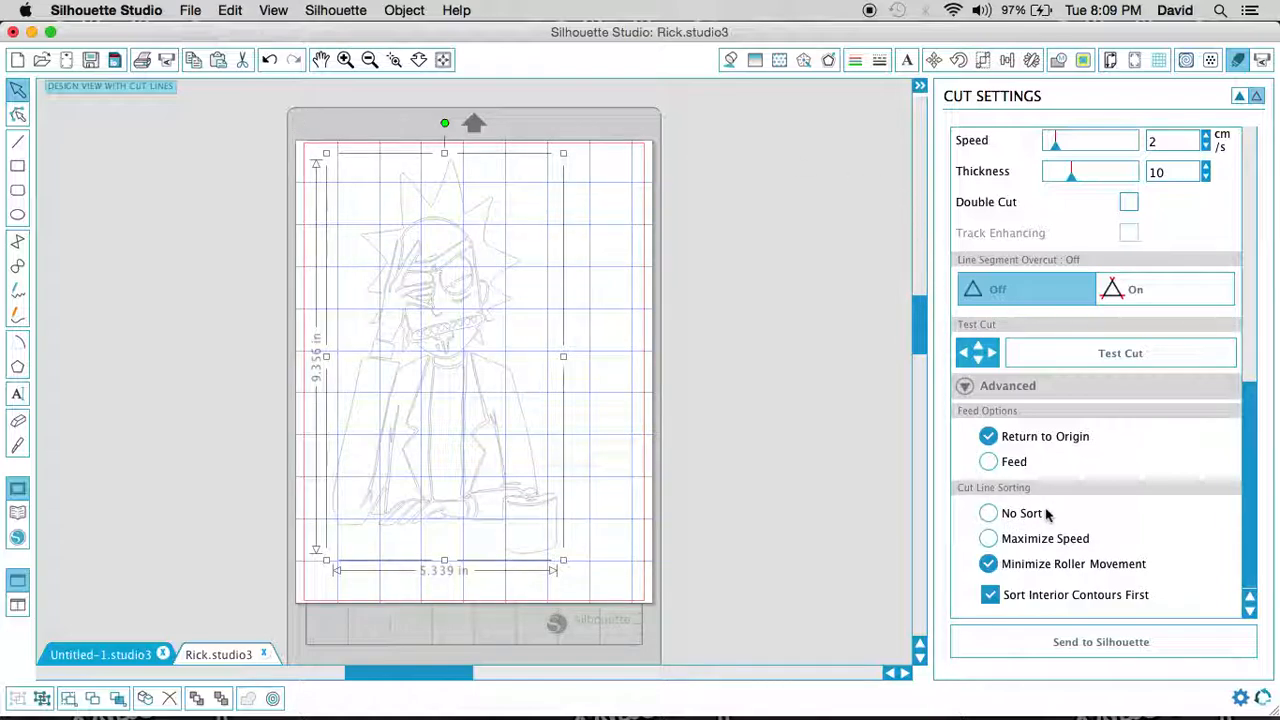
Try the Maximize Speed and No Sort cut line sorting modes, ending on Minimize Roller Movement
{"action": "left_click", "coordinate": [988, 538]}
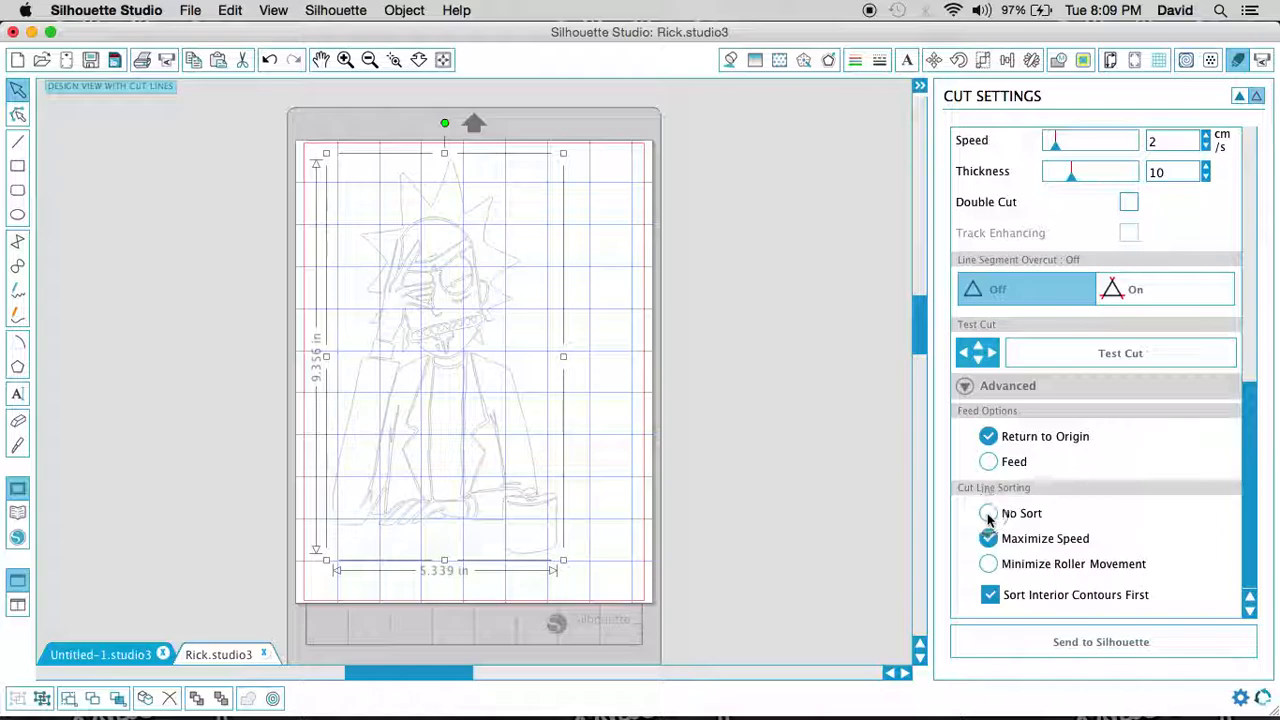
{"action": "left_click", "coordinate": [988, 513]}
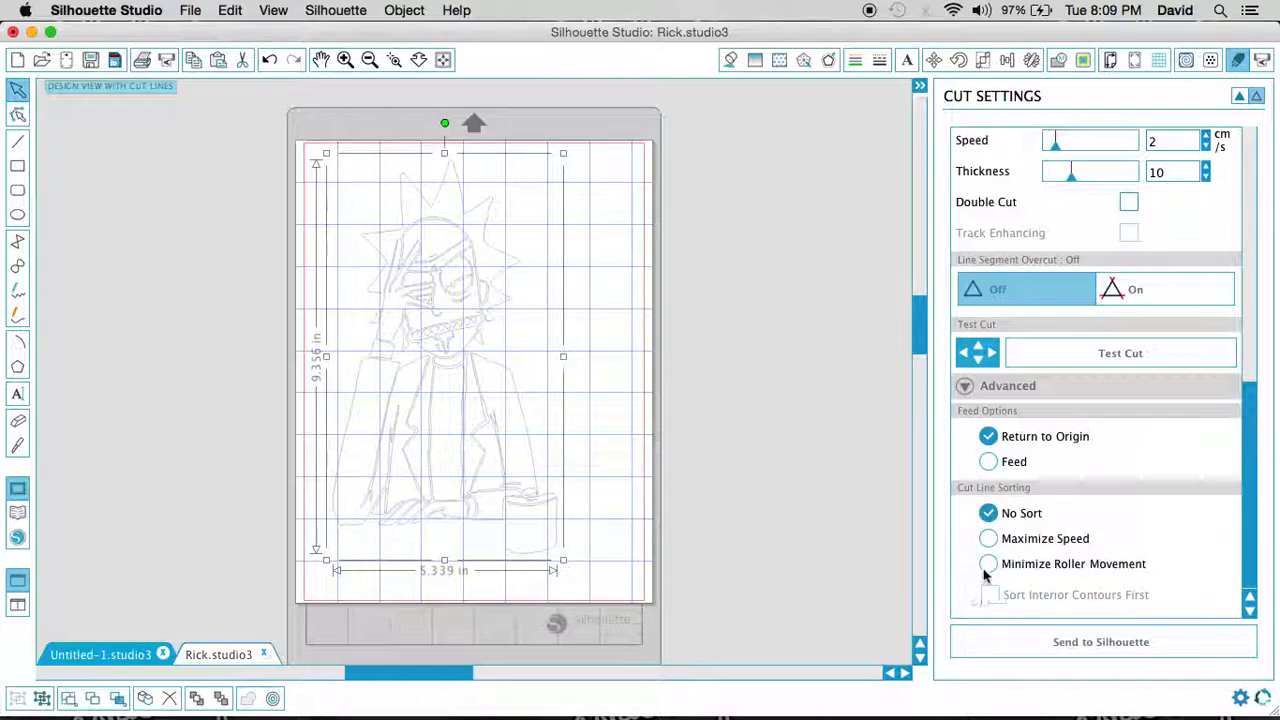
{"action": "left_click", "coordinate": [988, 564]}
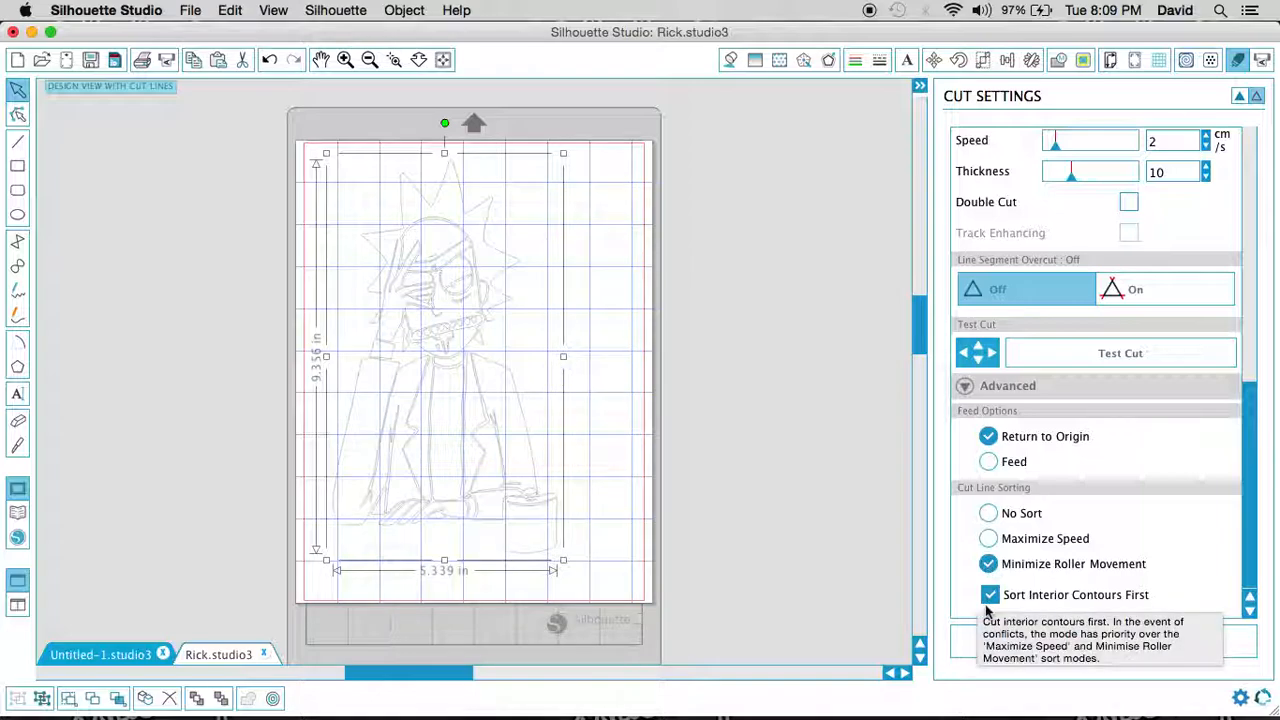